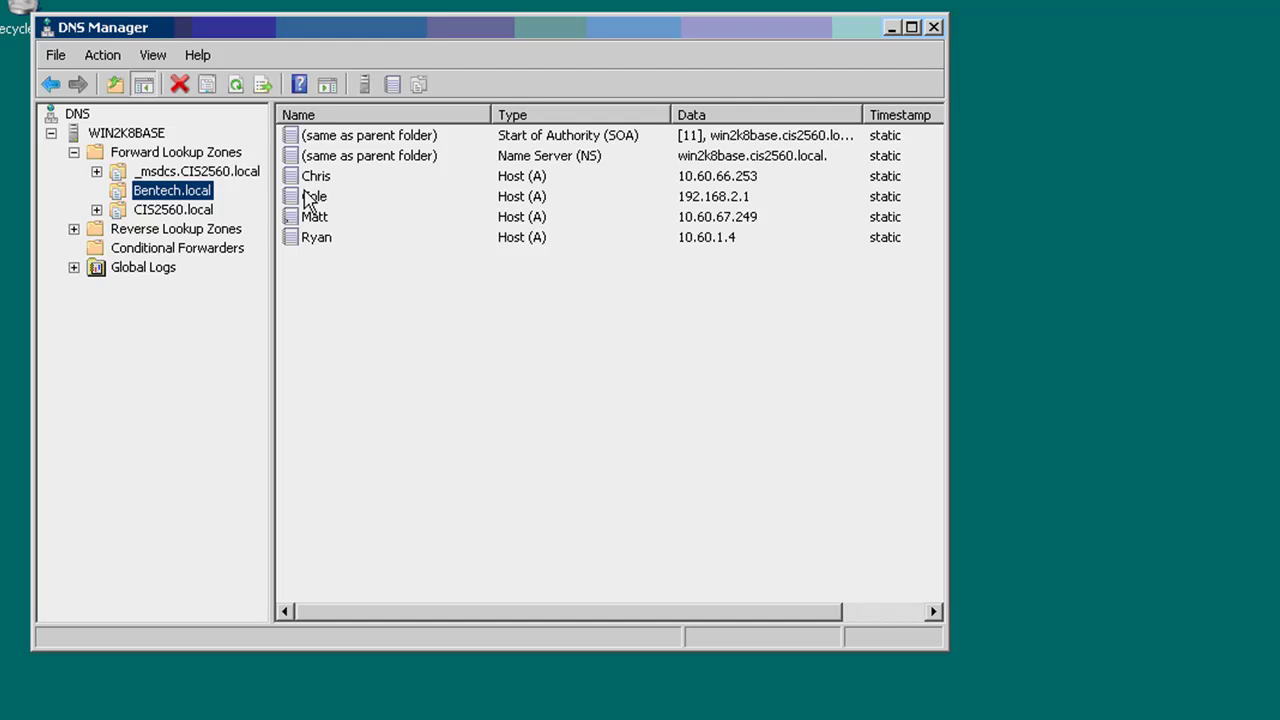
- Expand the CIS2560.local forward lookup zone and examine its host records, including the IPv6 record for MSN-SRV-D36
left_click(170, 212)
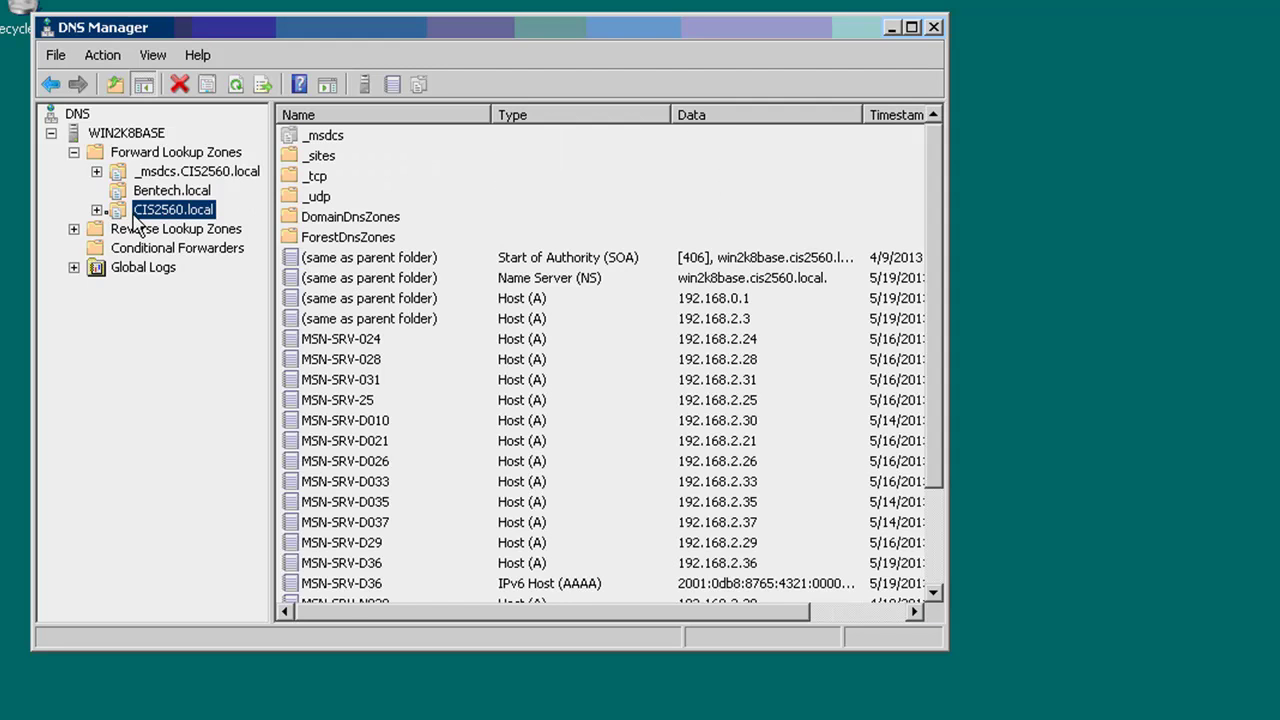
left_click(96, 210)
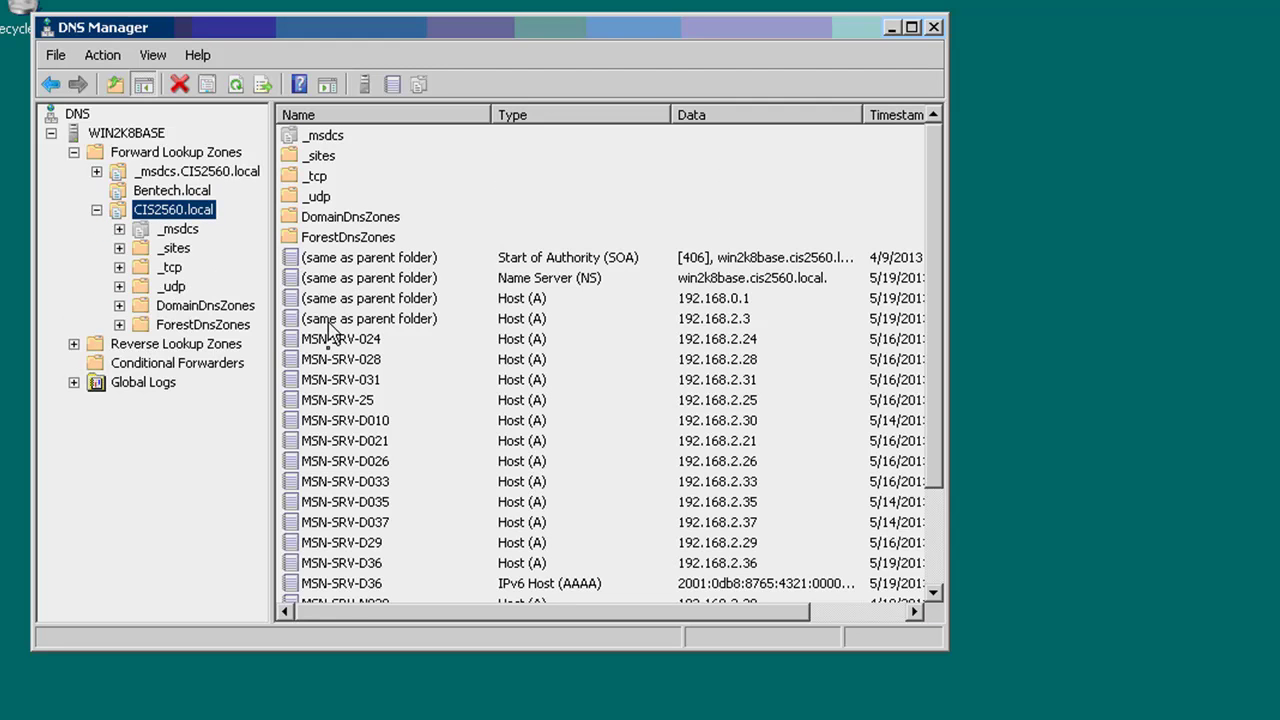
left_click(818, 422)
scroll(330, 380, "down", 2)
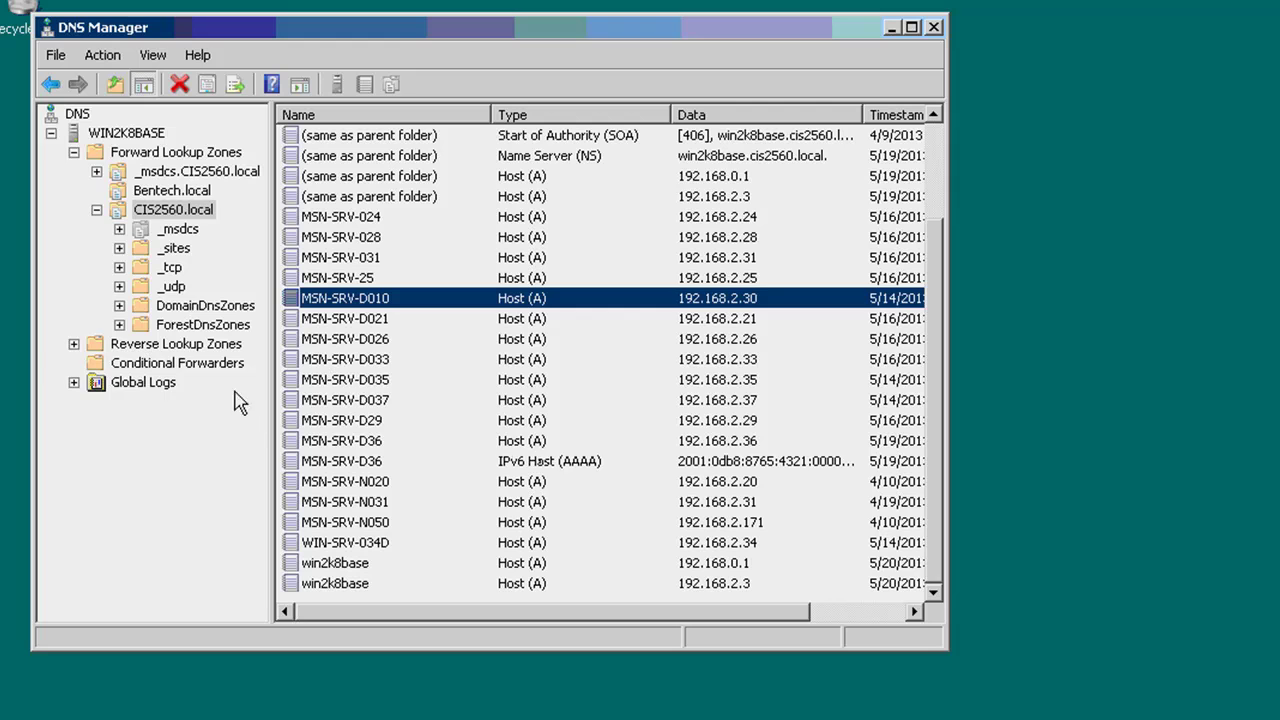
left_click(543, 470)
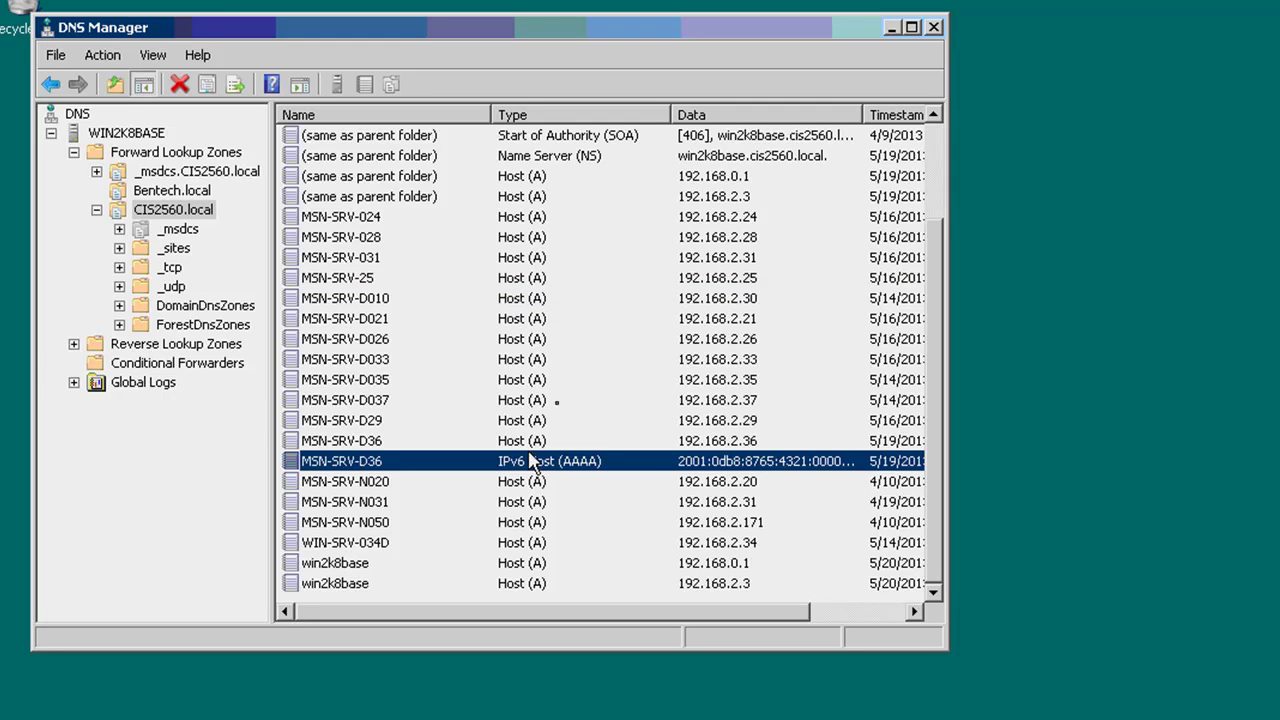
- Examine the zone's SOA and name server records, maximizing the window and widening the Data column to read full values
left_click(565, 140)
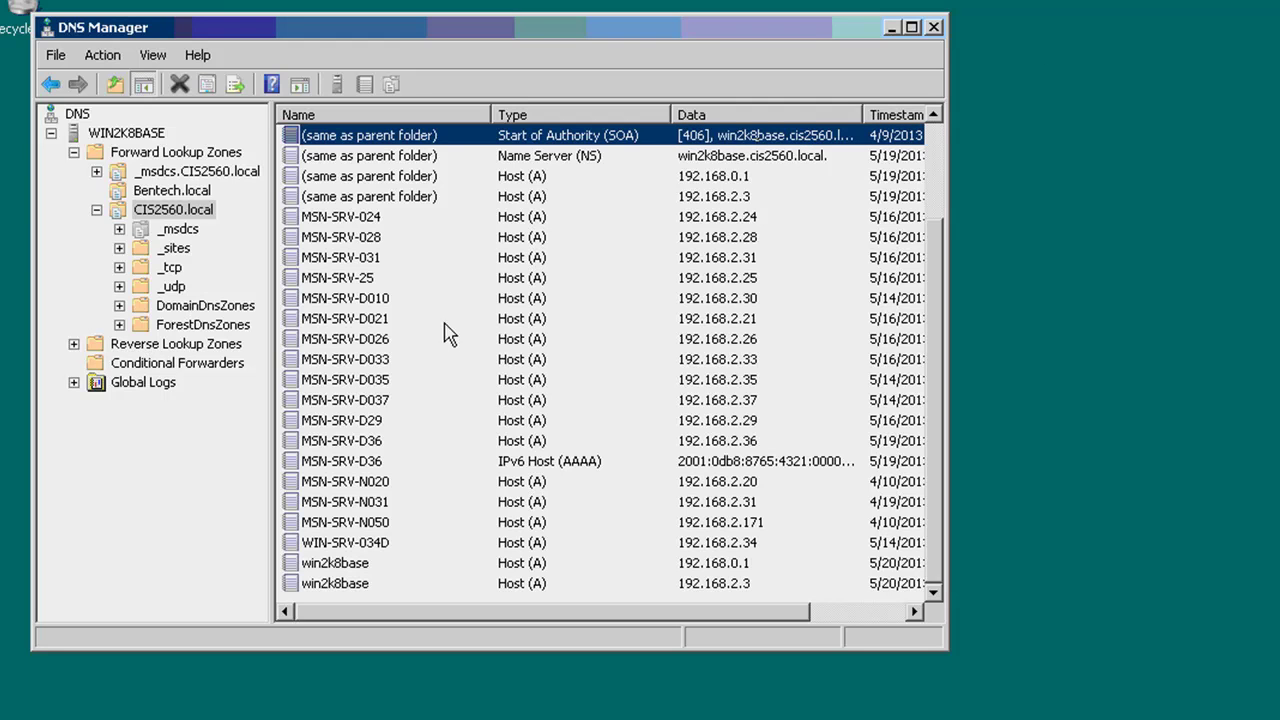
left_click(588, 165)
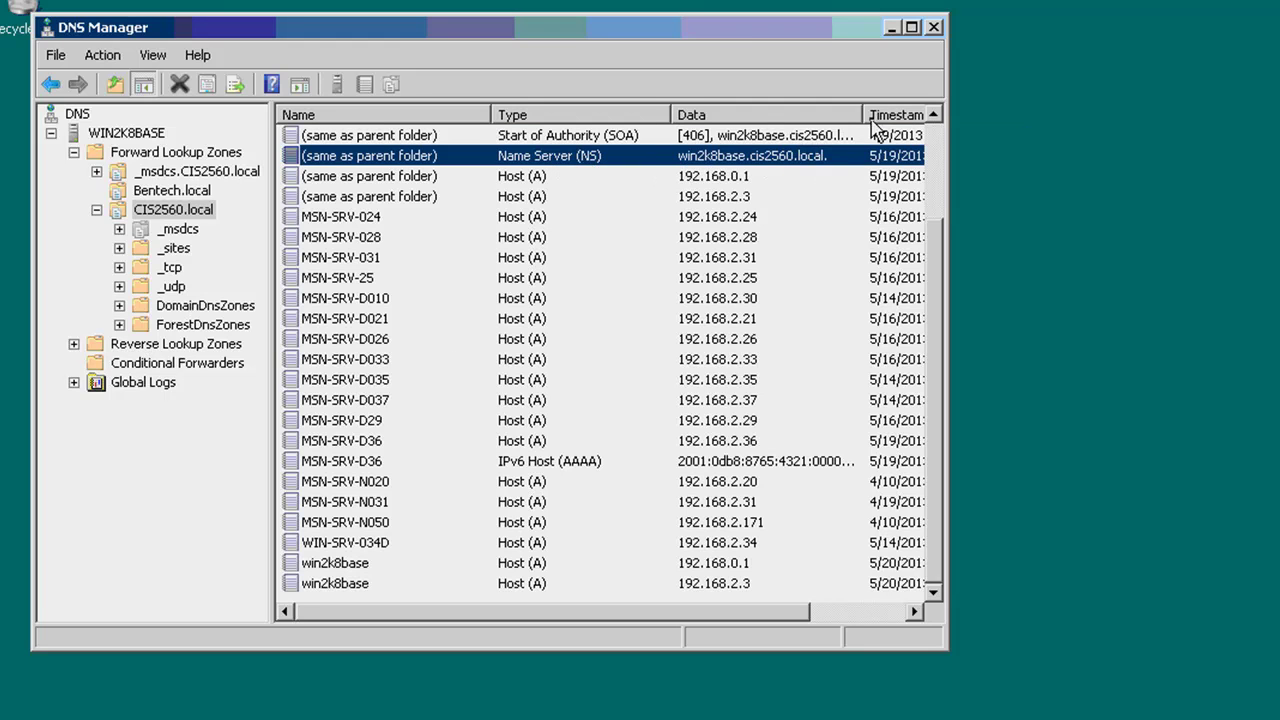
left_click(912, 28)
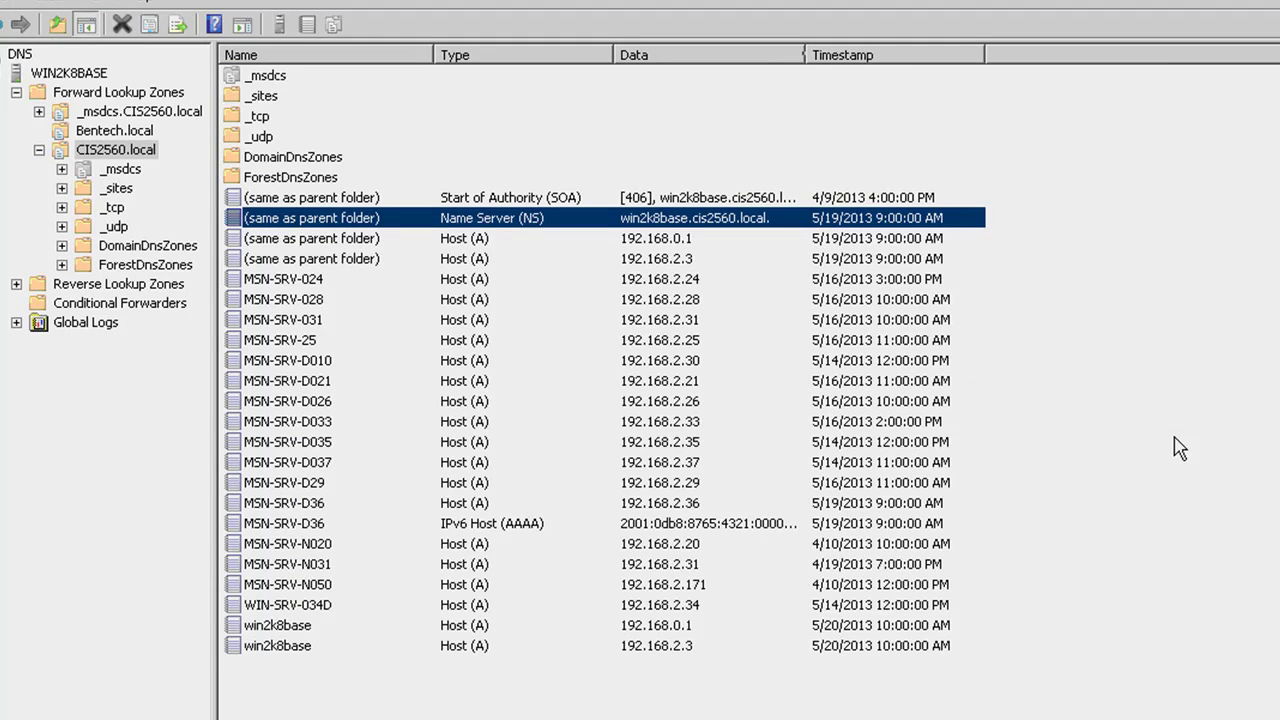
left_click_drag(806, 55, 933, 52)
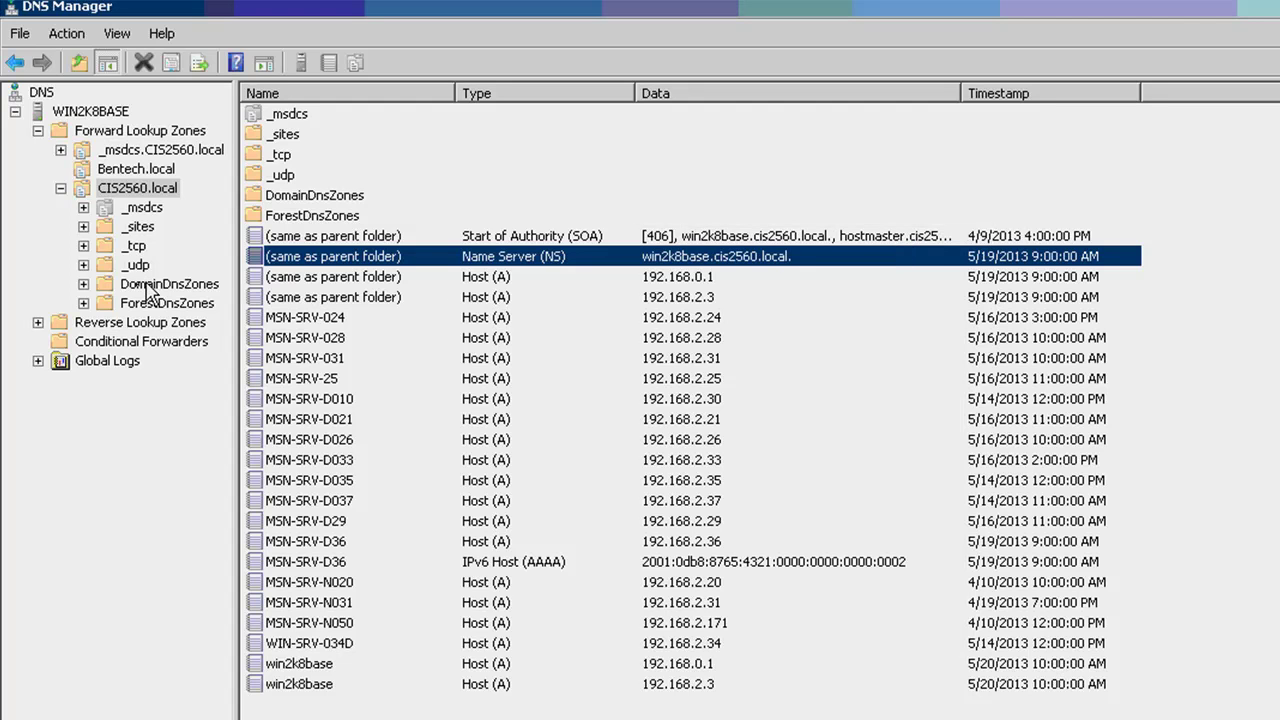
- Examine the service location records in the _tcp folder of the default site under _sites, and collapse the CIS2560.local zone
left_click(84, 227)
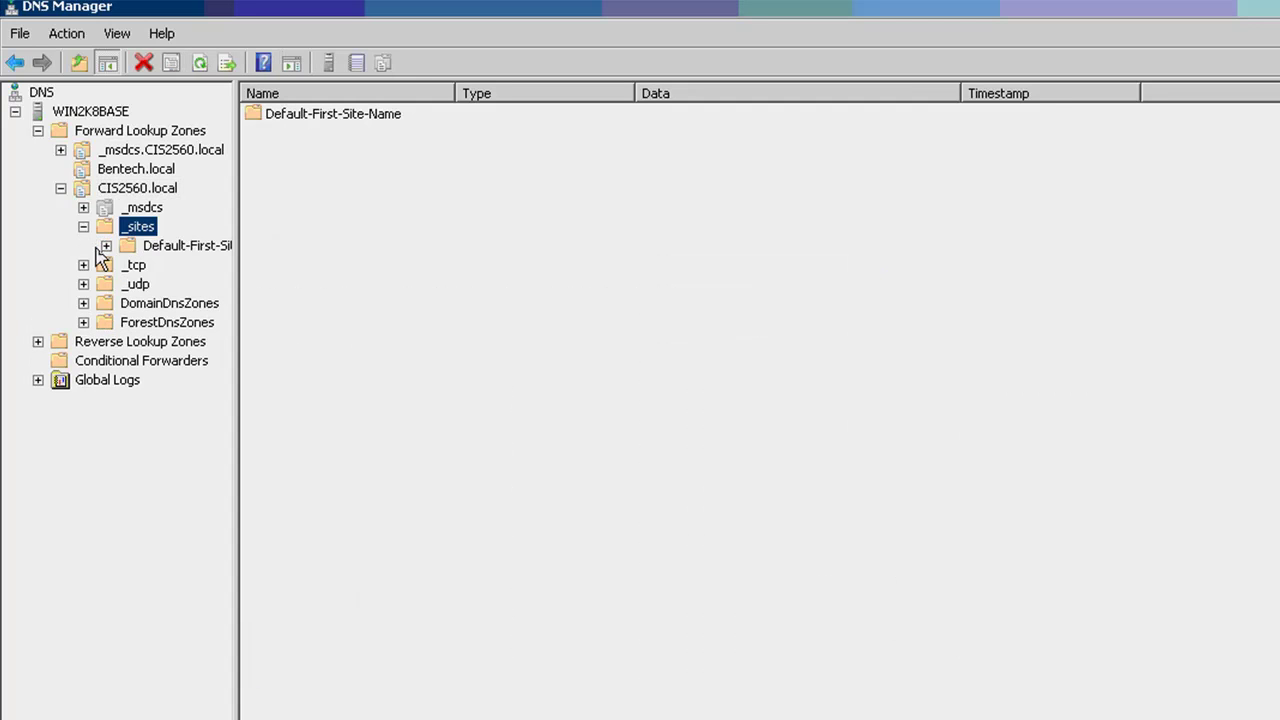
left_click(106, 246)
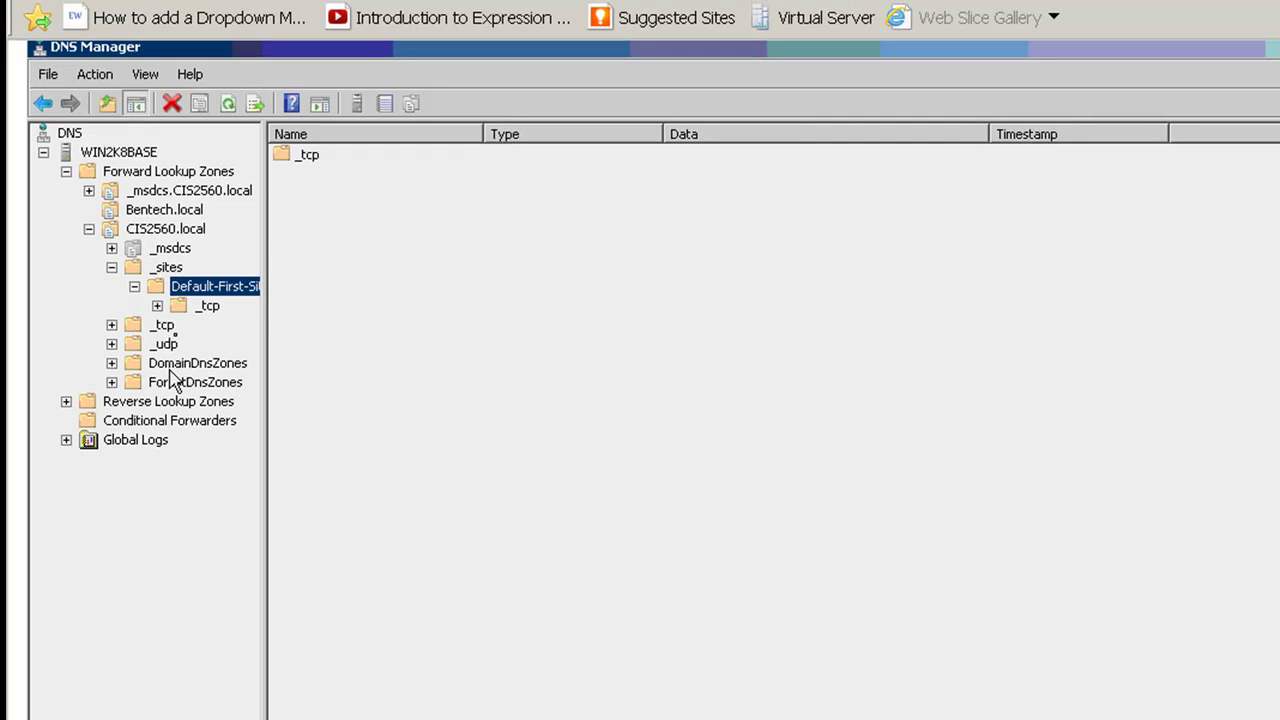
left_click(180, 306)
left_click(308, 160)
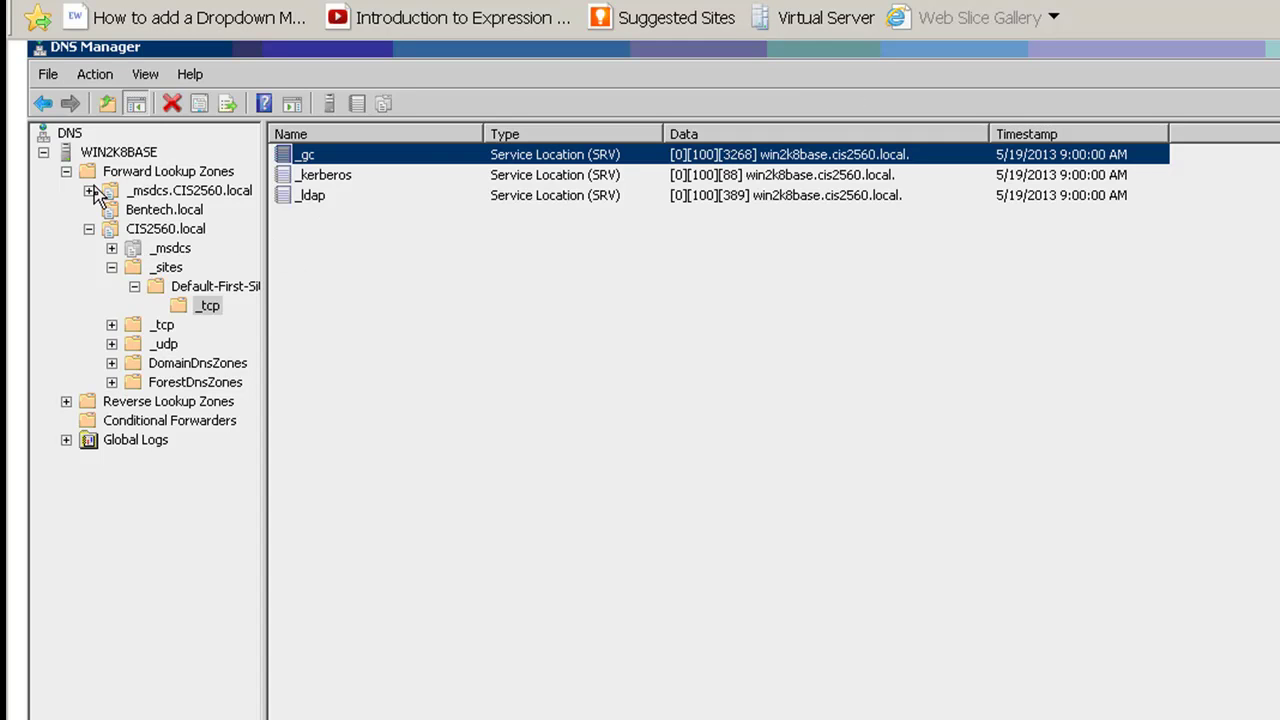
left_click(89, 229)
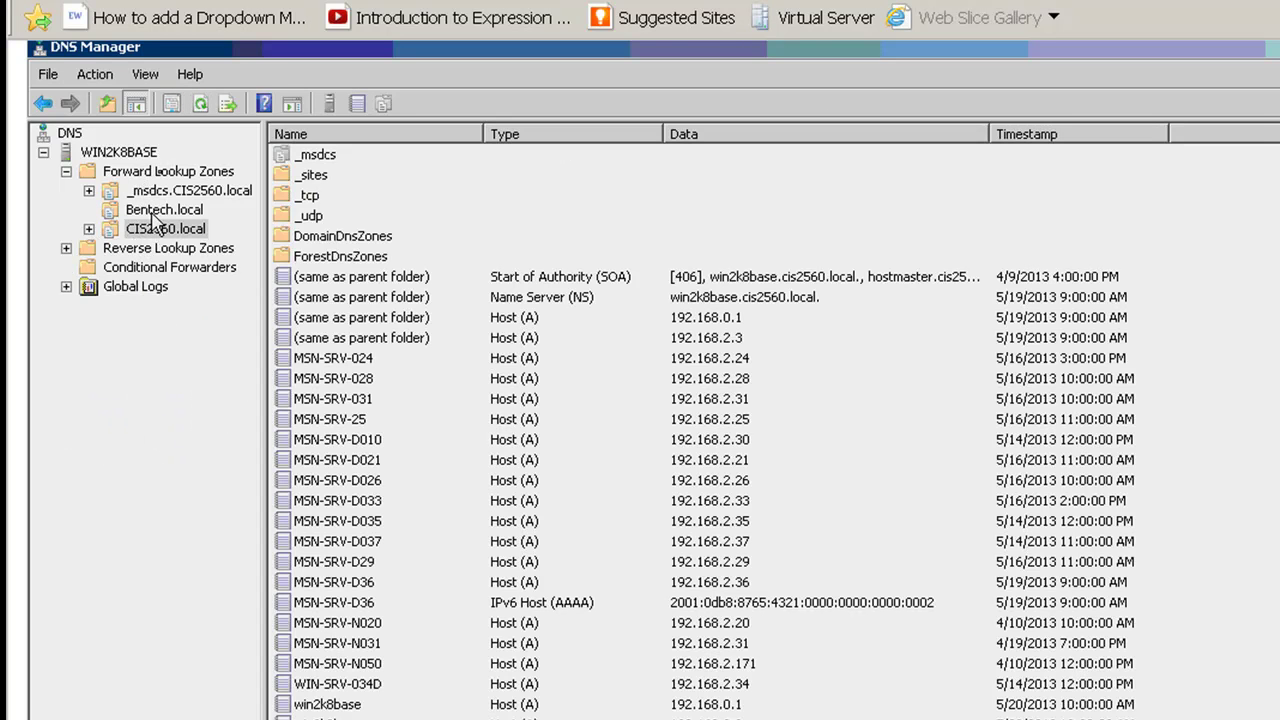
- Start a new forward lookup zone as a primary zone that is not stored in Active Directory
right_click(162, 183)
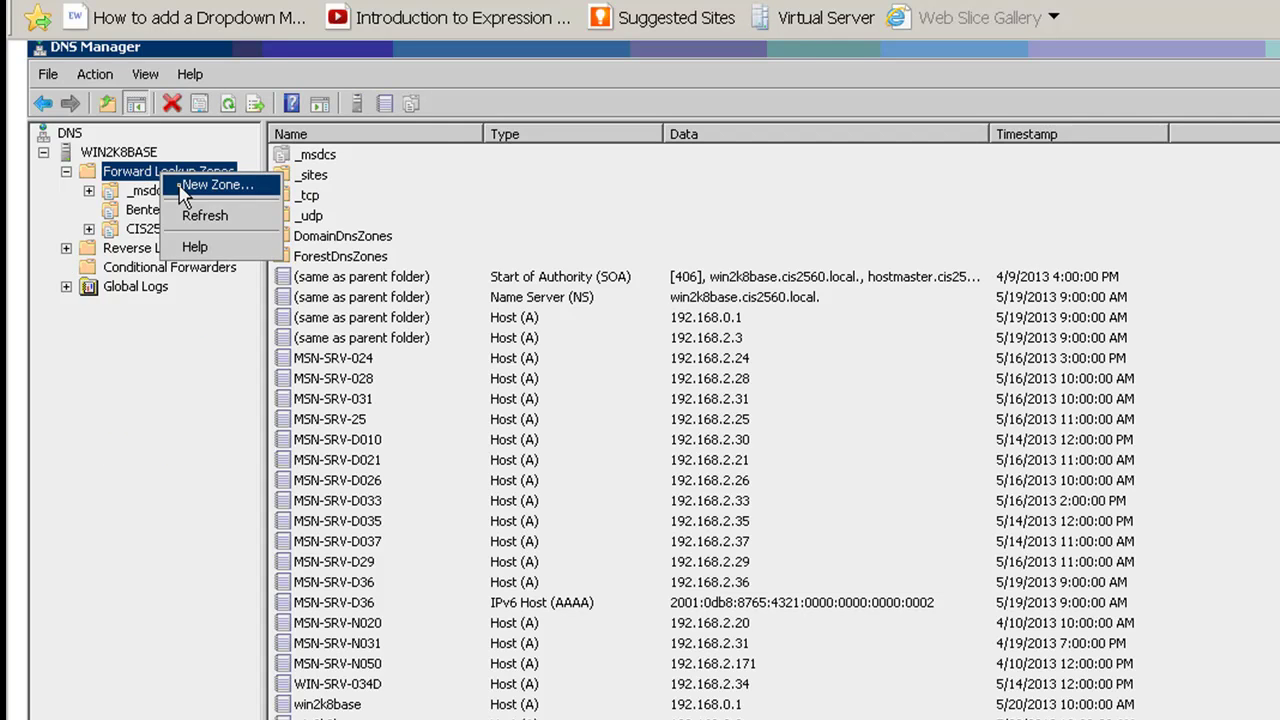
left_click(185, 185)
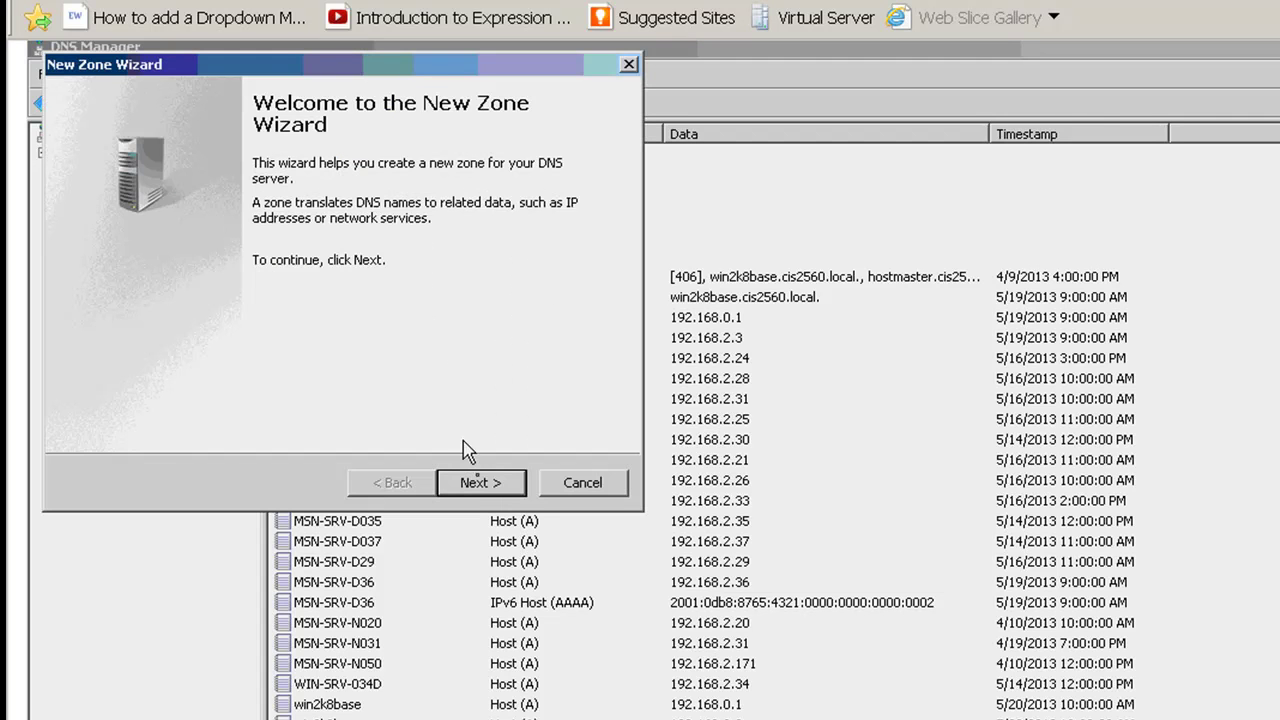
left_click(491, 483)
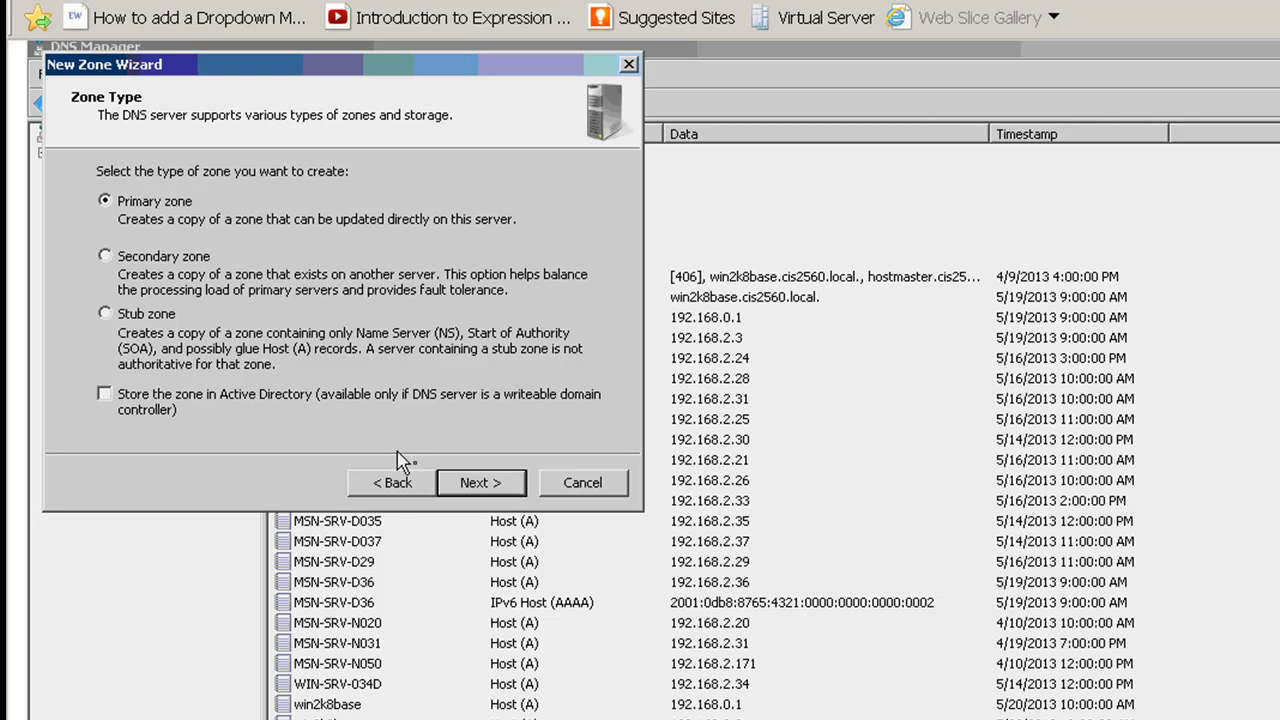
left_click(460, 488)
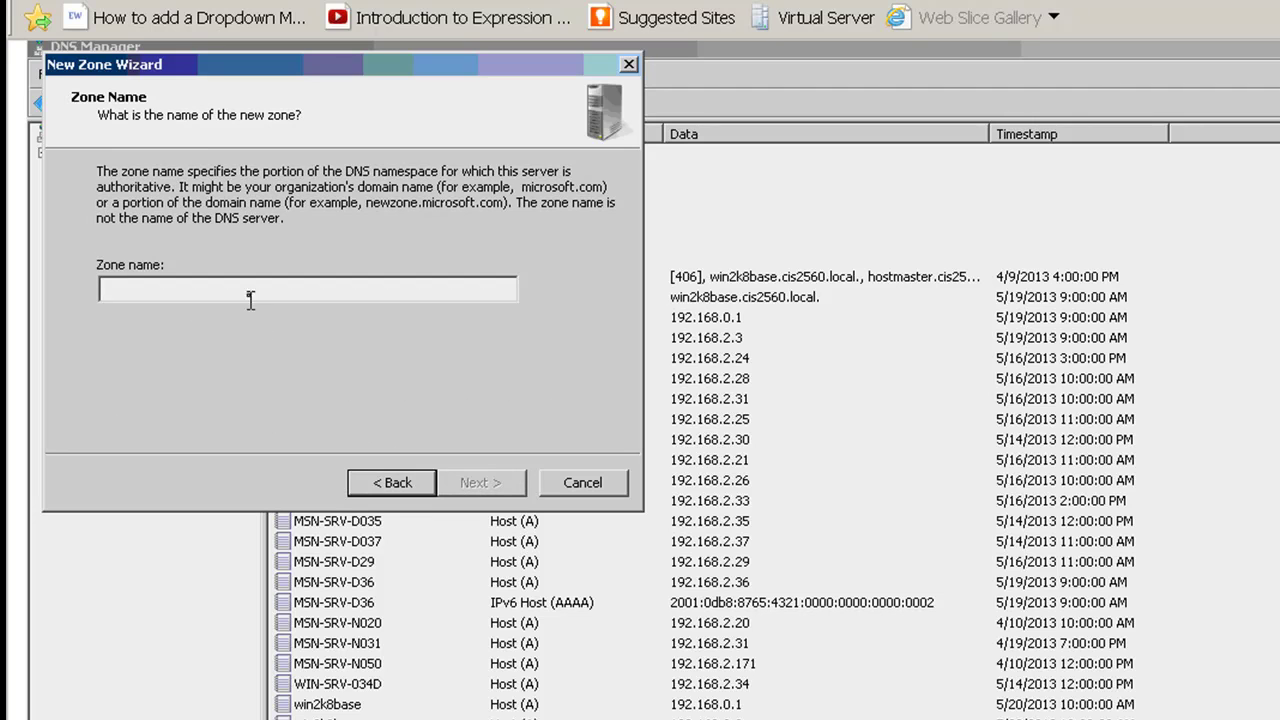
- Create the zone as myzone.local with new zone file myzone.local.dns, allowing both nonsecure and secure dynamic updates
type("myzone.local")
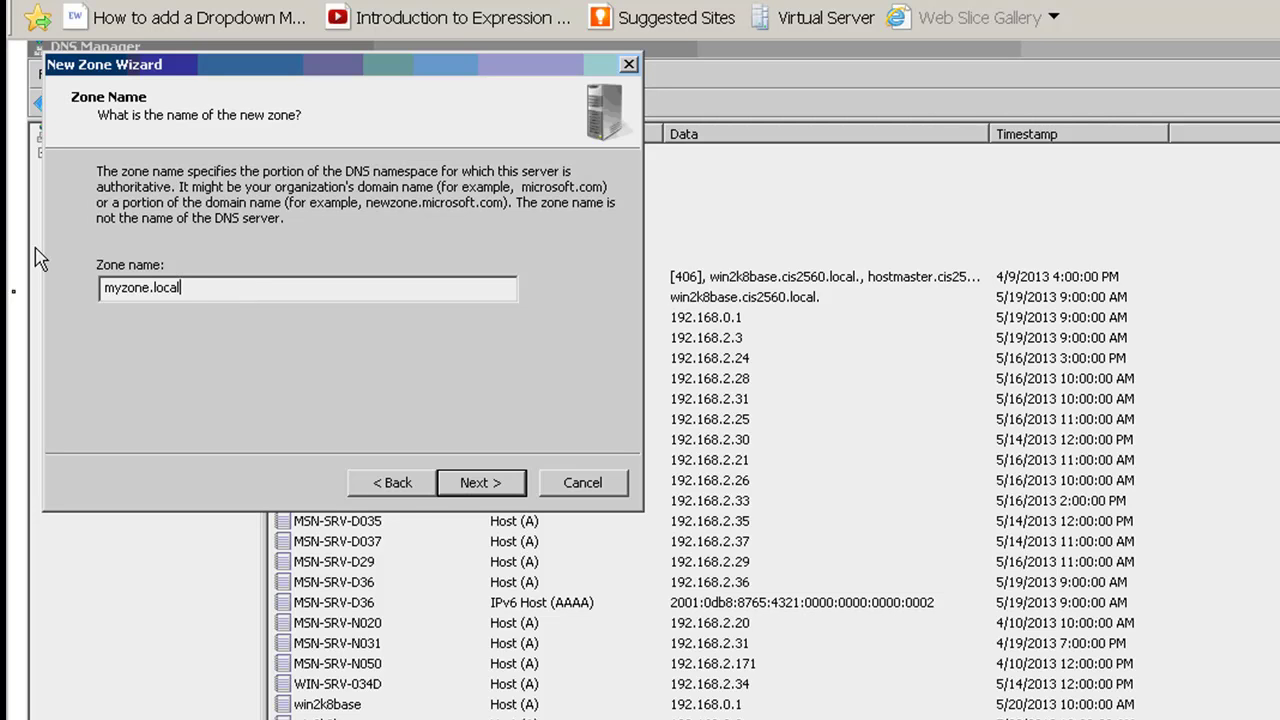
left_click(500, 490)
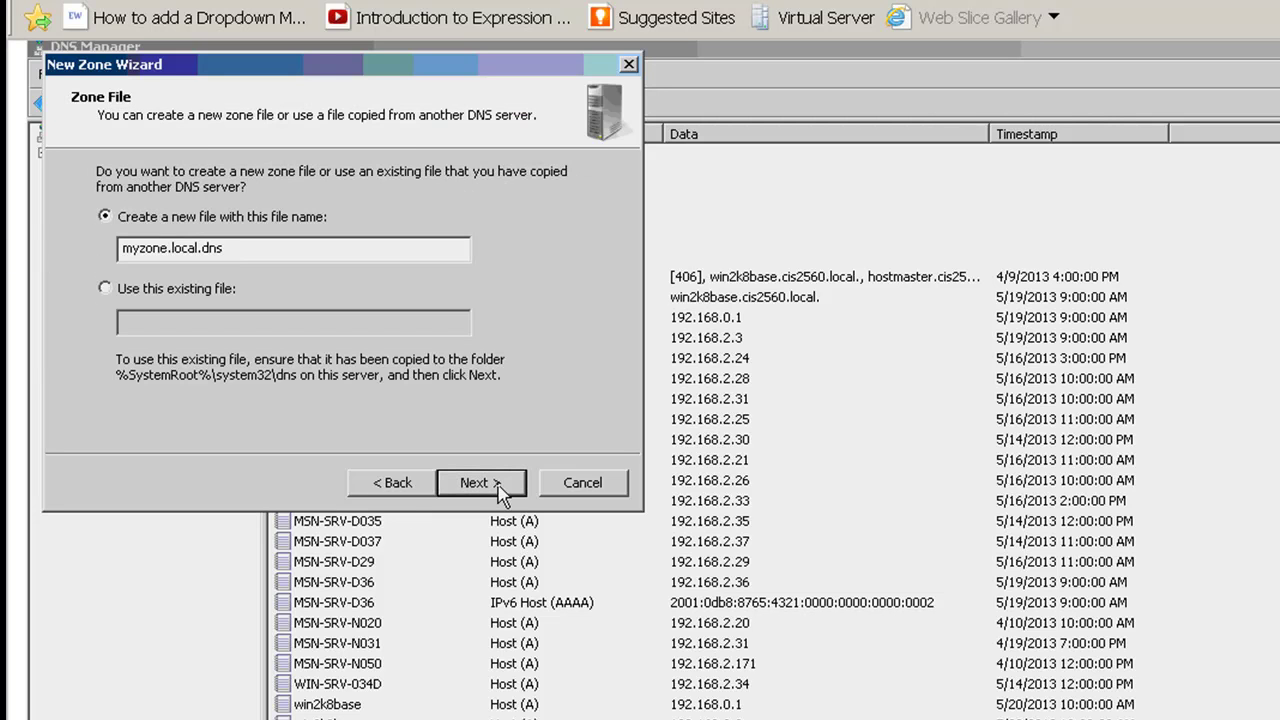
left_click(500, 490)
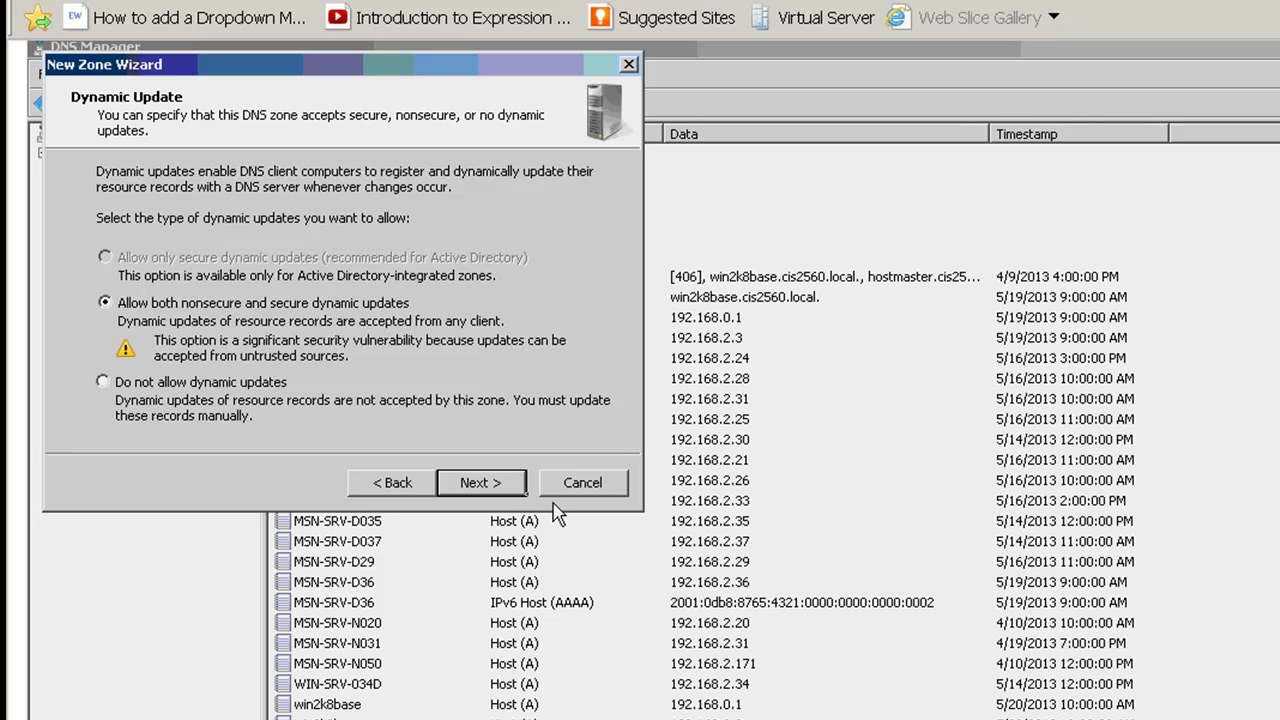
left_click(505, 485)
left_click(505, 485)
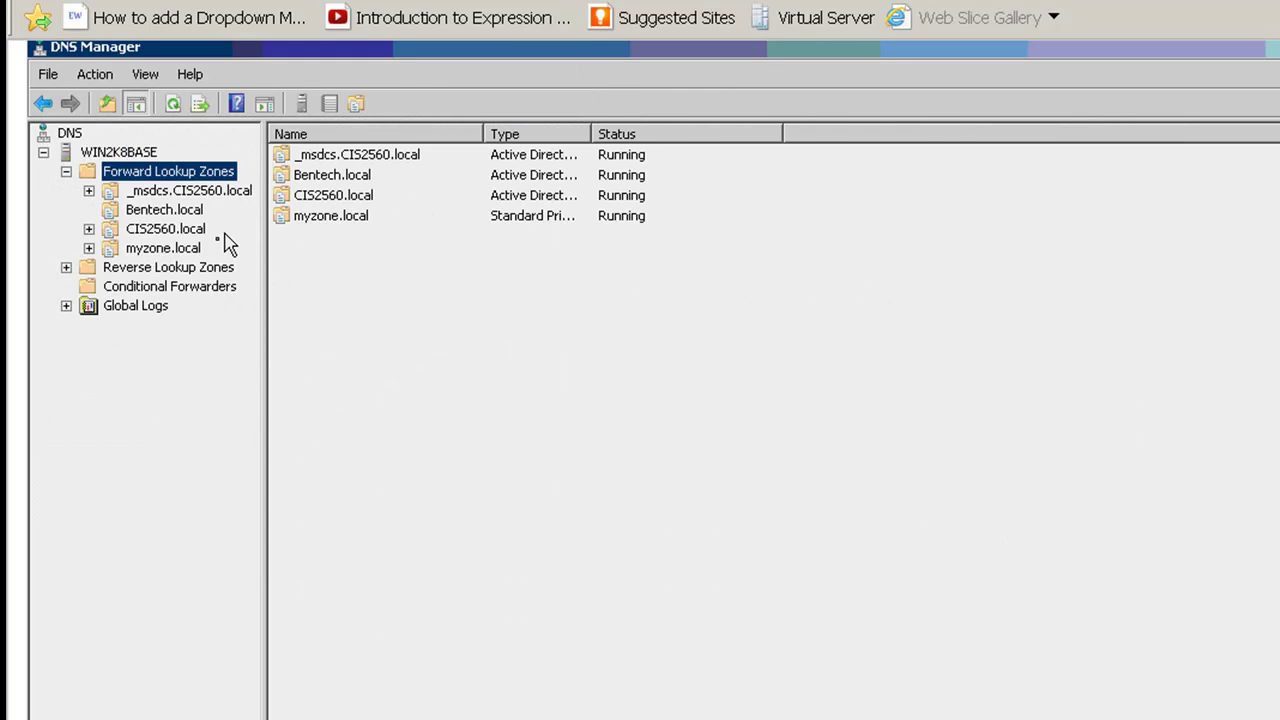
- View the records of the myzone.local zone and its new host (A or AAAA) form, and close the form without adding a host
left_click(106, 250)
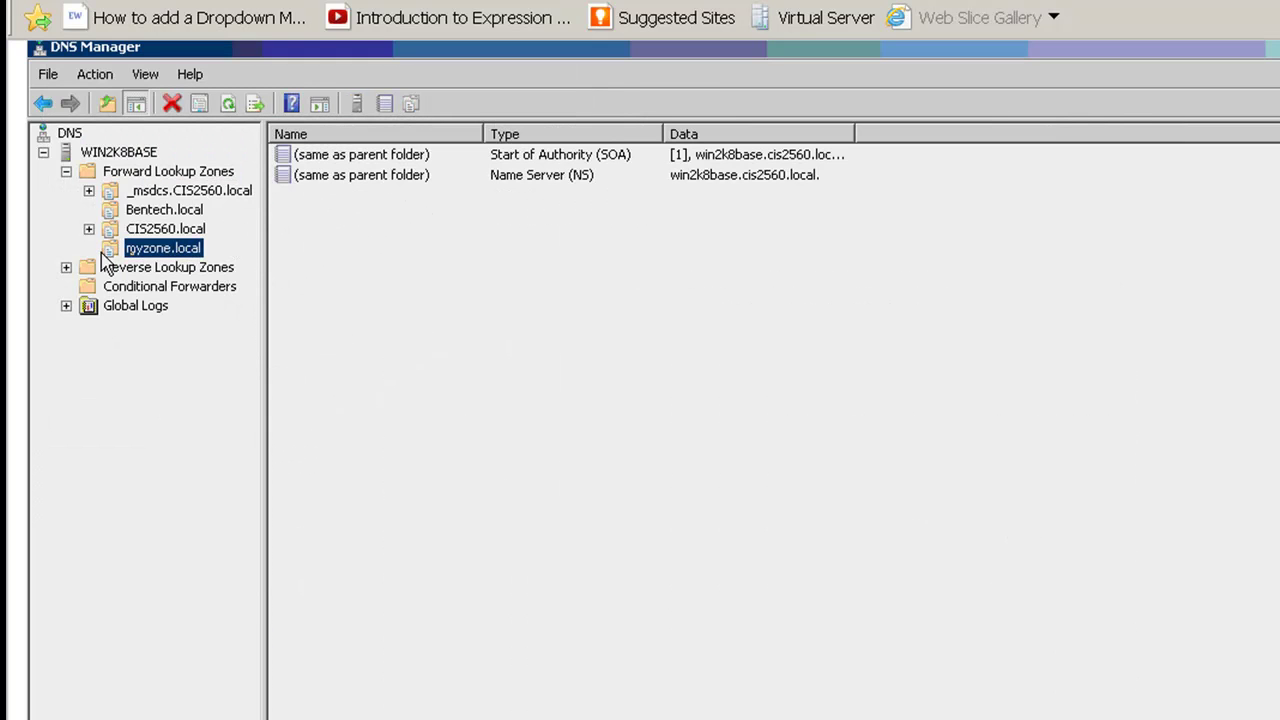
right_click(148, 252)
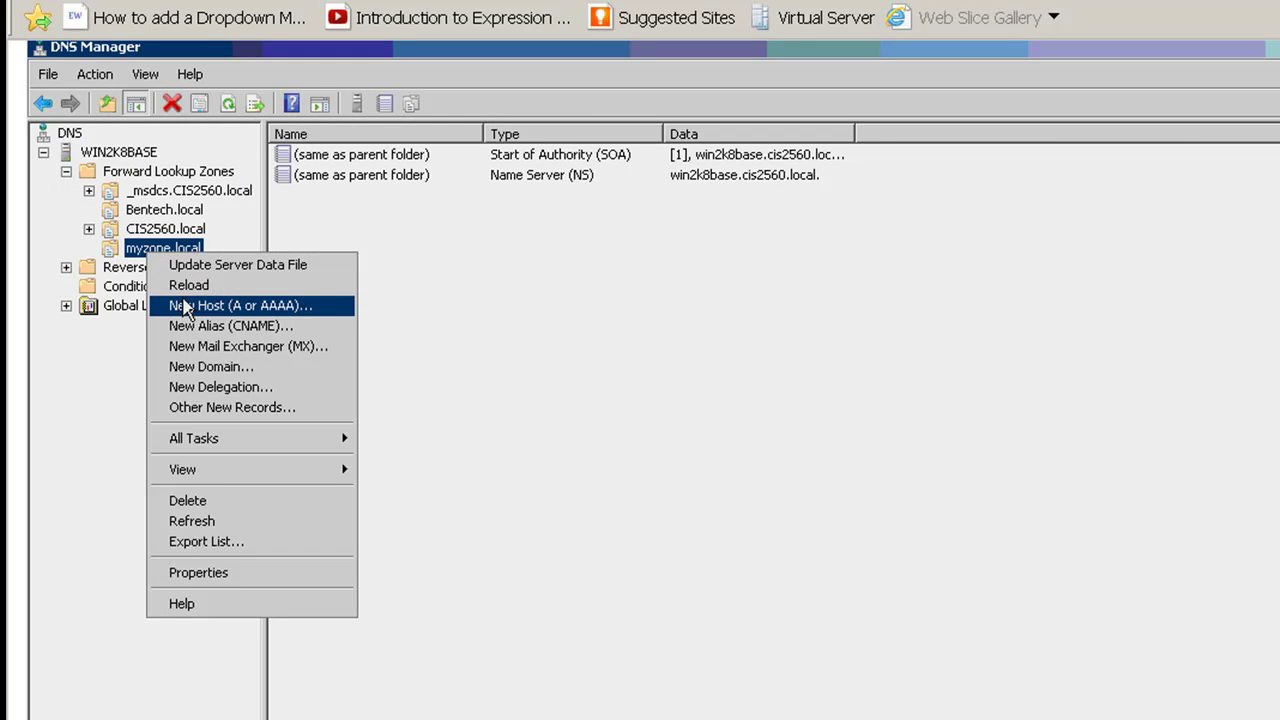
left_click(190, 305)
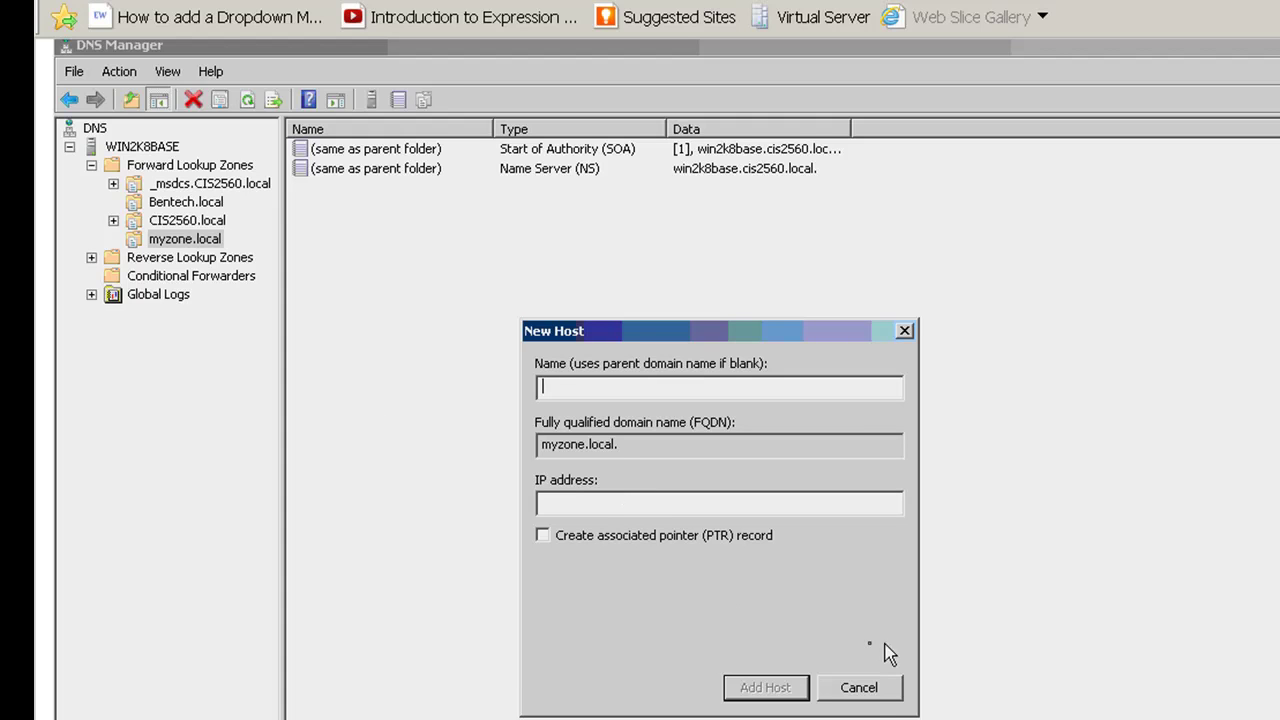
left_click(865, 699)
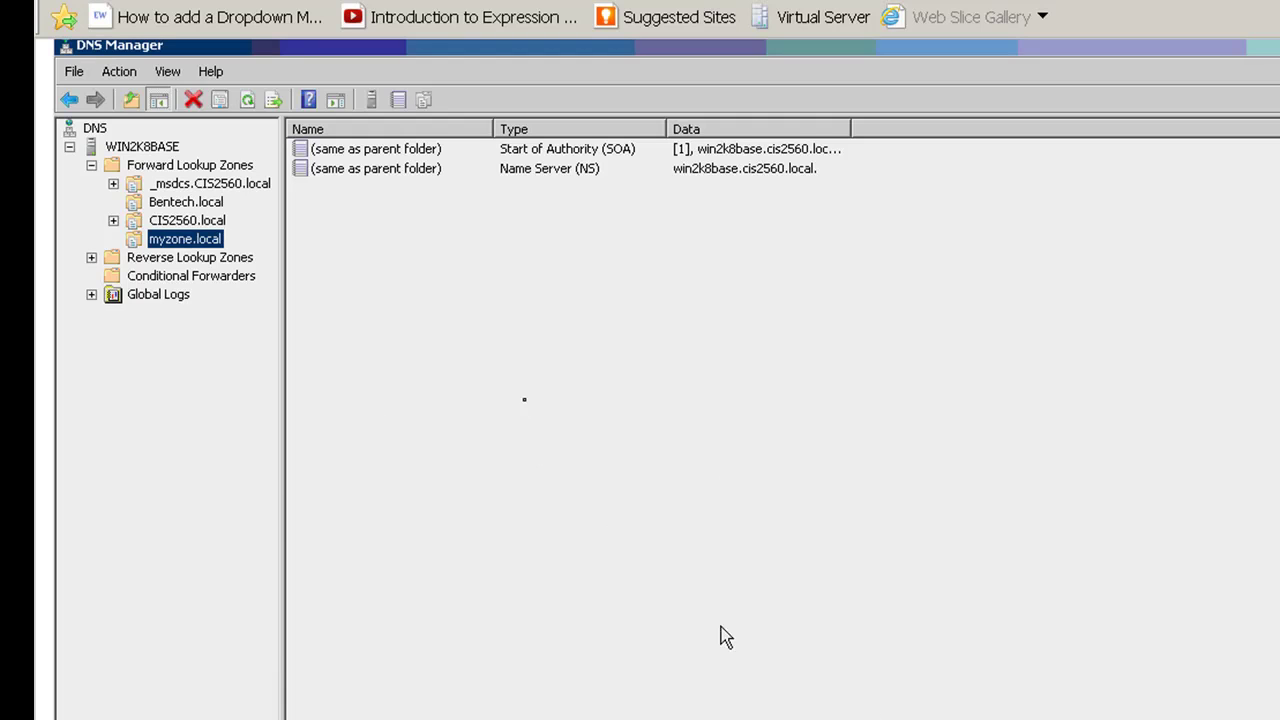
- Start a new forward lookup zone as a secondary zone and name it cargru.edx
right_click(216, 170)
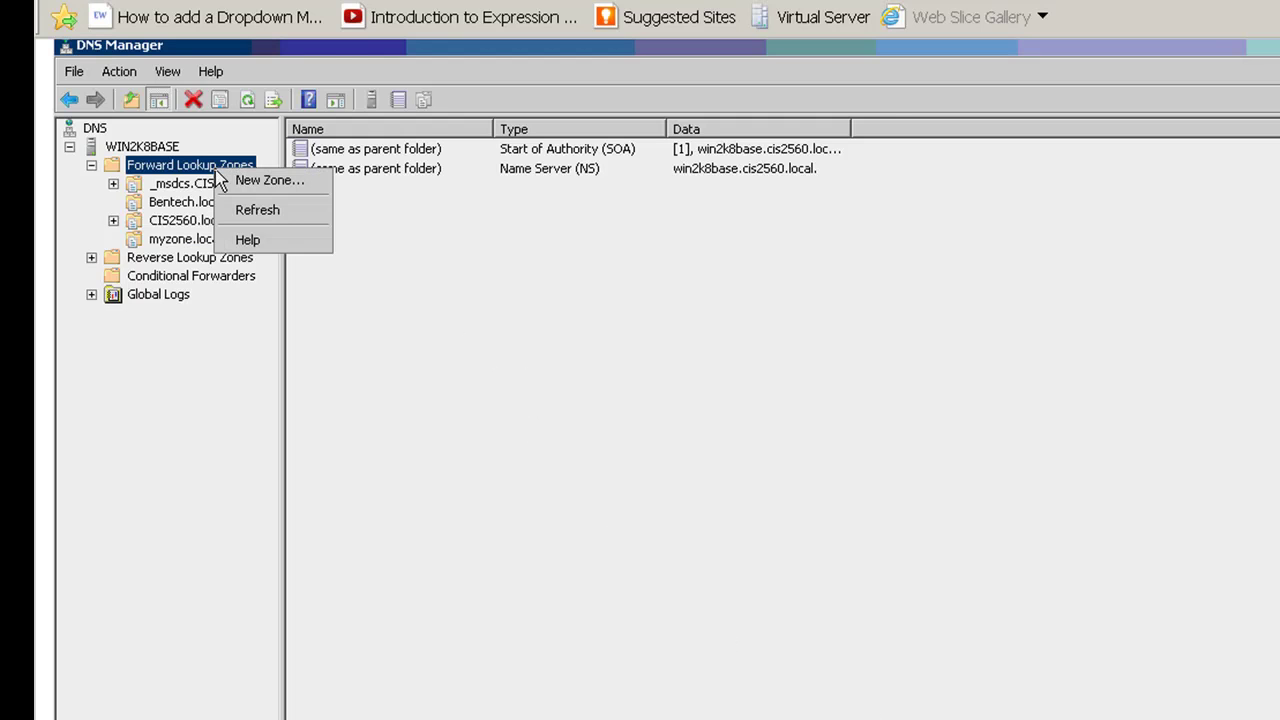
left_click(252, 182)
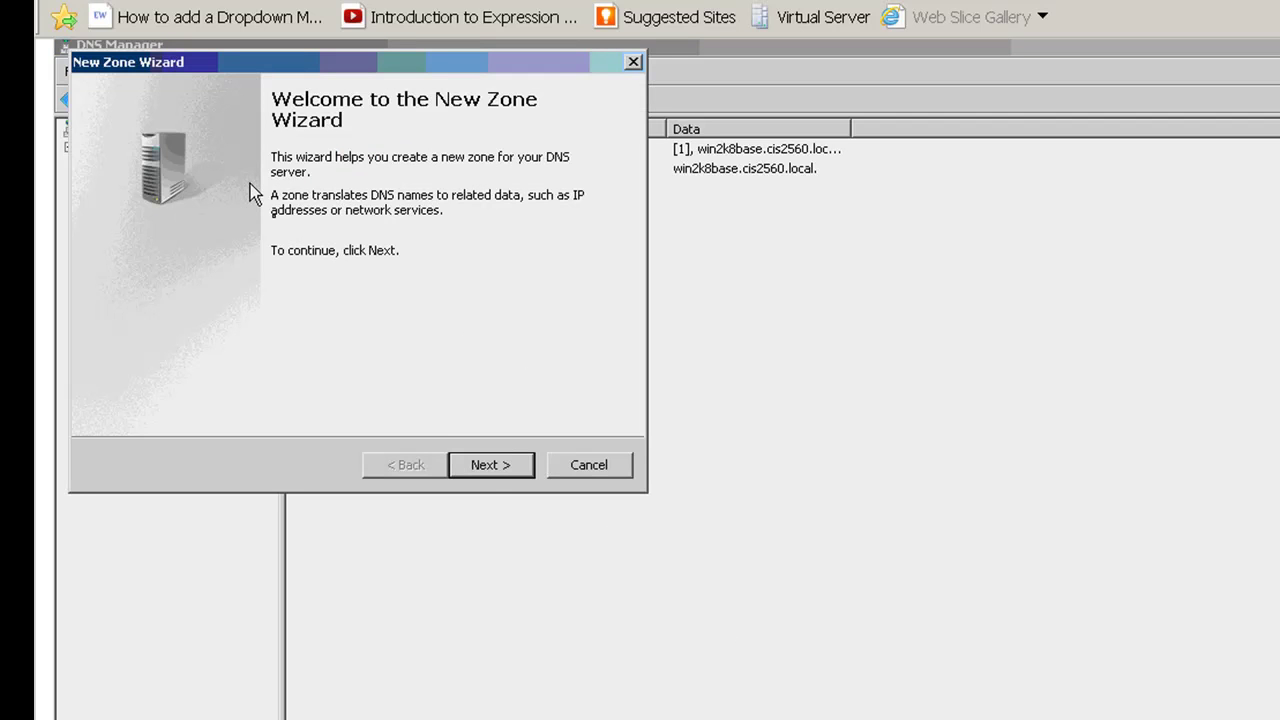
left_click(498, 468)
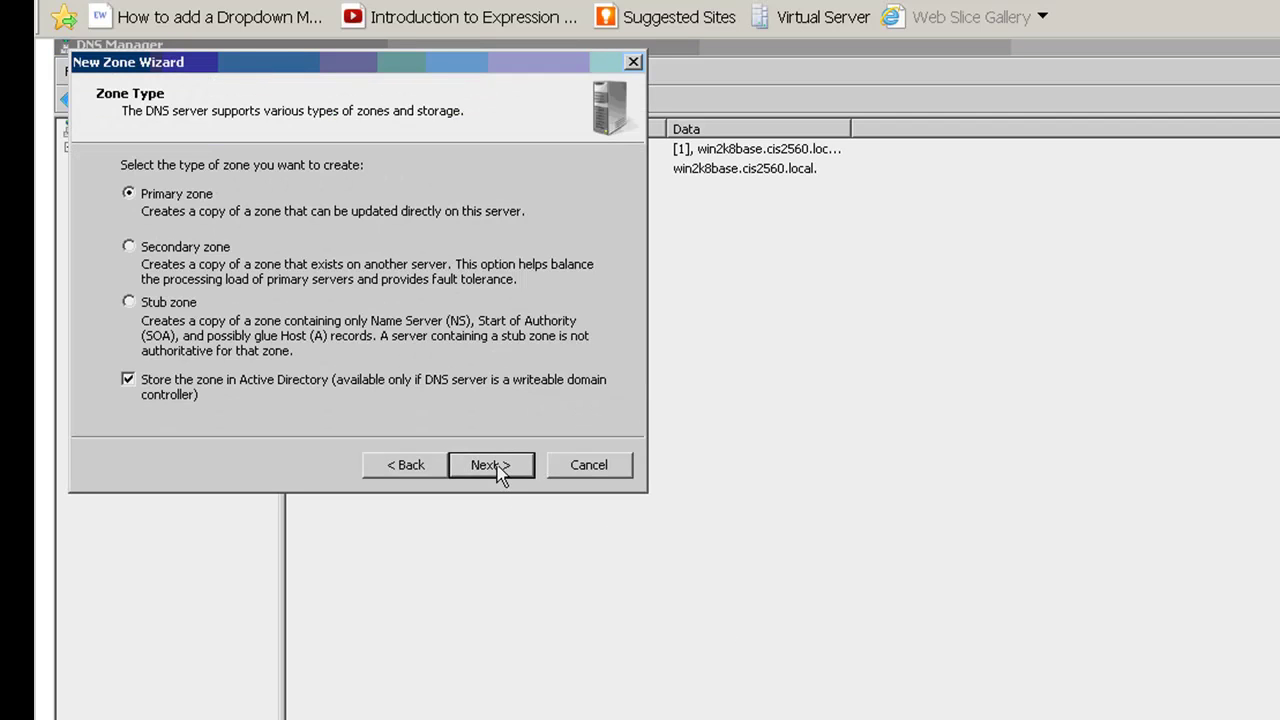
left_click(137, 250)
left_click(467, 467)
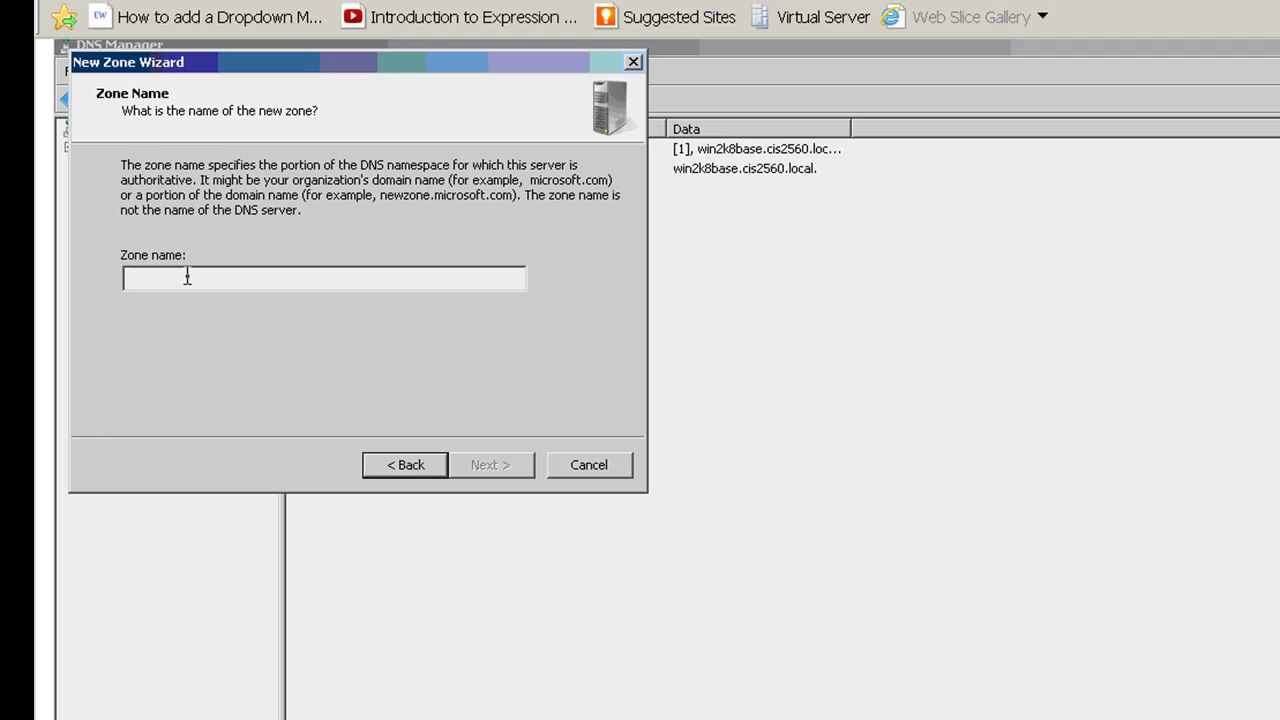
type("car")
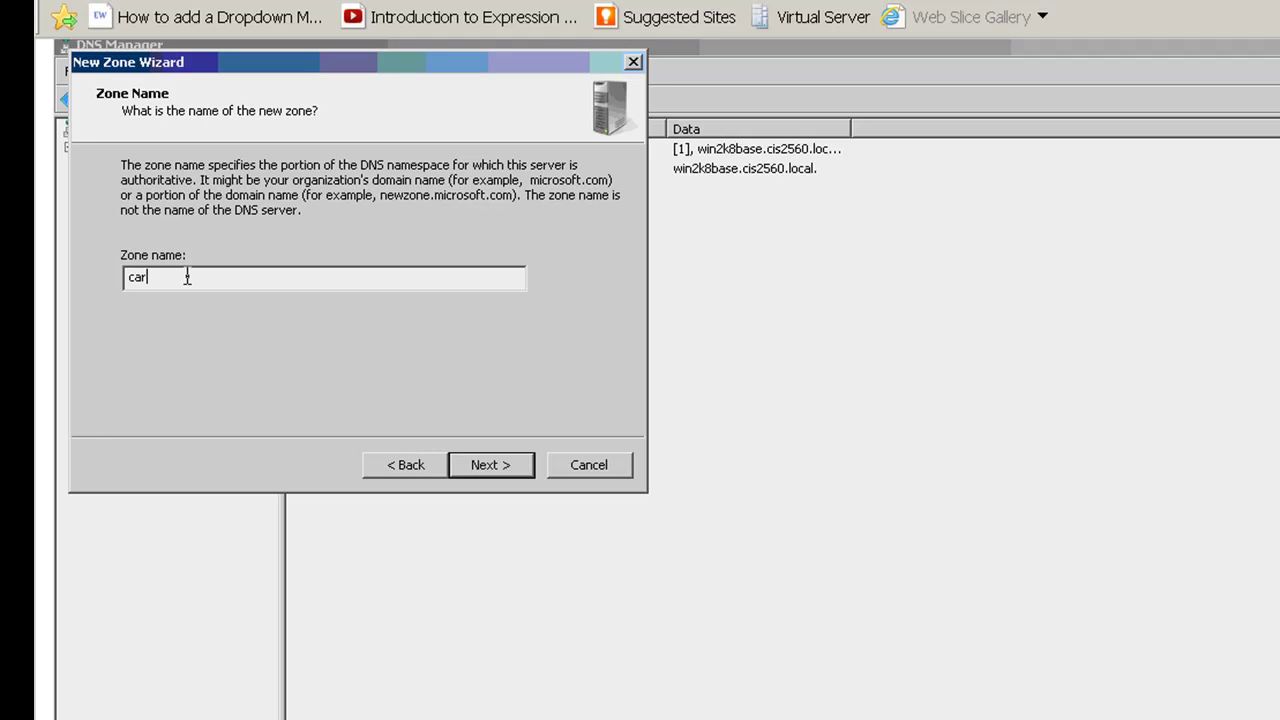
type("gru.edu")
left_click(490, 465)
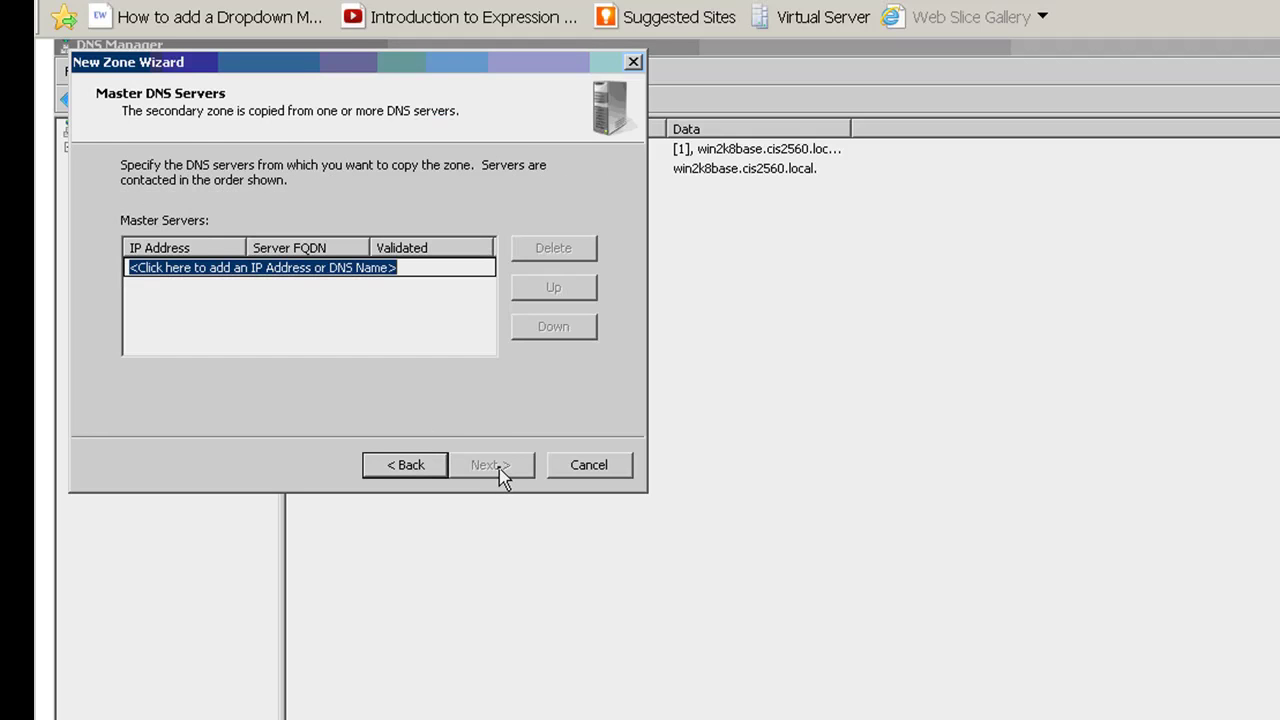
- Add 10.60.66.253 as the master DNS server for the secondary zone and proceed to the wizard's summary
double_click(299, 268)
type("1")
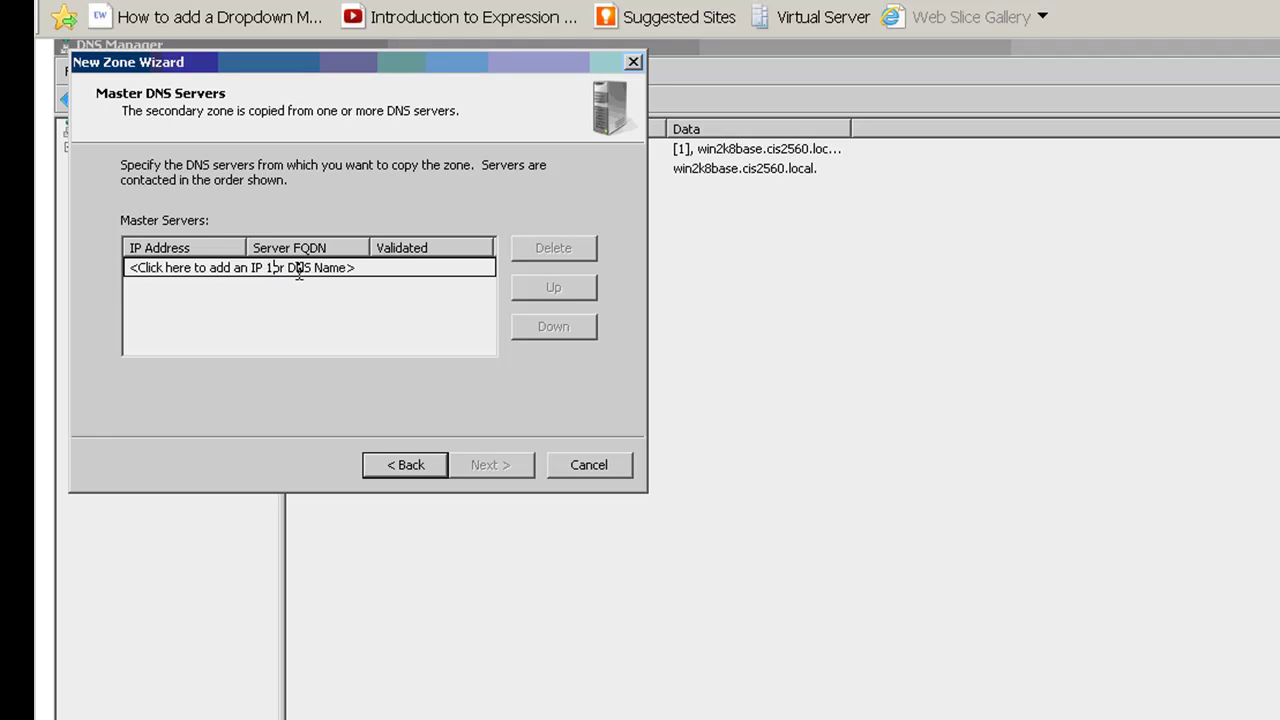
double_click(299, 268)
left_click_drag(352, 268, 128, 281)
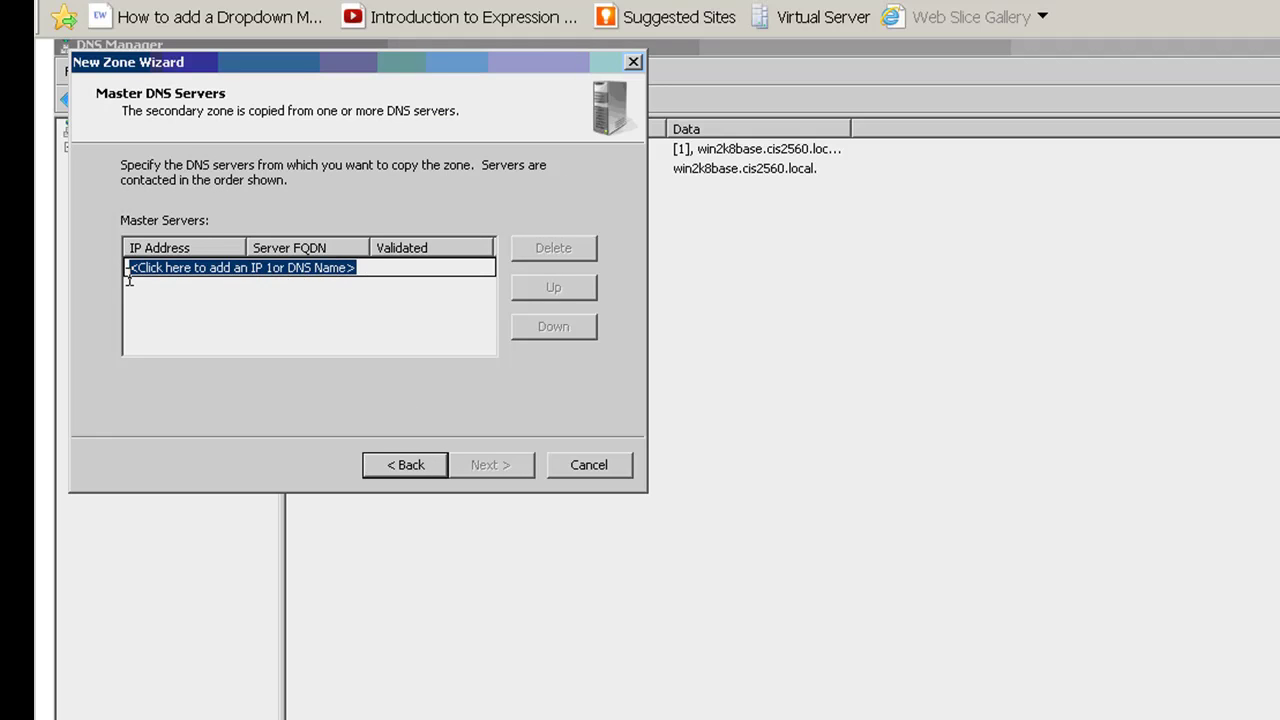
type("10.60.66.253")
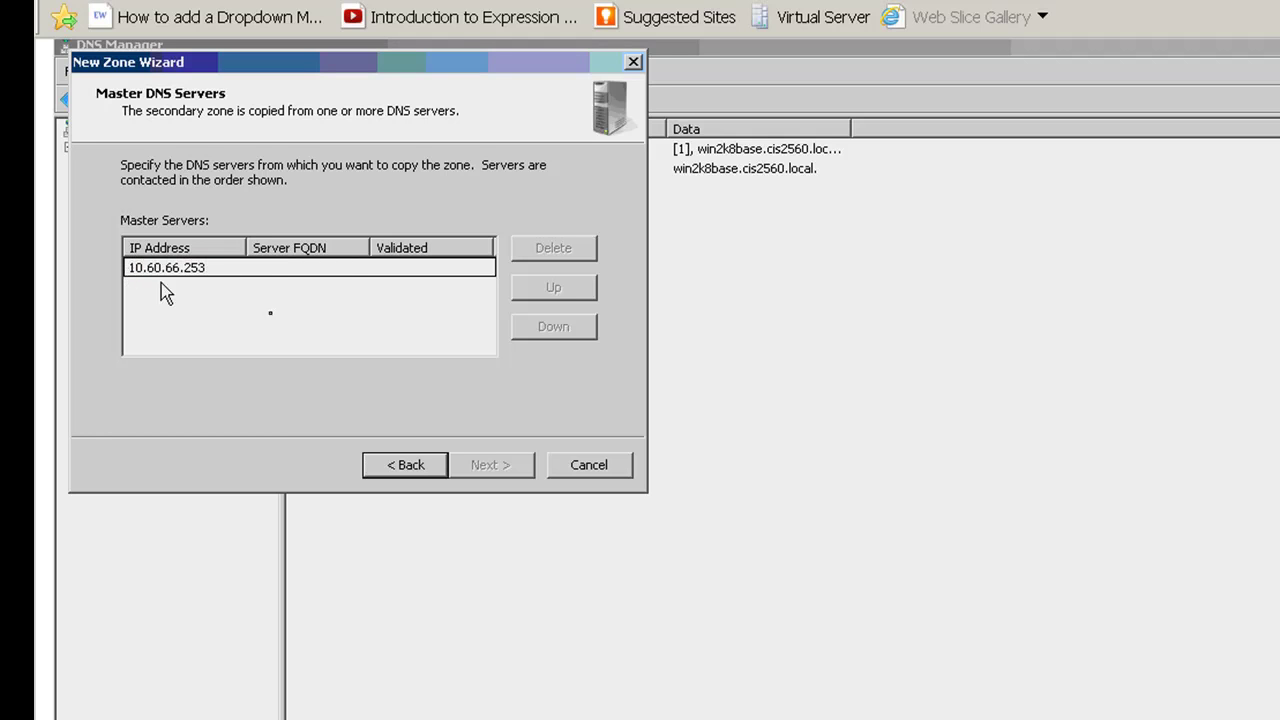
left_click(289, 302)
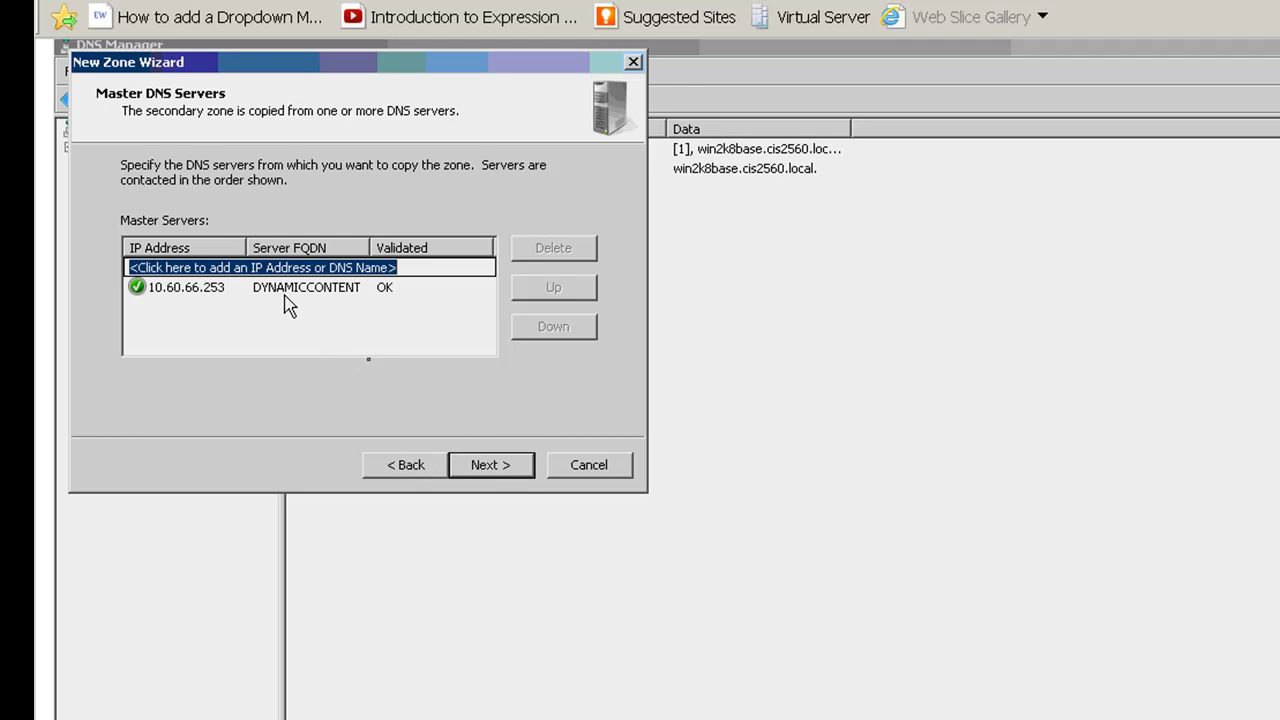
left_click(489, 472)
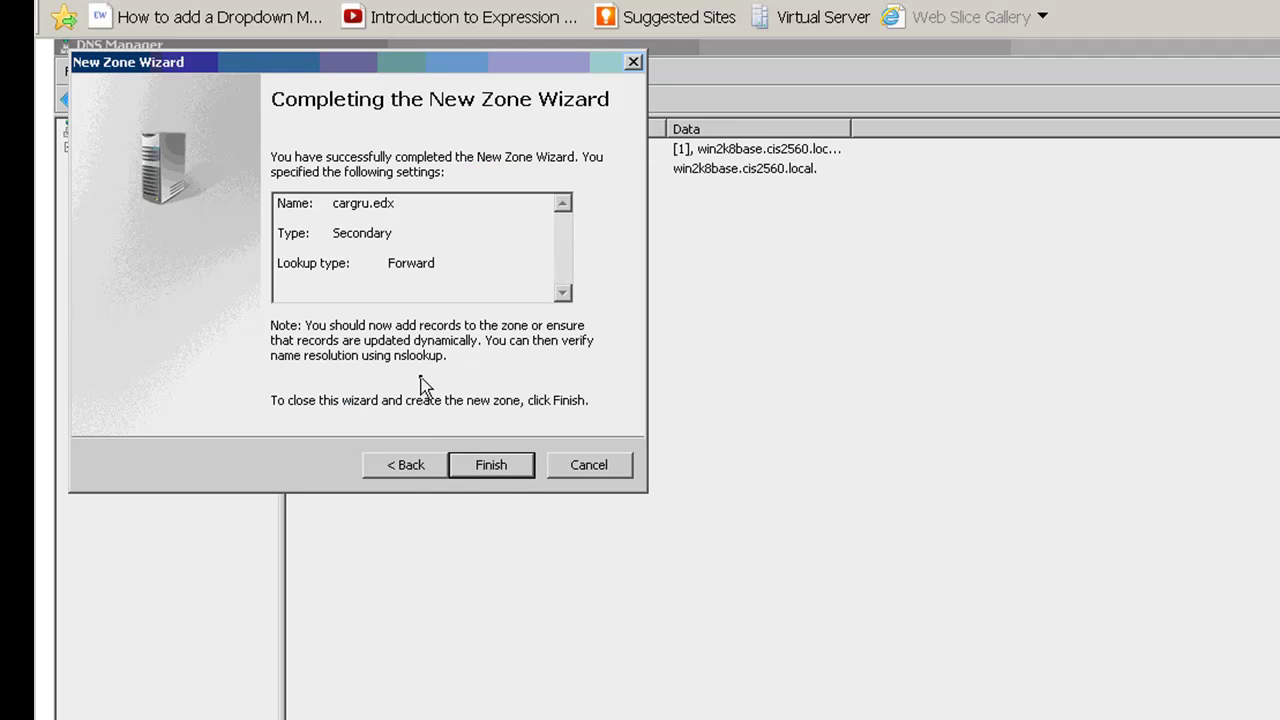
- Finish creating the cargru.edx secondary zone, then view its transferred records and the zone's available actions
left_click(489, 470)
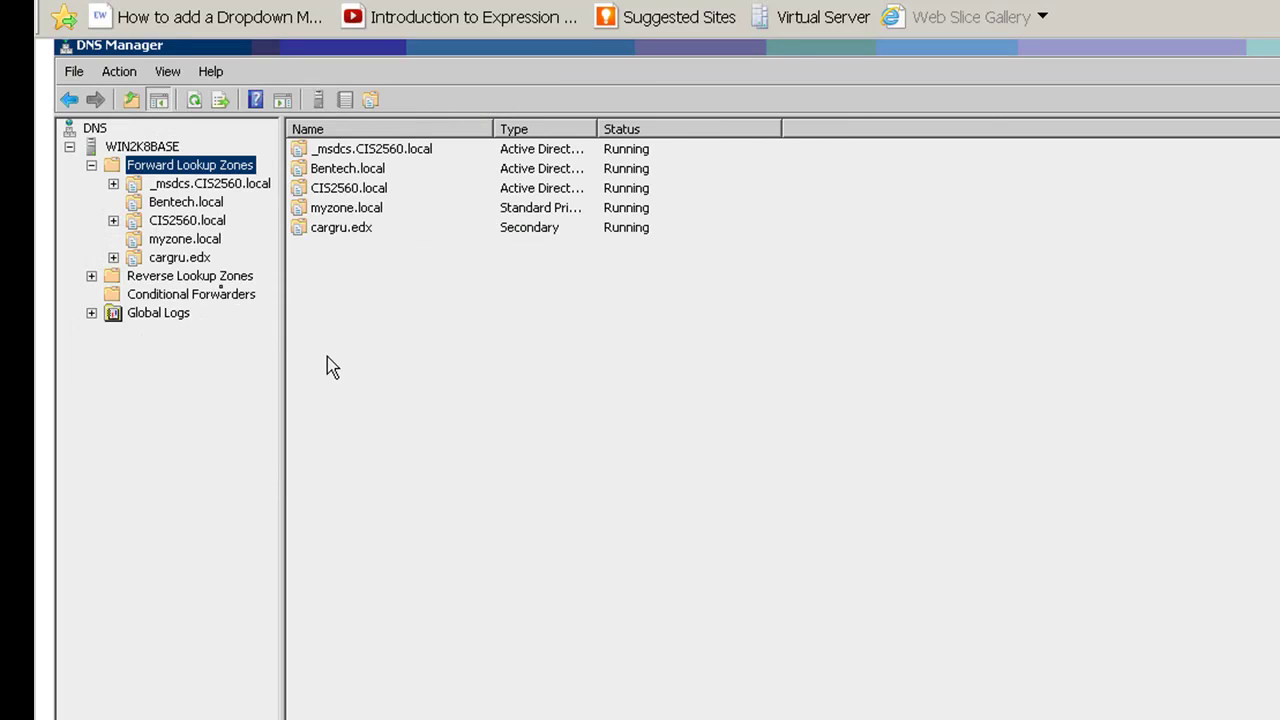
left_click(180, 258)
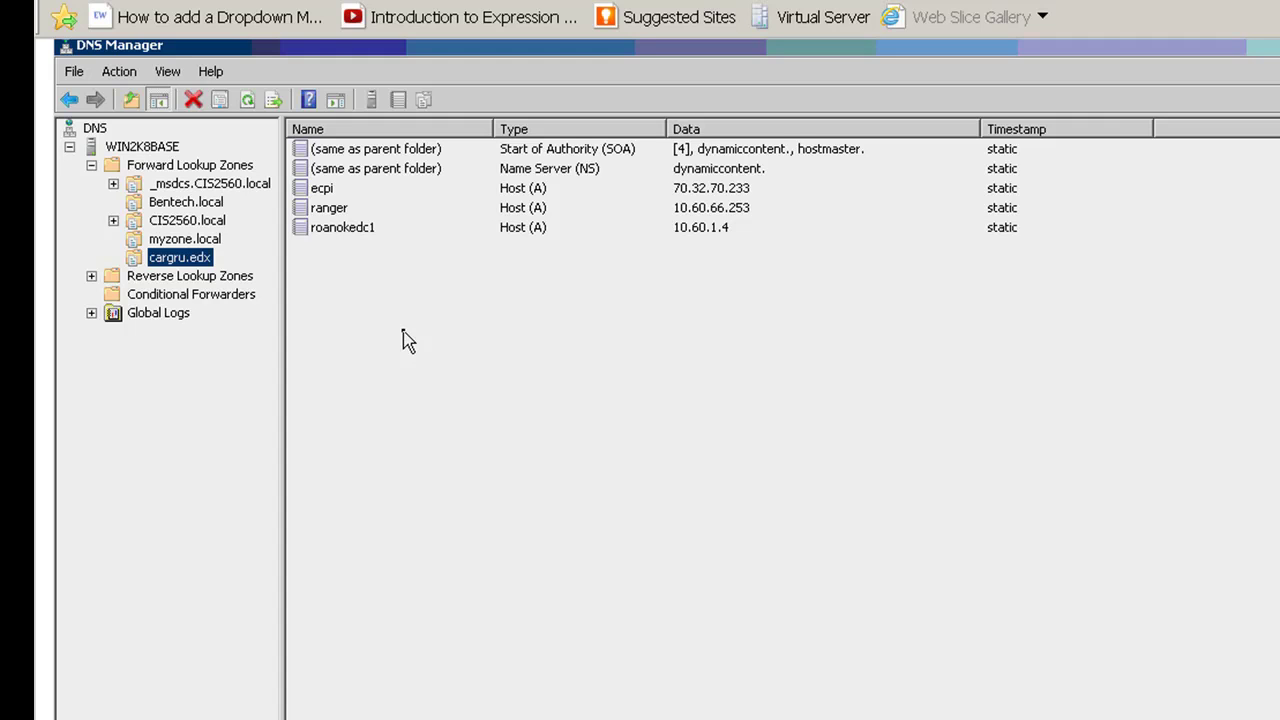
right_click(195, 262)
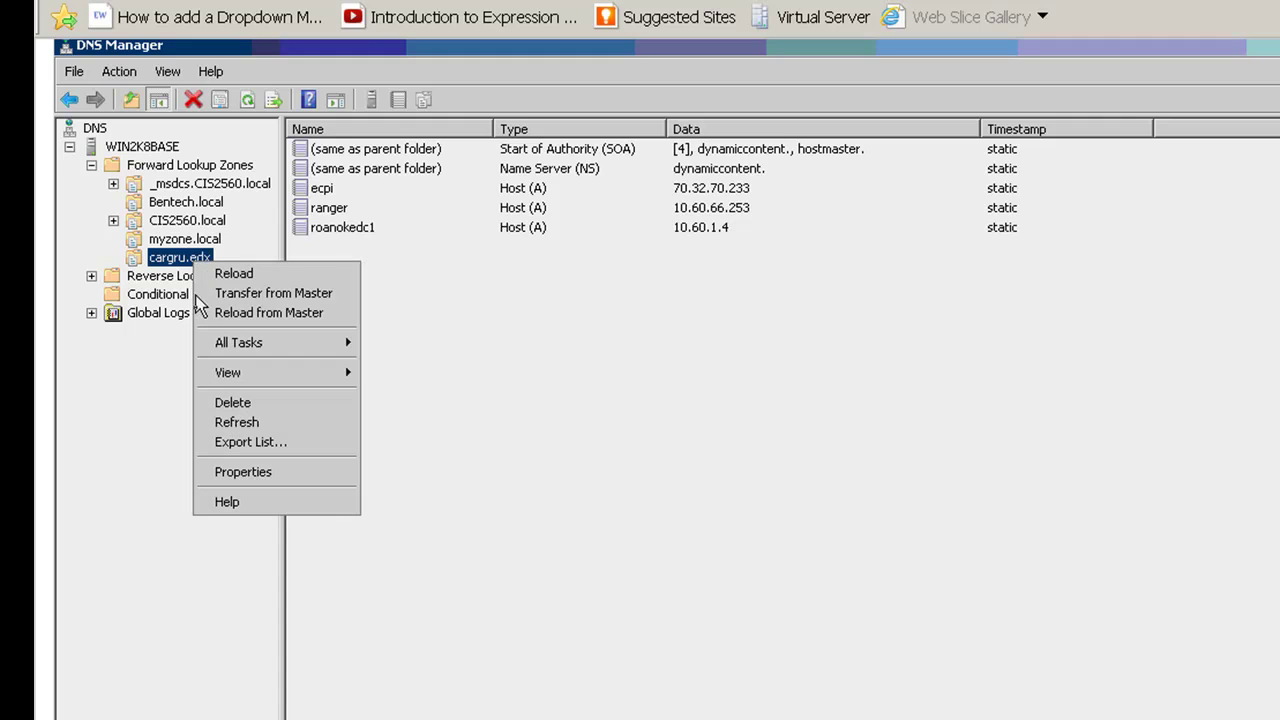
mouse_move(250, 349)
scroll(667, 380, "down", 1)
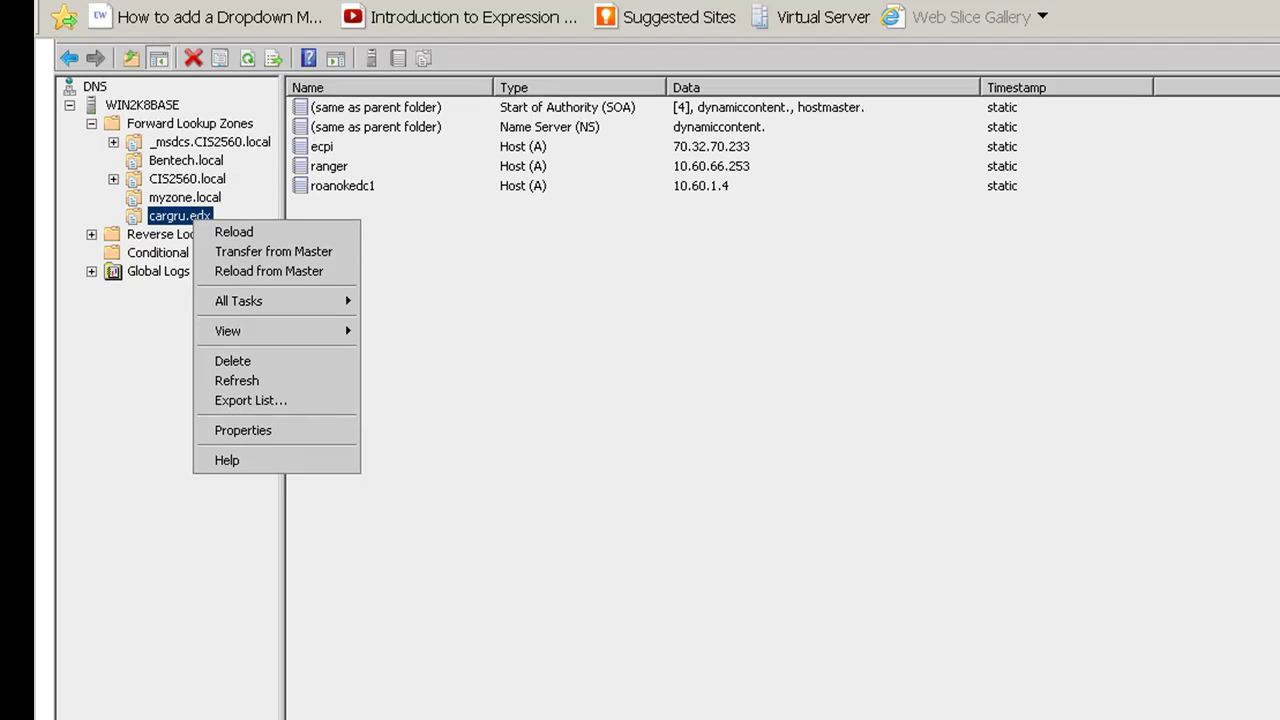
- Switch to Command Prompt, start nslookup and look up the address of ecpi.edu
key("super")
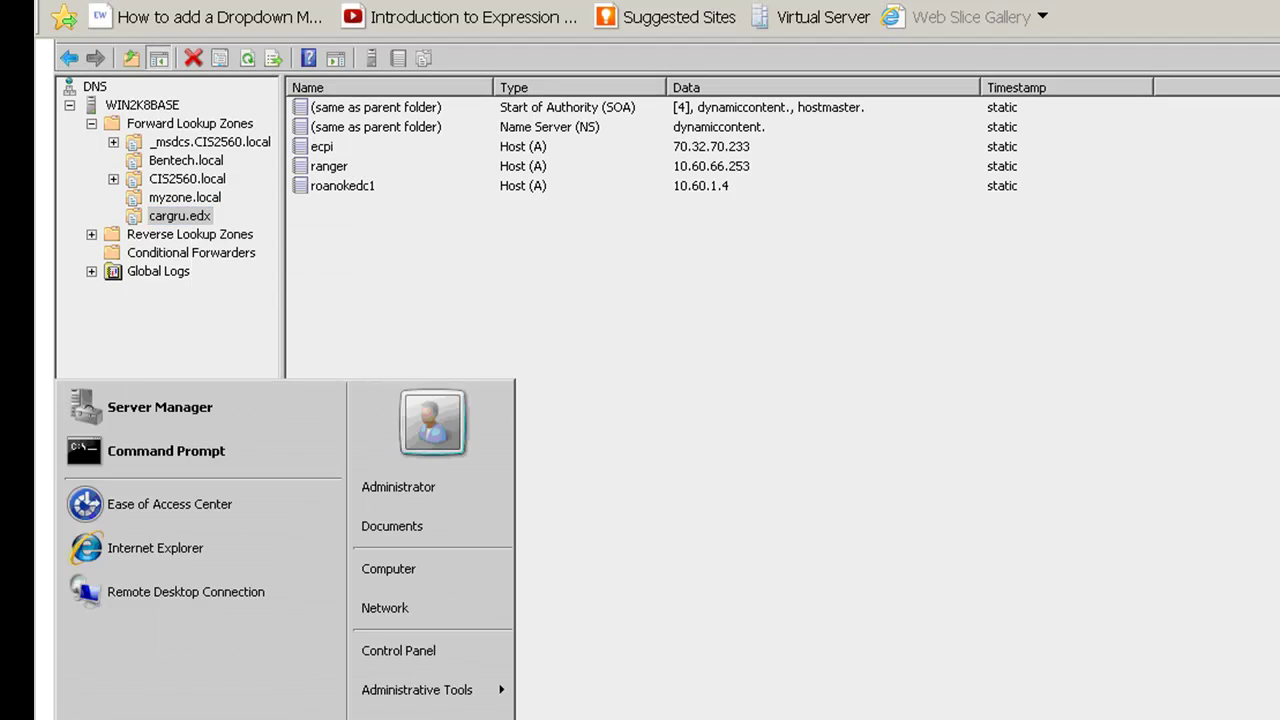
left_click(180, 455)
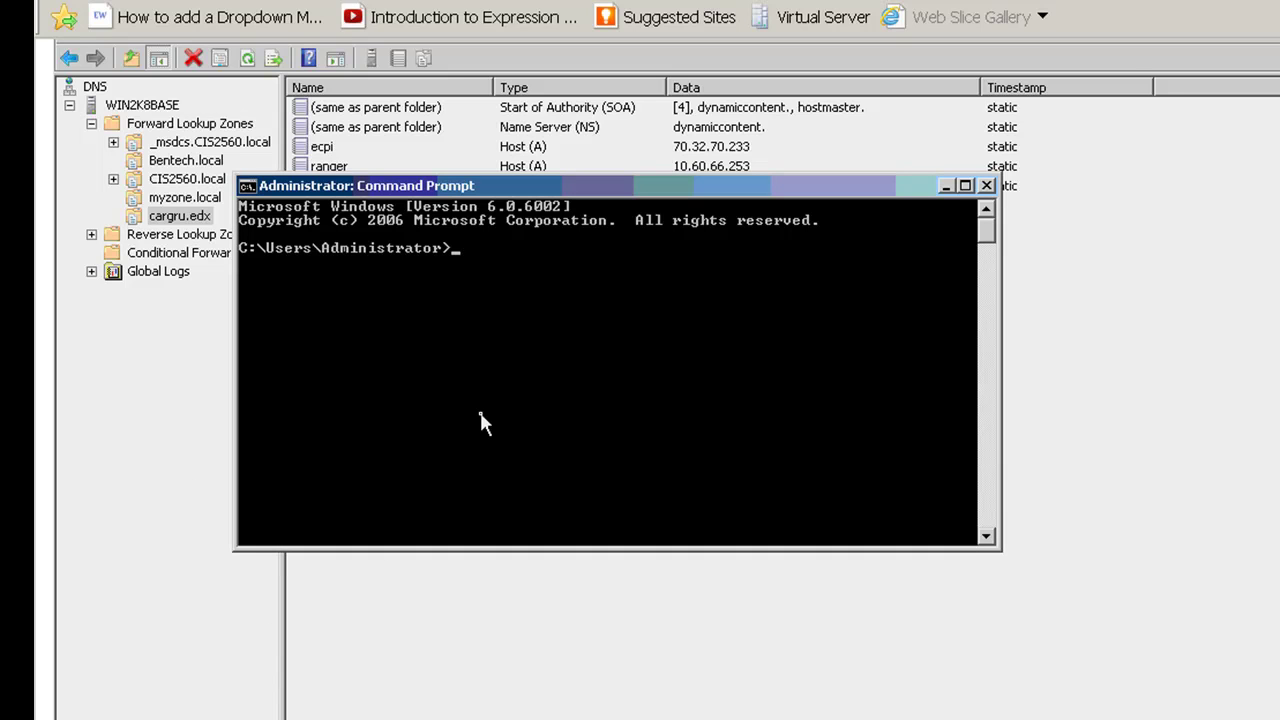
type("nslookup")
key("Return")
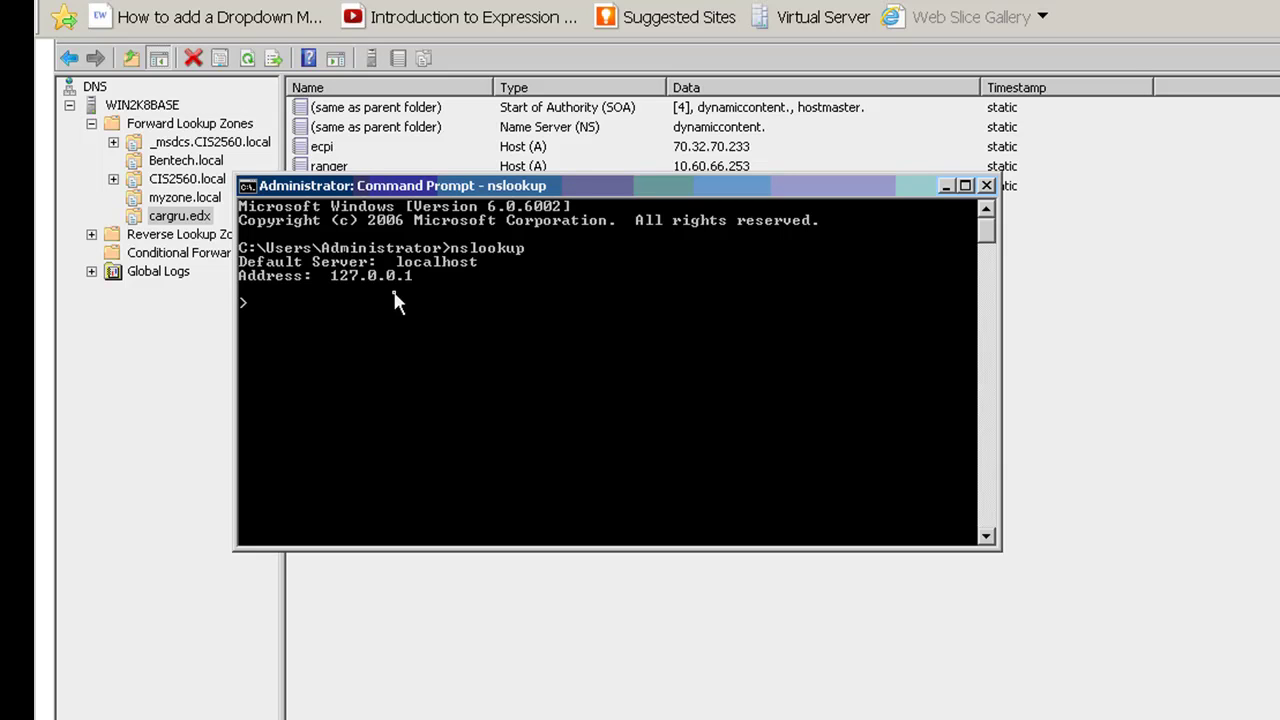
type("ecpi.edu")
key("Return")
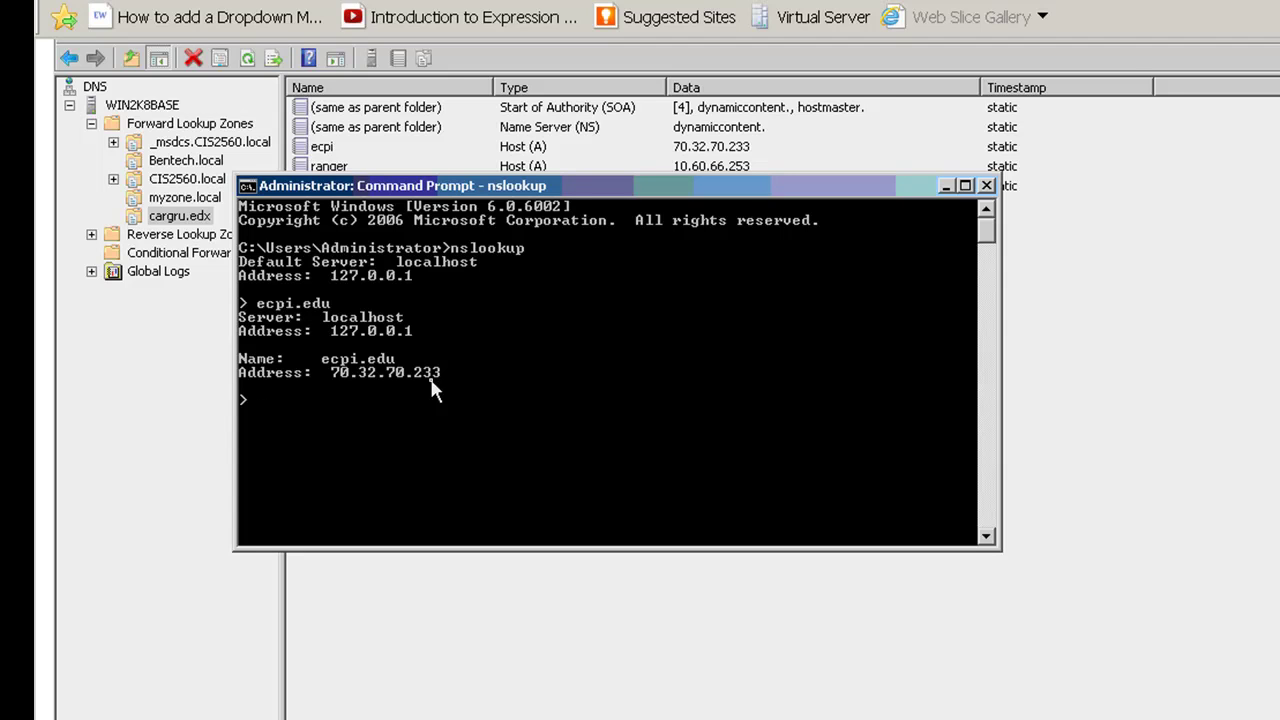
- Set the nslookup query type to ns, query ecpi.edu for its name servers, and move the window aside
type("set type=ns")
key("Return")
type("ecpi.edu")
key("Return")
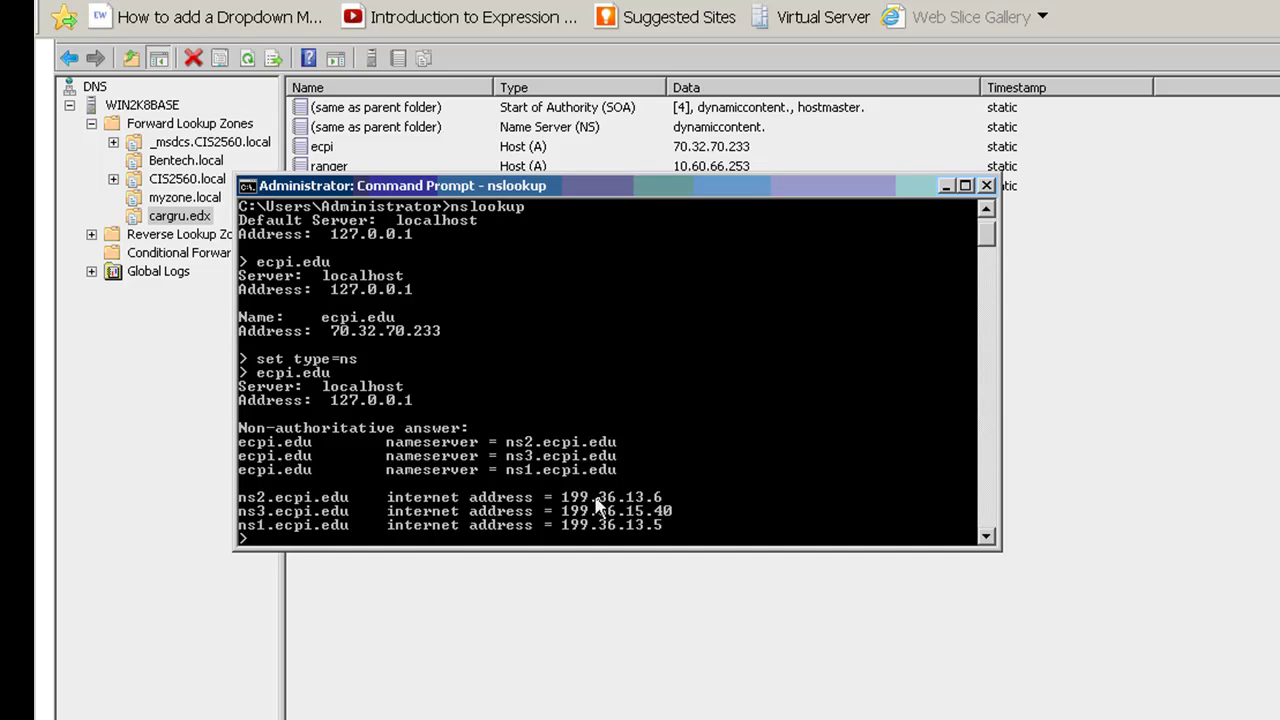
left_click_drag(772, 192, 1180, 170)
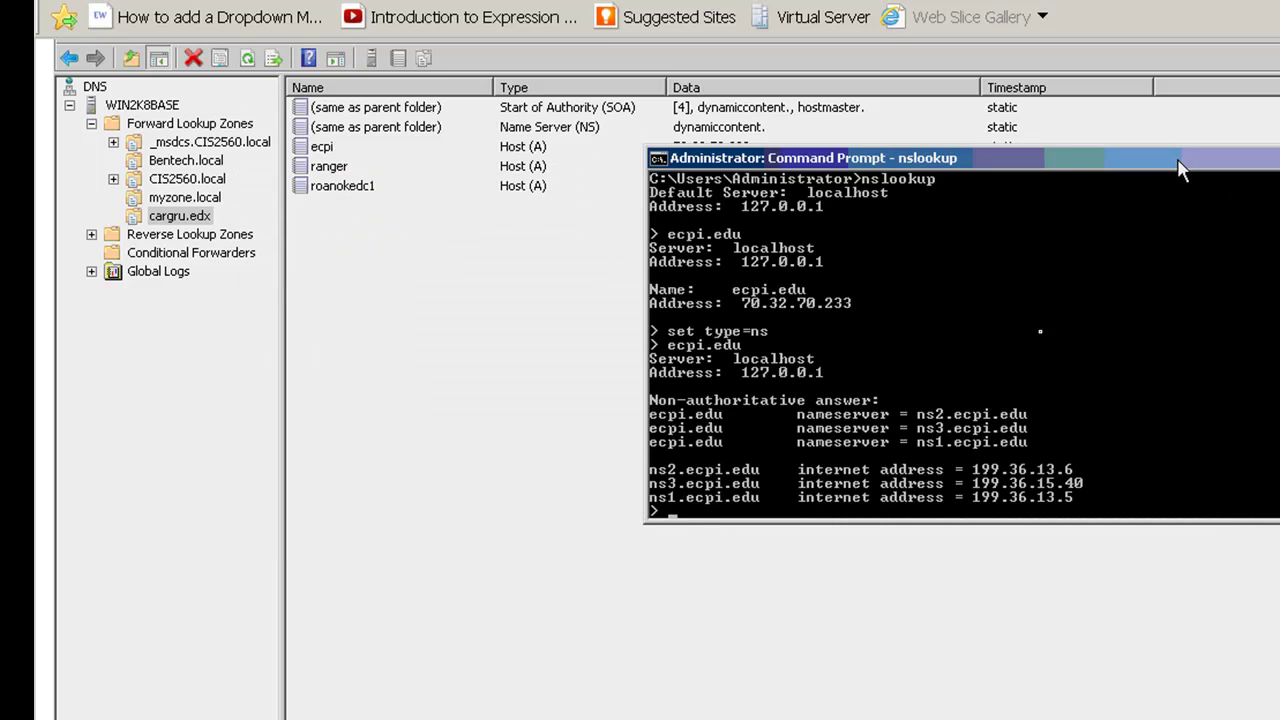
- Start a new Active Directory-stored stub zone in Forward Lookup Zones, replicated to all DNS servers in the domain, and name it ecpi.edu
right_click(183, 130)
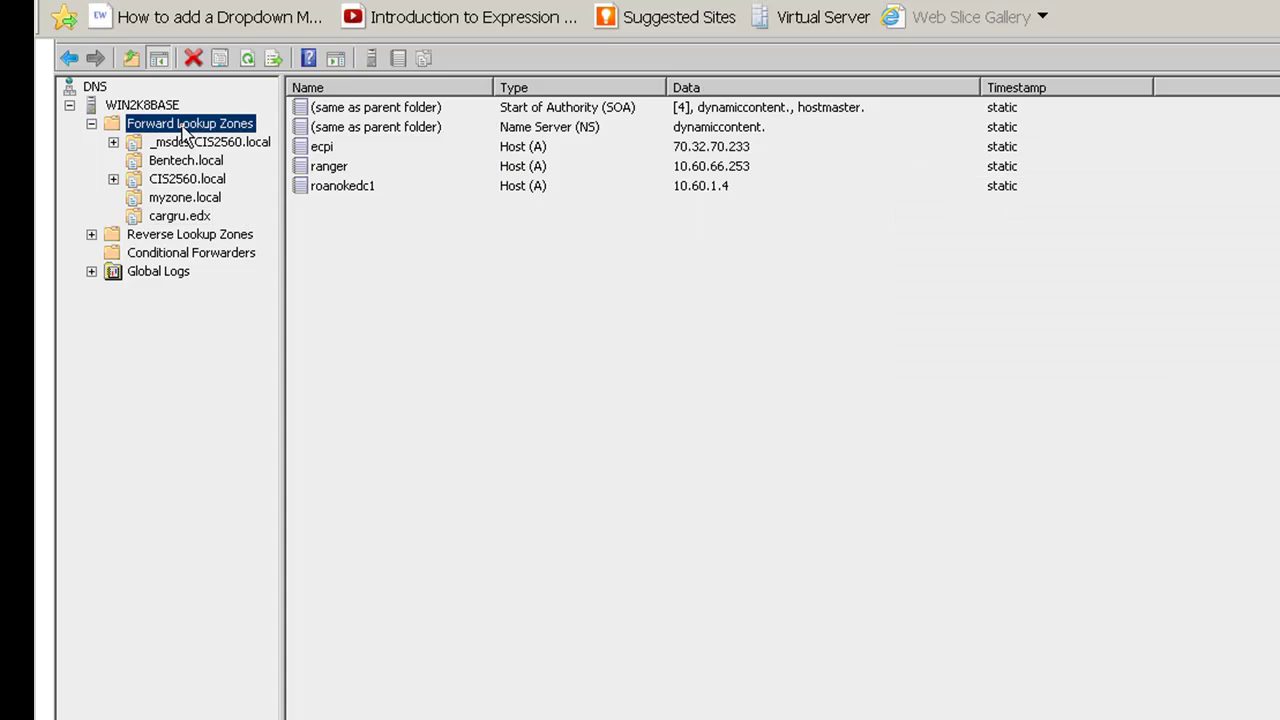
left_click(212, 145)
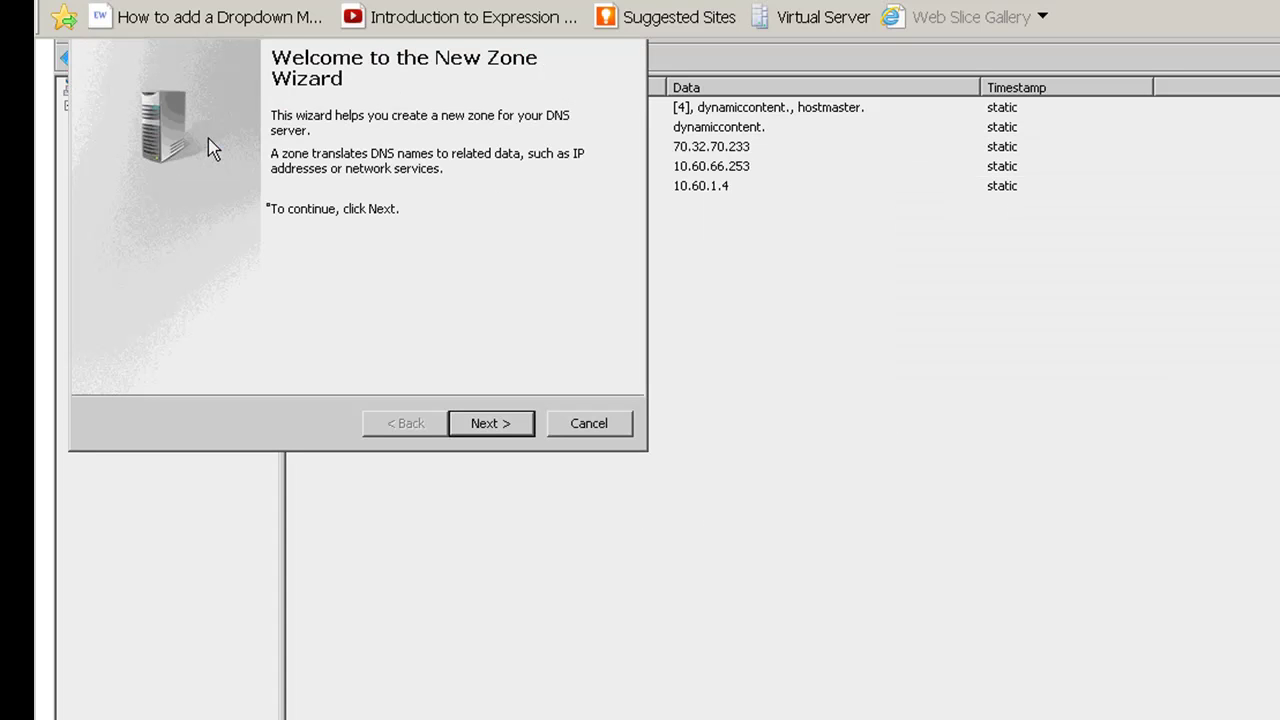
left_click(486, 423)
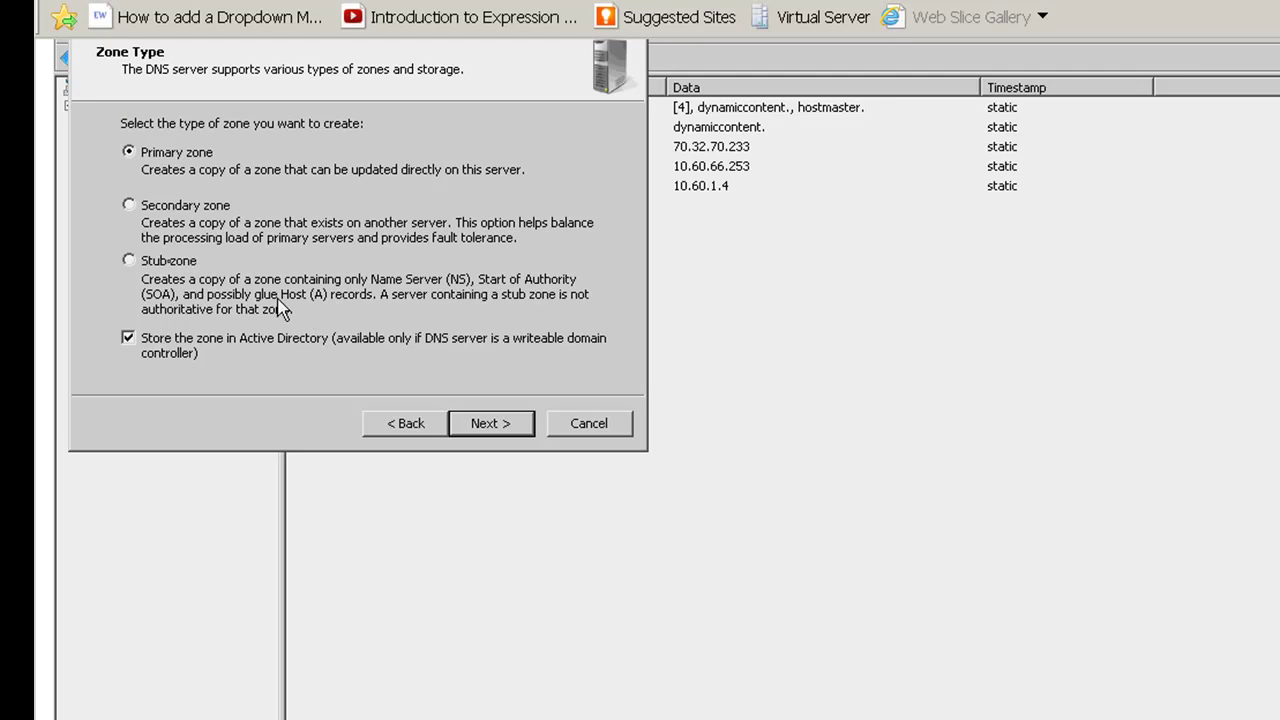
left_click(472, 423)
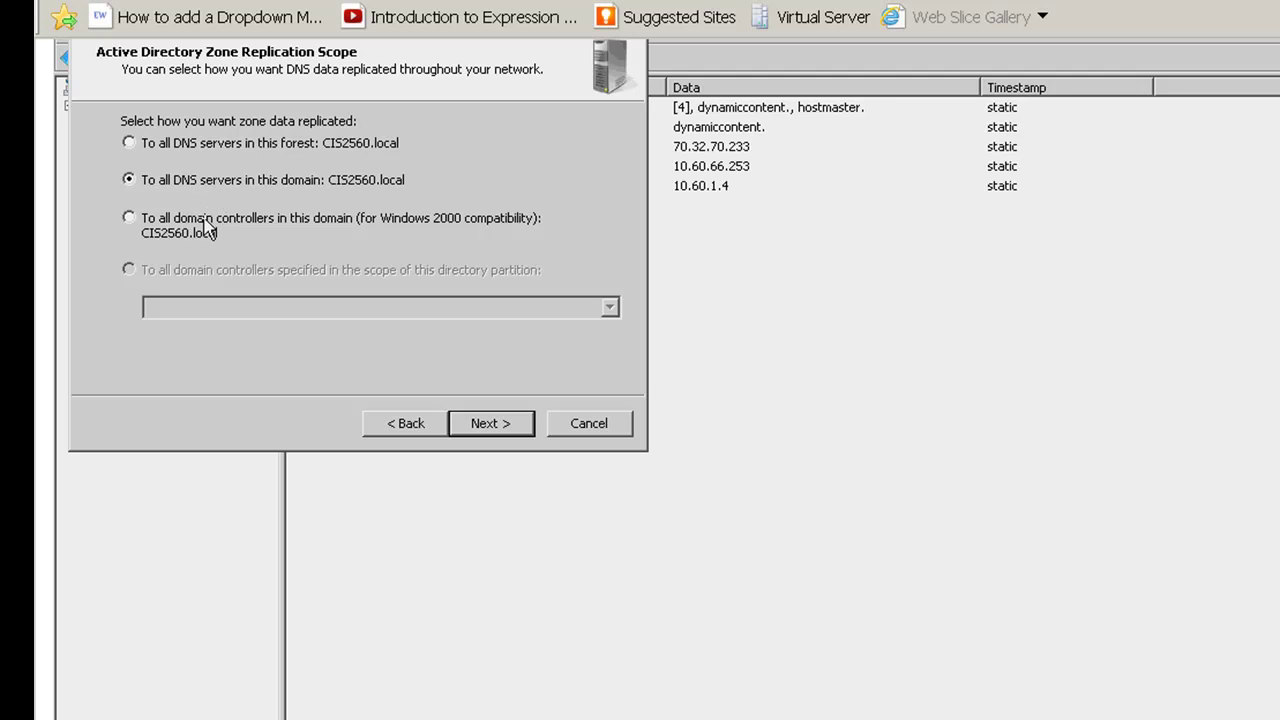
left_click(488, 420)
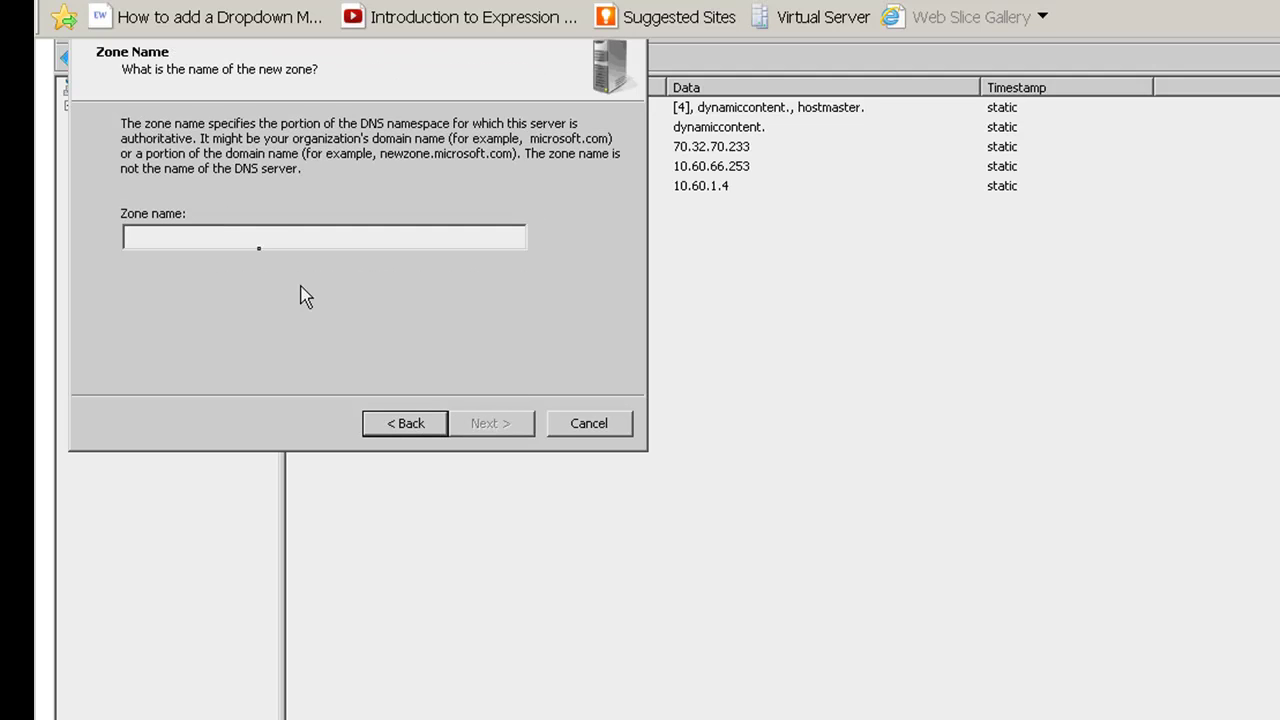
type("ecpi.edu")
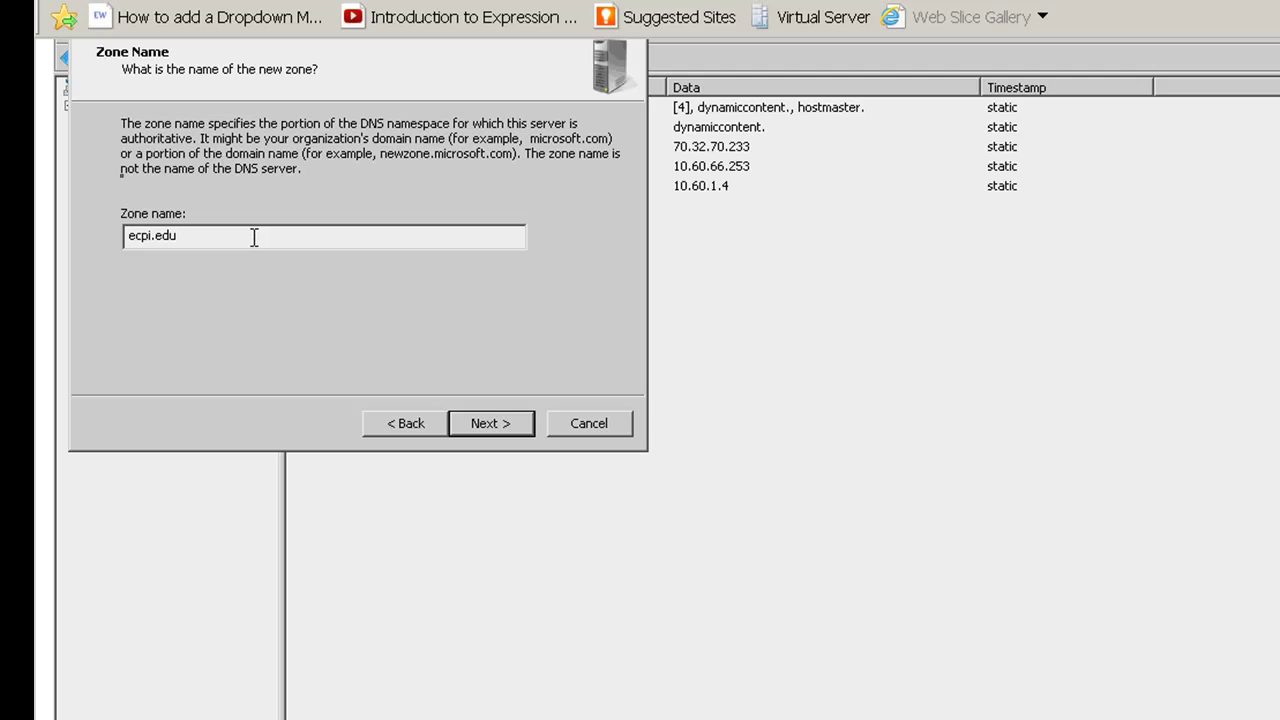
left_click(493, 425)
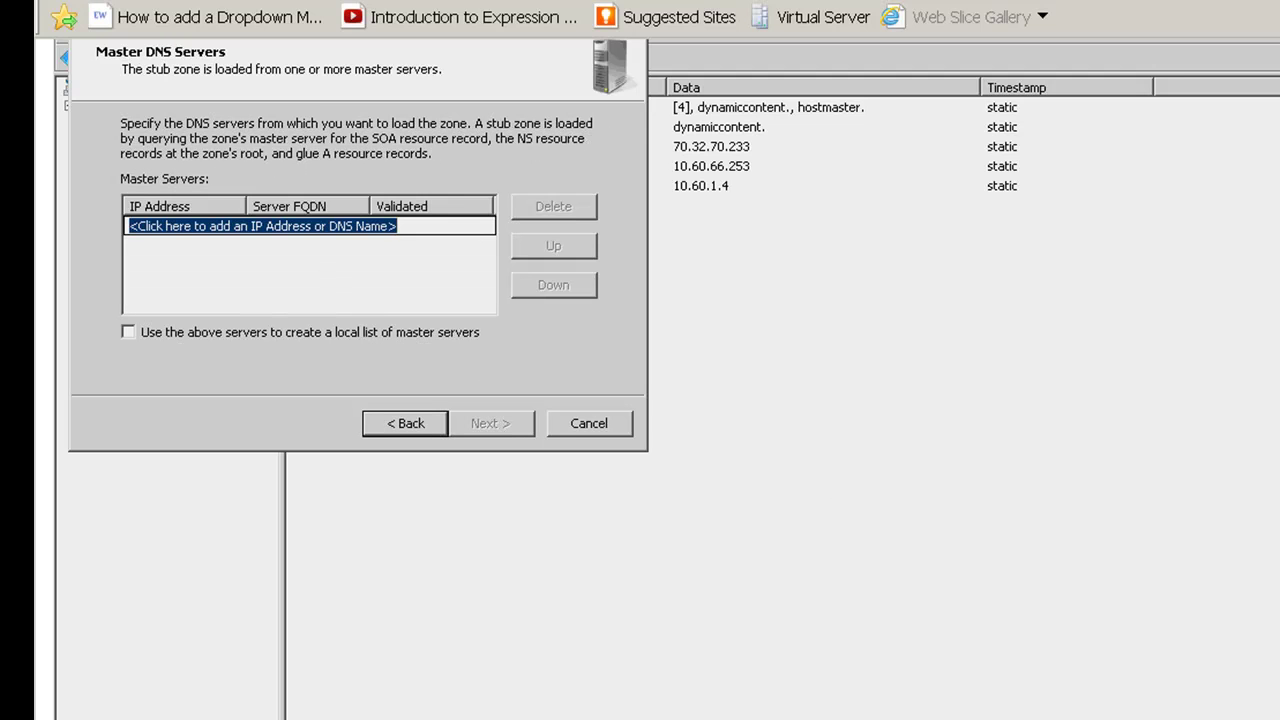
- Check the ecpi.edu name server addresses in Command Prompt and add 199.36.13.6 as the stub zone's master server
key("alt+Tab")
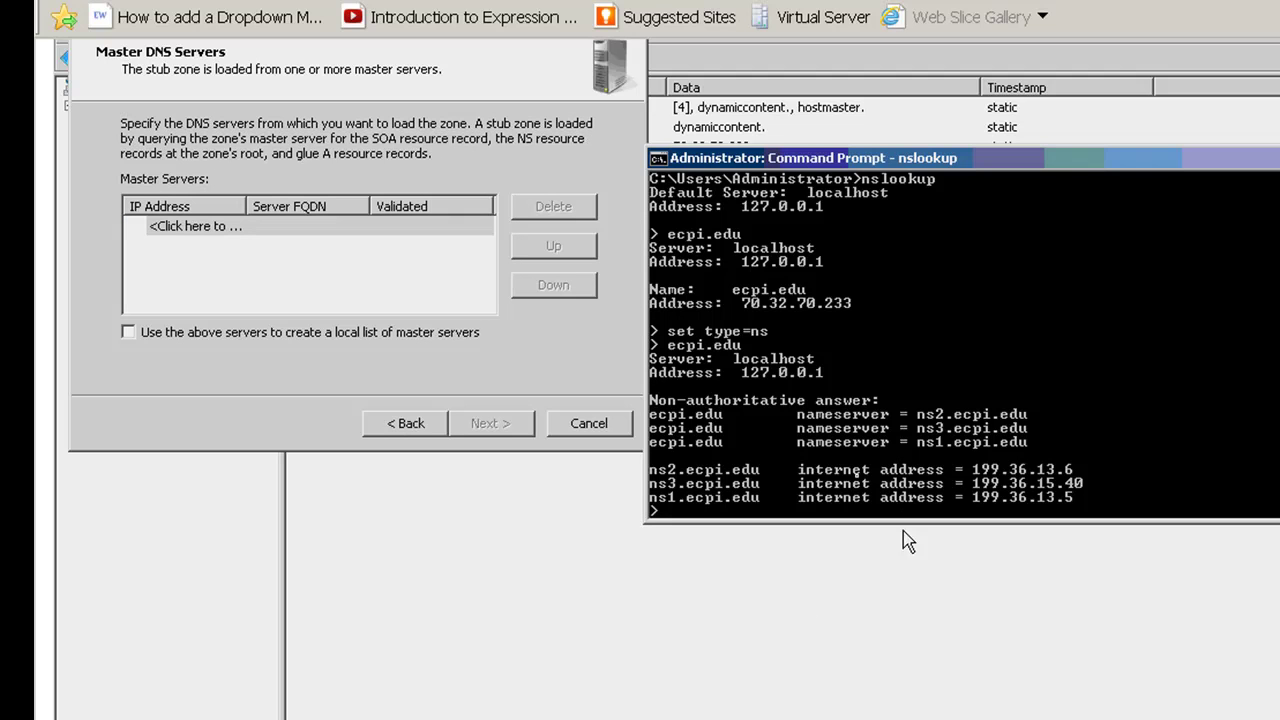
left_click(320, 228)
type("19")
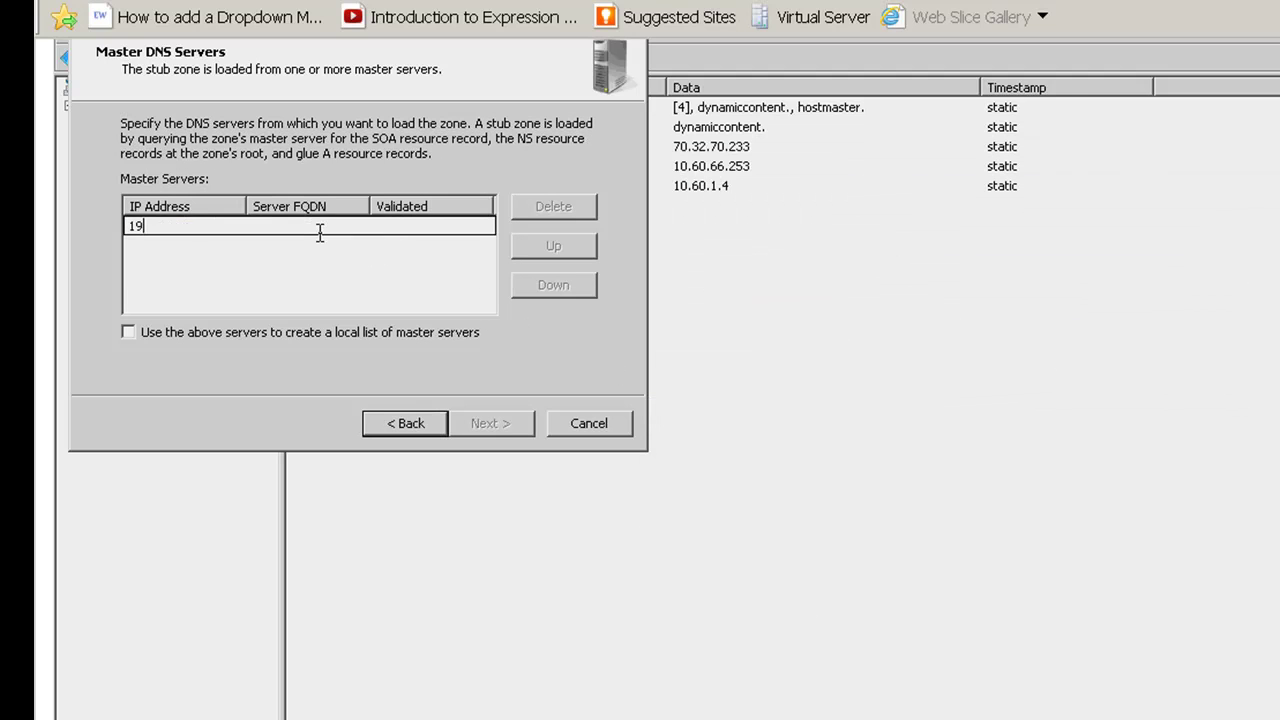
type("9.6")
key("BackSpace")
type("36.13.6")
key("Return")
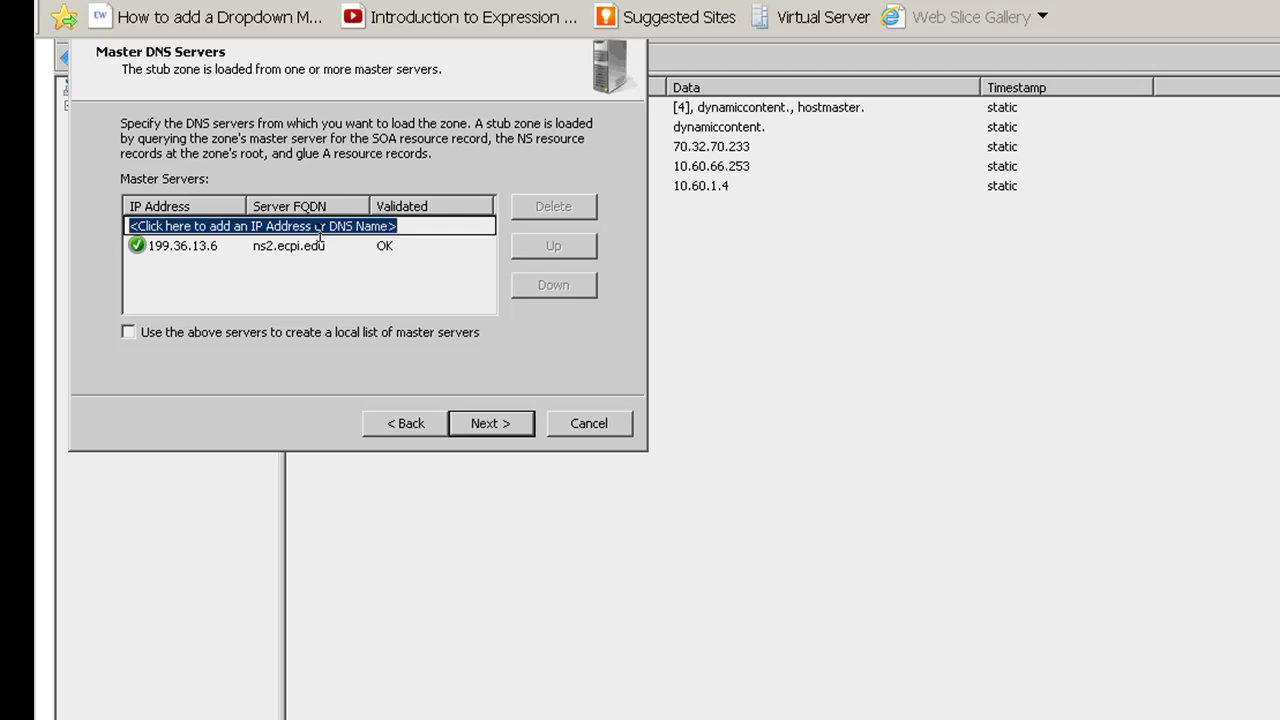
- Finish creating the ecpi.edu stub zone and view its records
left_click(480, 432)
left_click(479, 429)
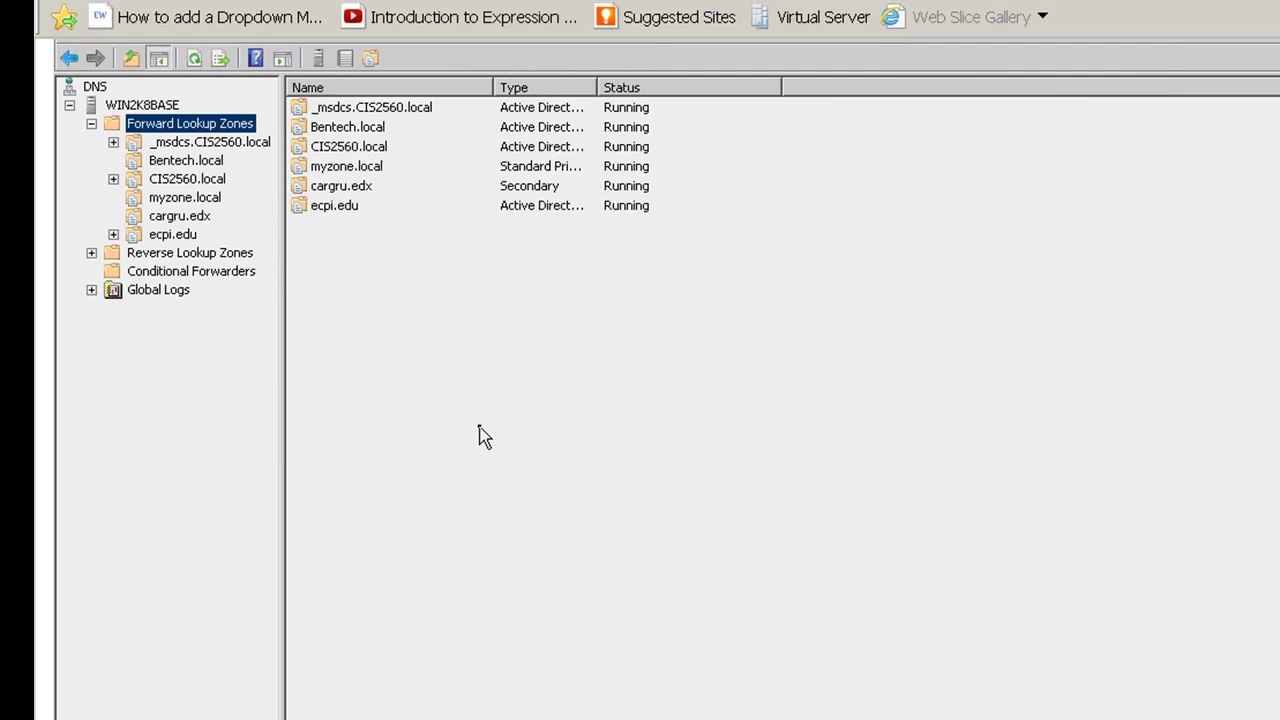
left_click(178, 236)
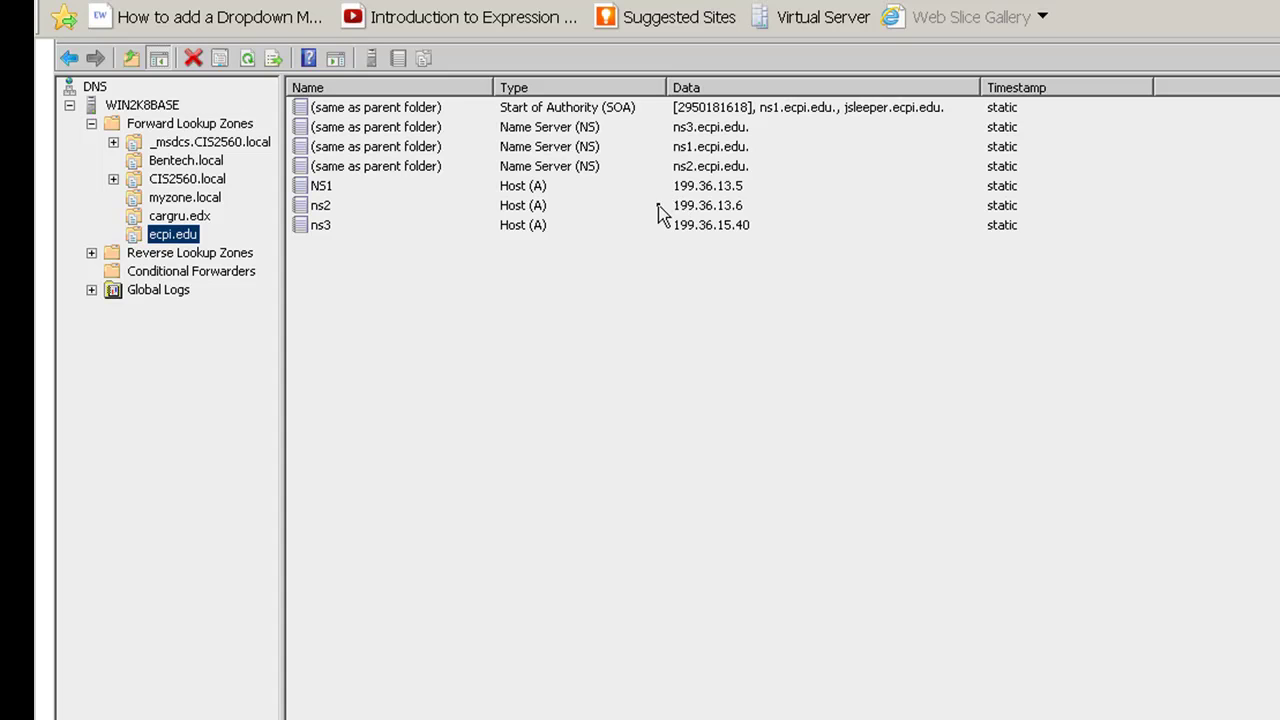
- Switch to Command Prompt, clear the screen and ping roankedc1.roanoke.ecpivab.edu
key("alt+Tab")
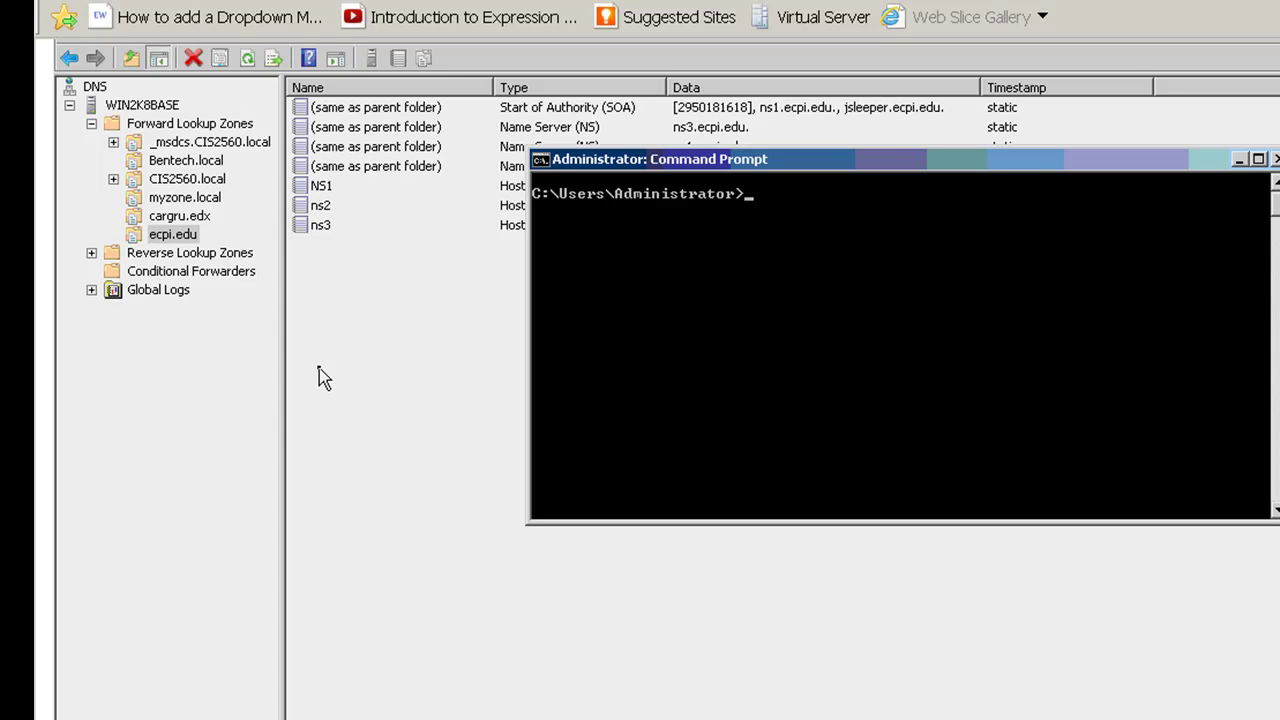
scroll(322, 378, "up", 1)
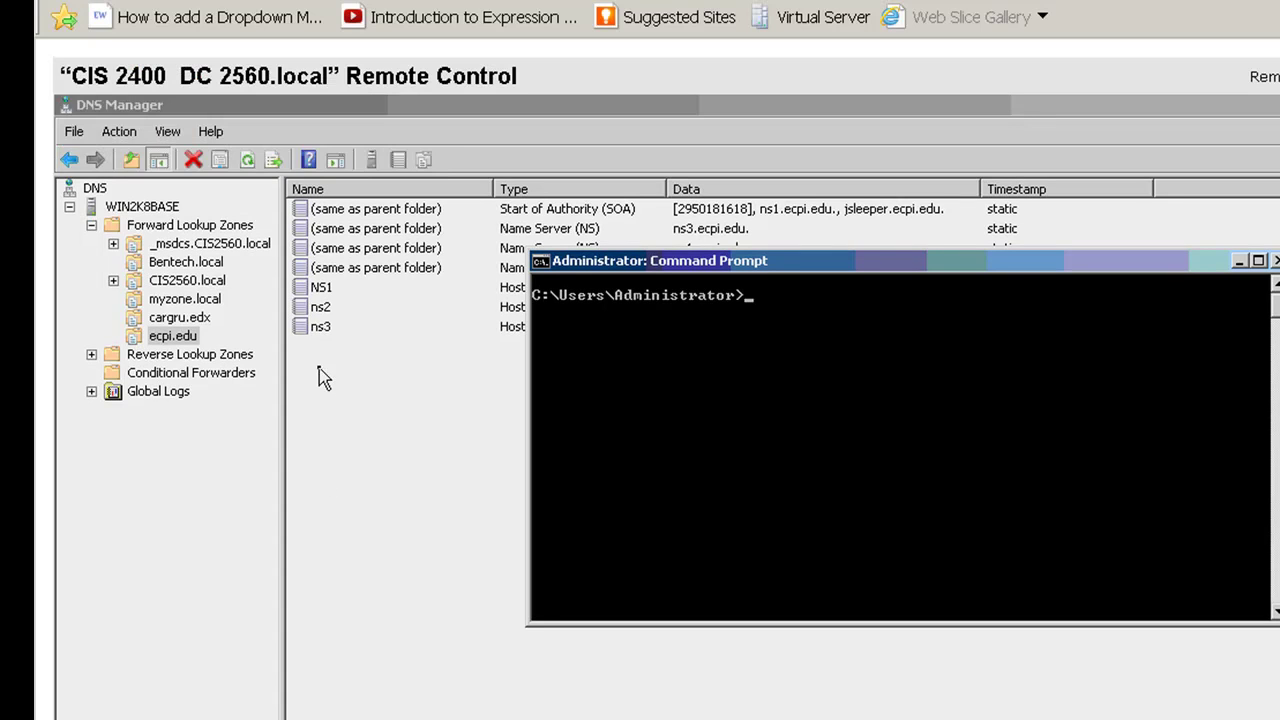
type("cls")
key("Up")
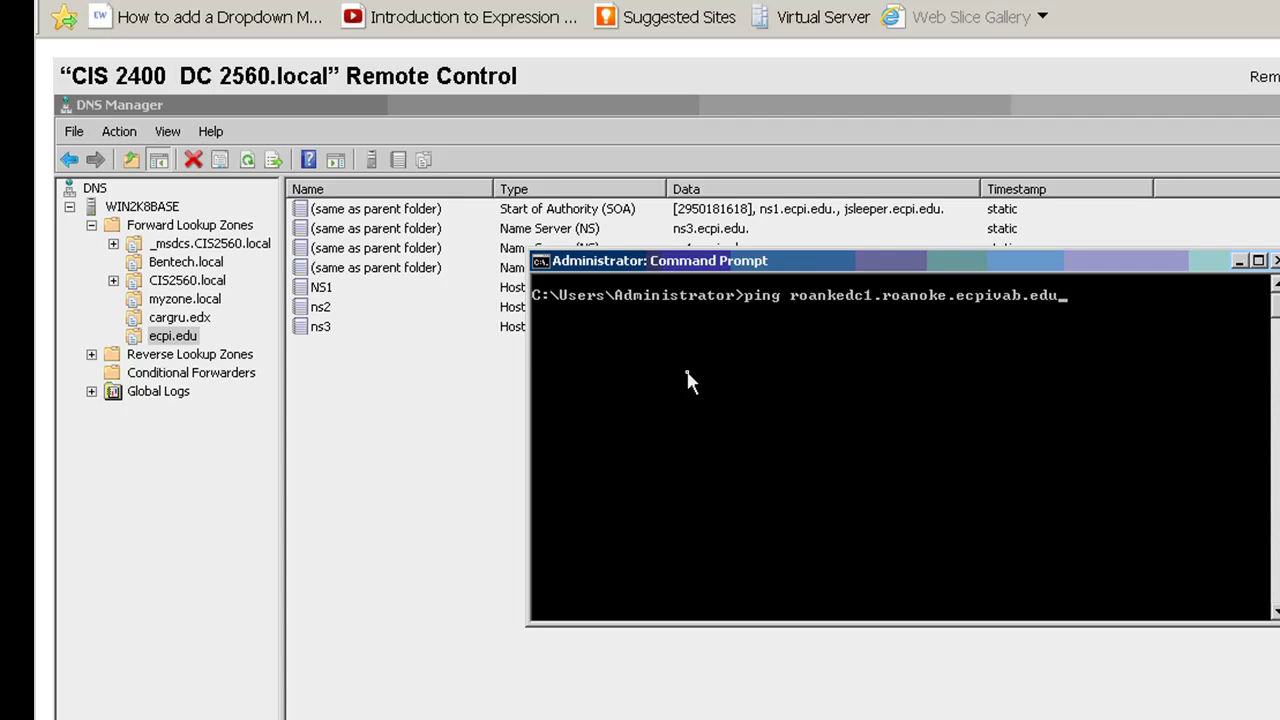
key("Return")
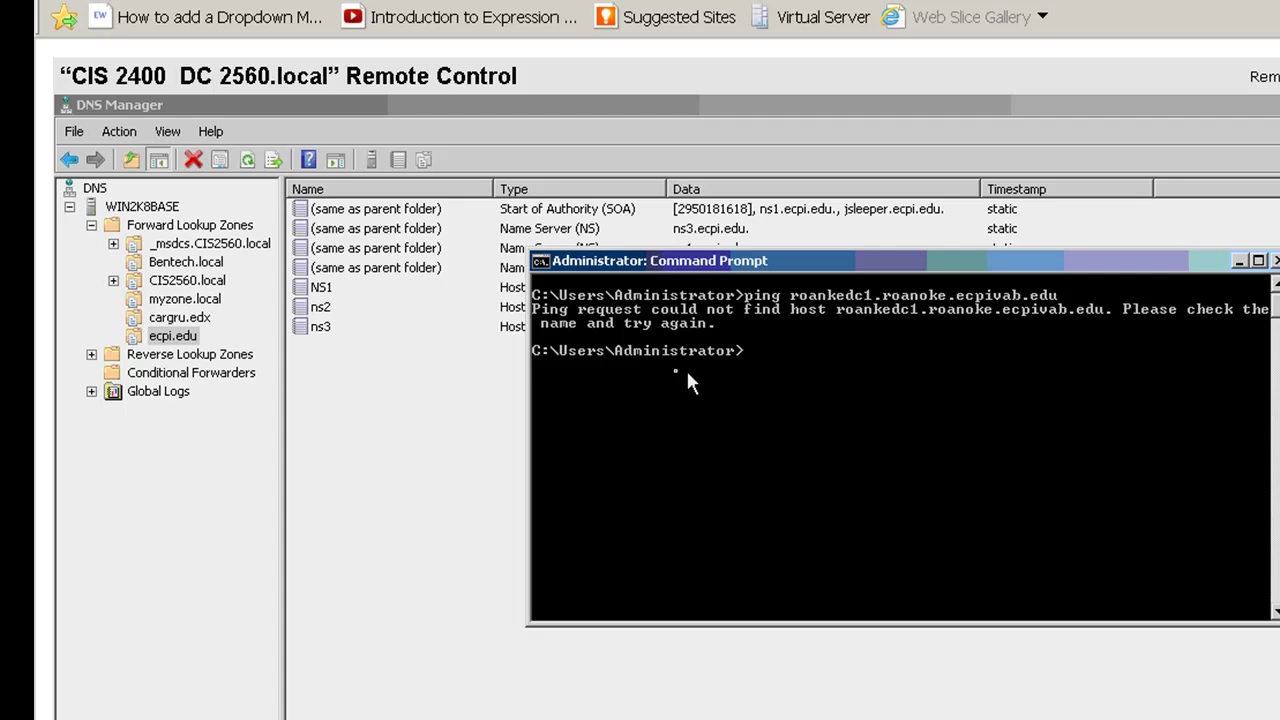
- Try to create a conditional forwarder for the ecpi.edu domain with 10.60.1.4 as master server, then check the Conditional Forwarders list
right_click(191, 376)
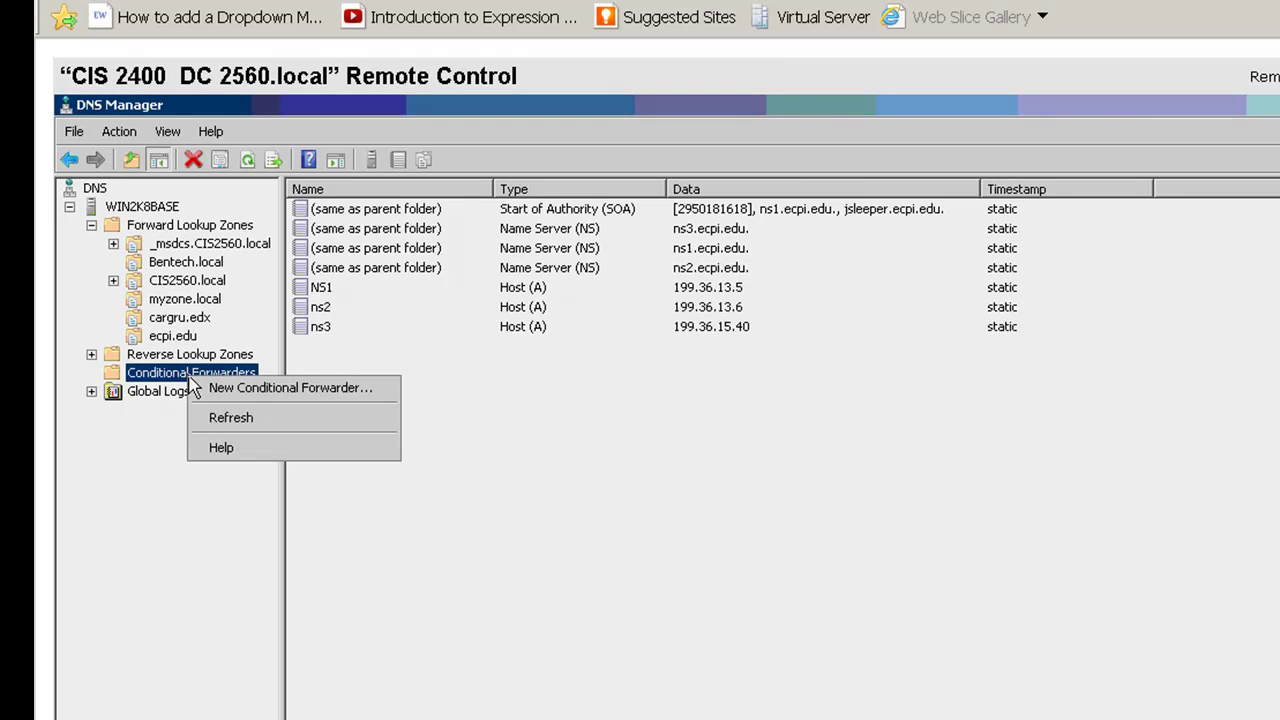
left_click(250, 391)
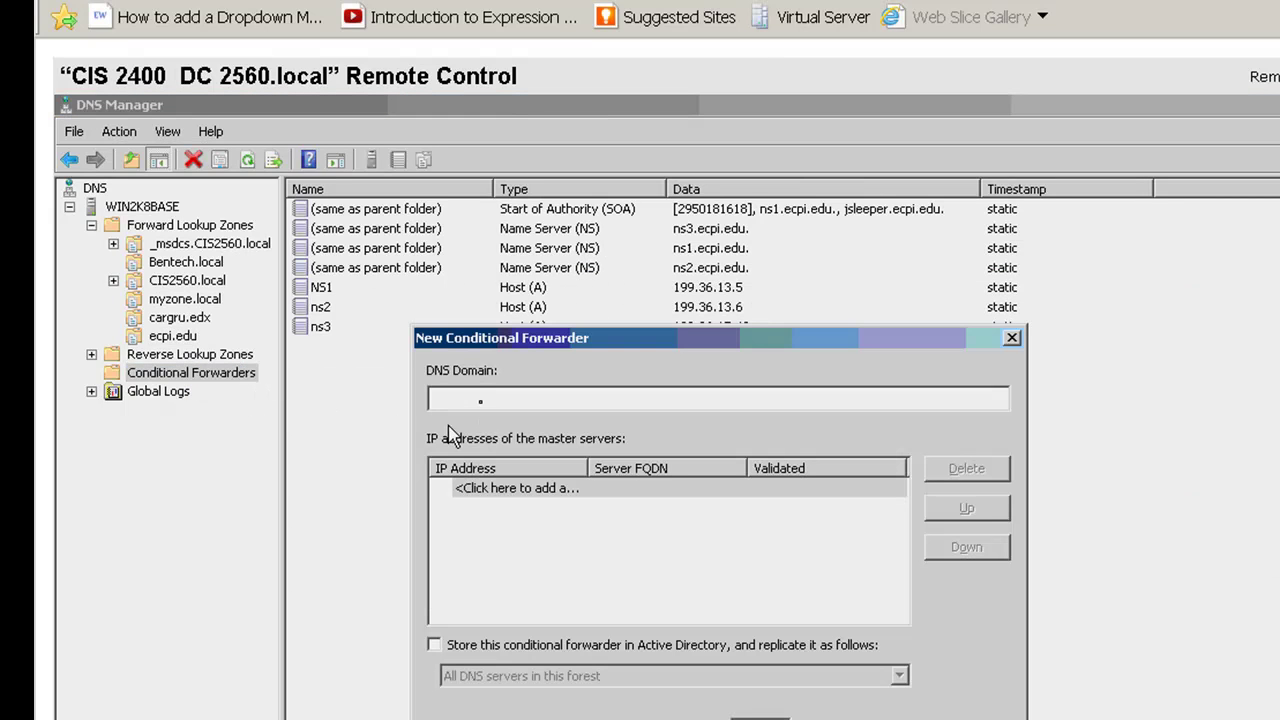
type("ecpi.edu")
left_click(535, 490)
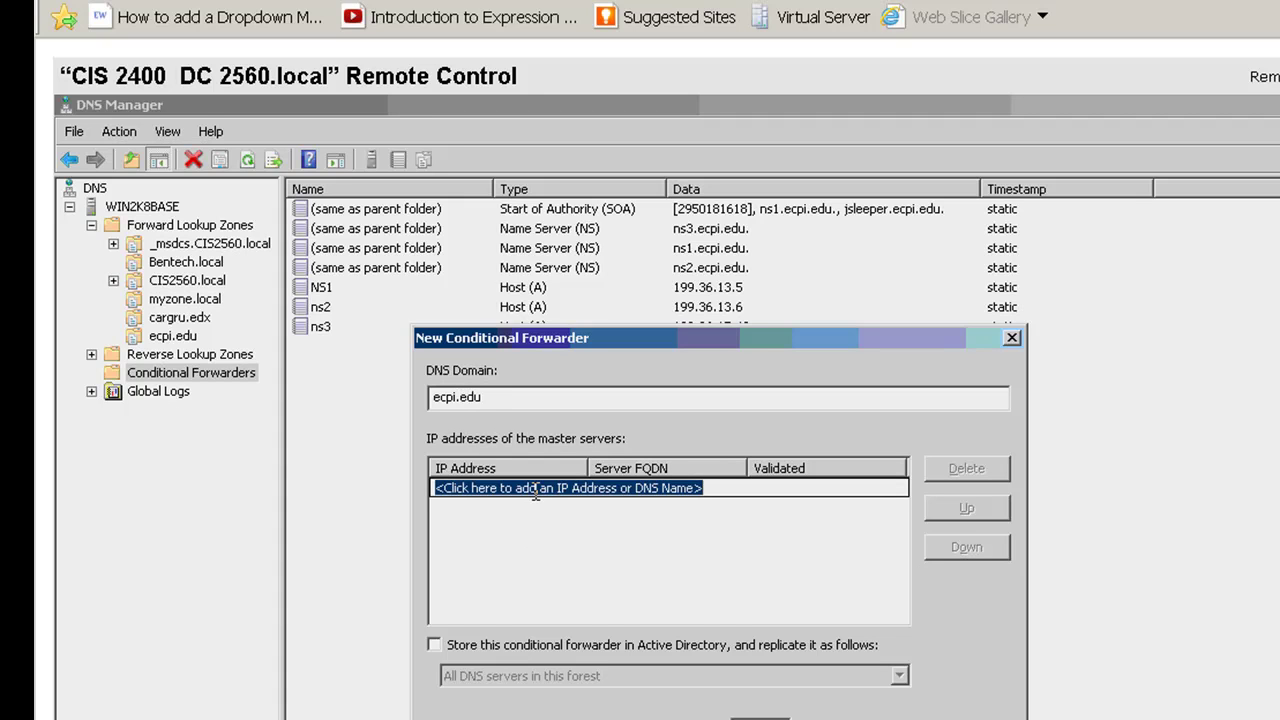
type("10.60.1.4")
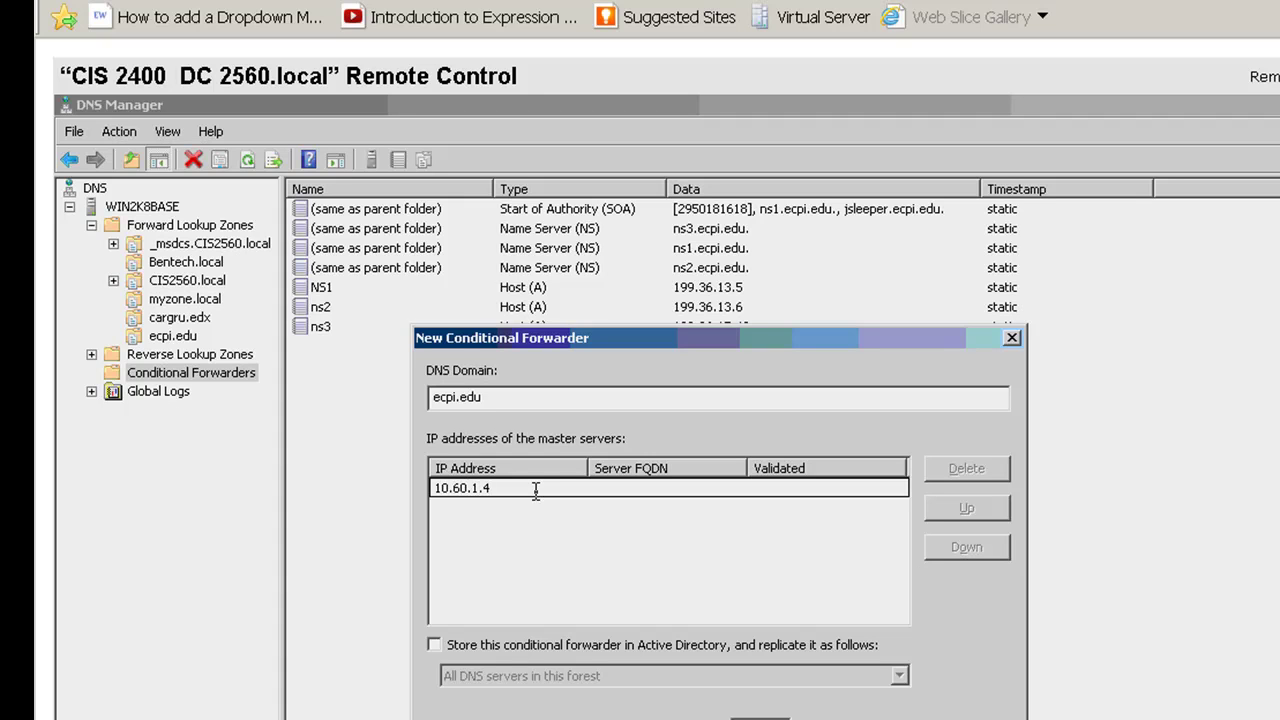
left_click(556, 587)
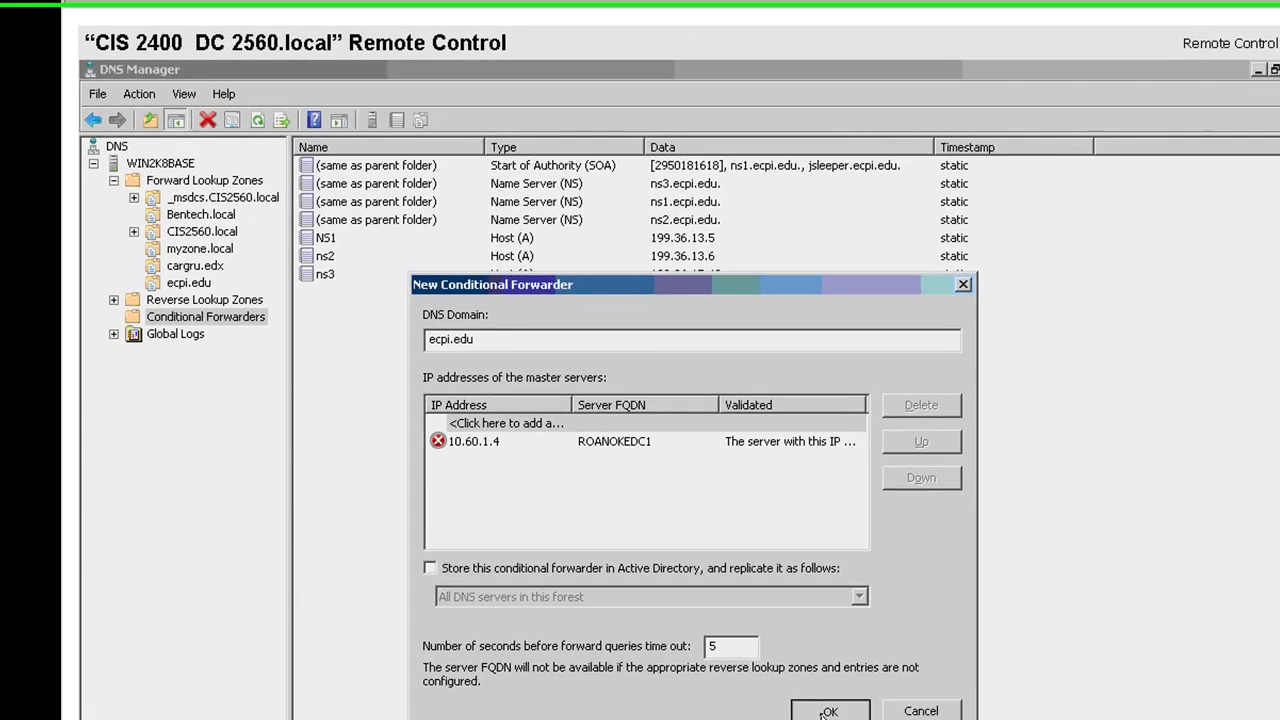
left_click(866, 719)
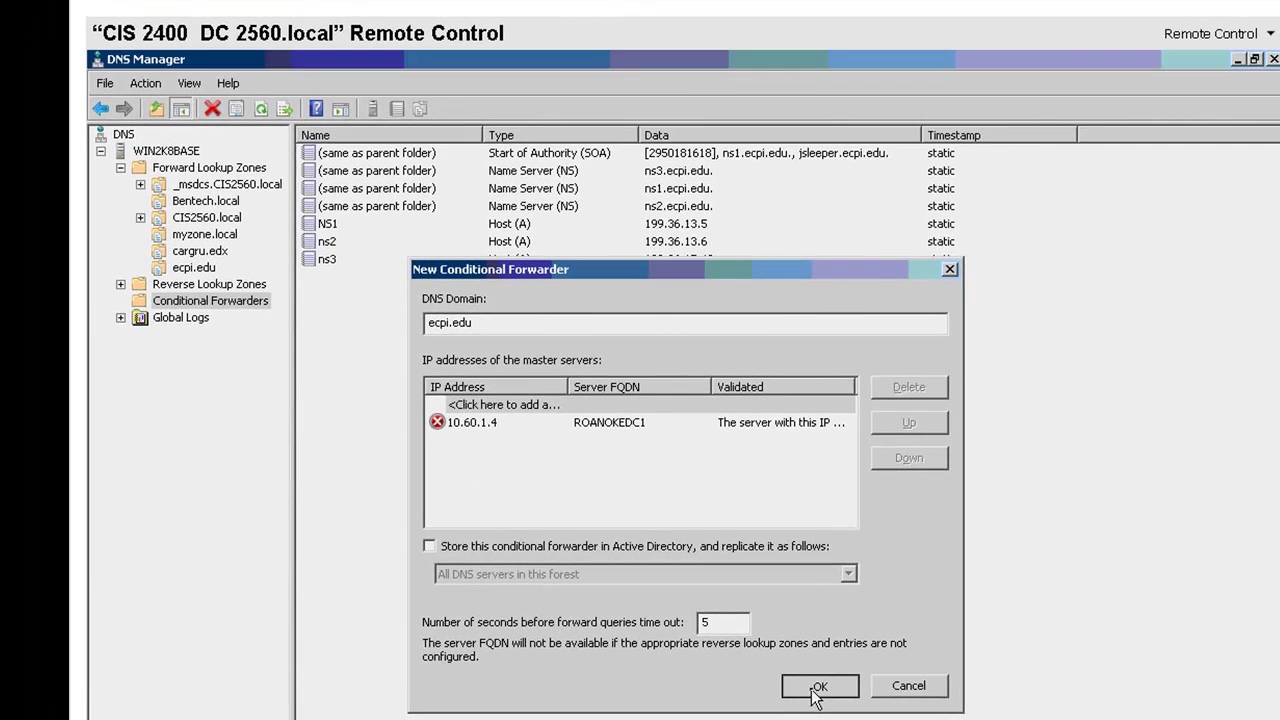
left_click(815, 690)
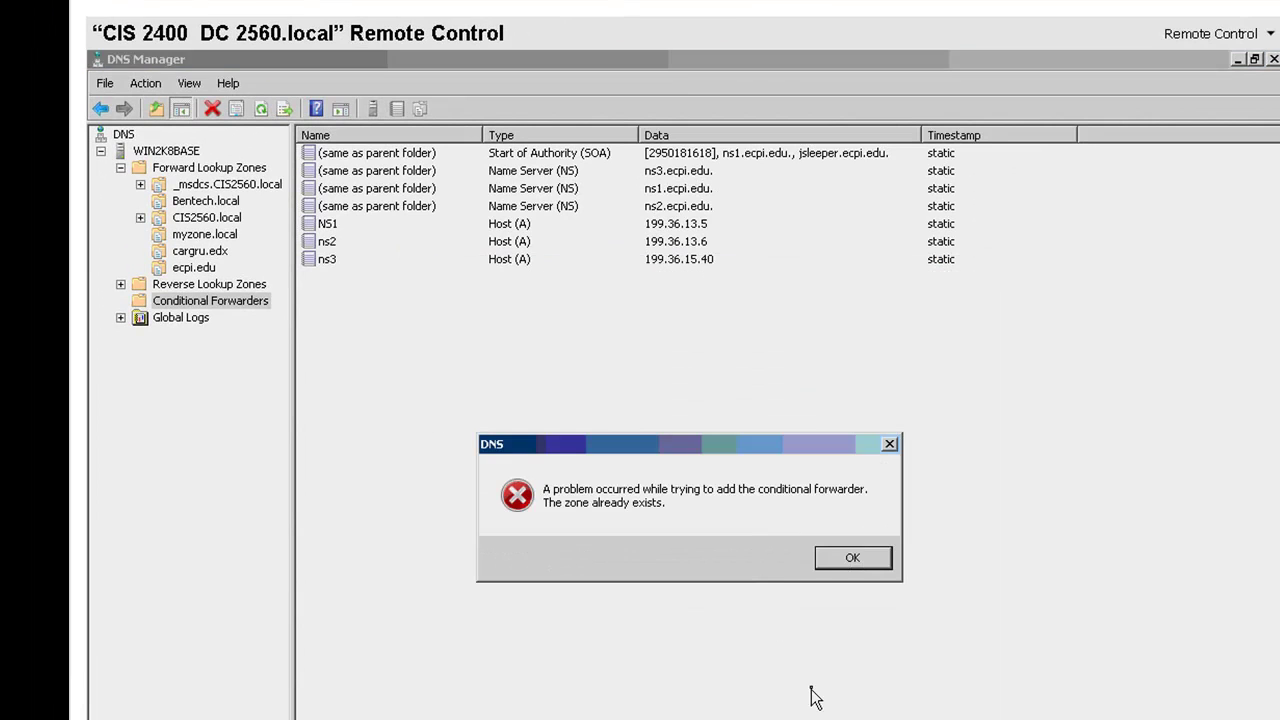
left_click(853, 559)
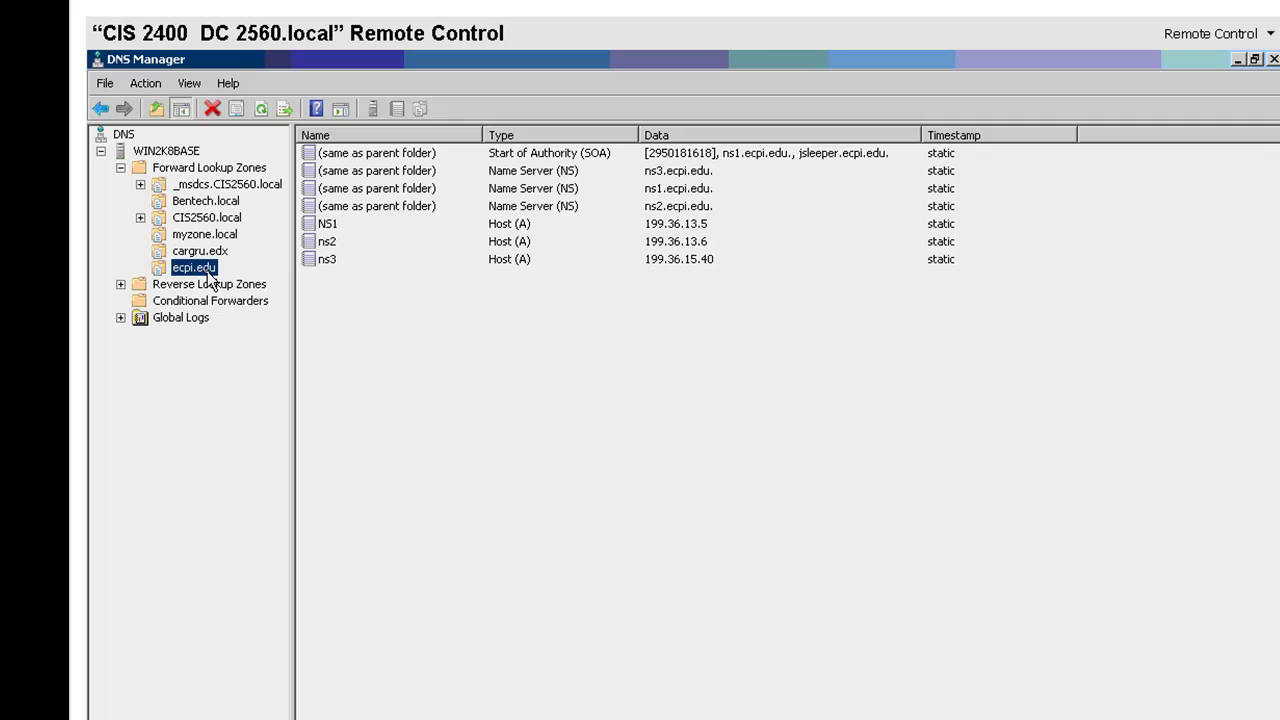
left_click(204, 302)
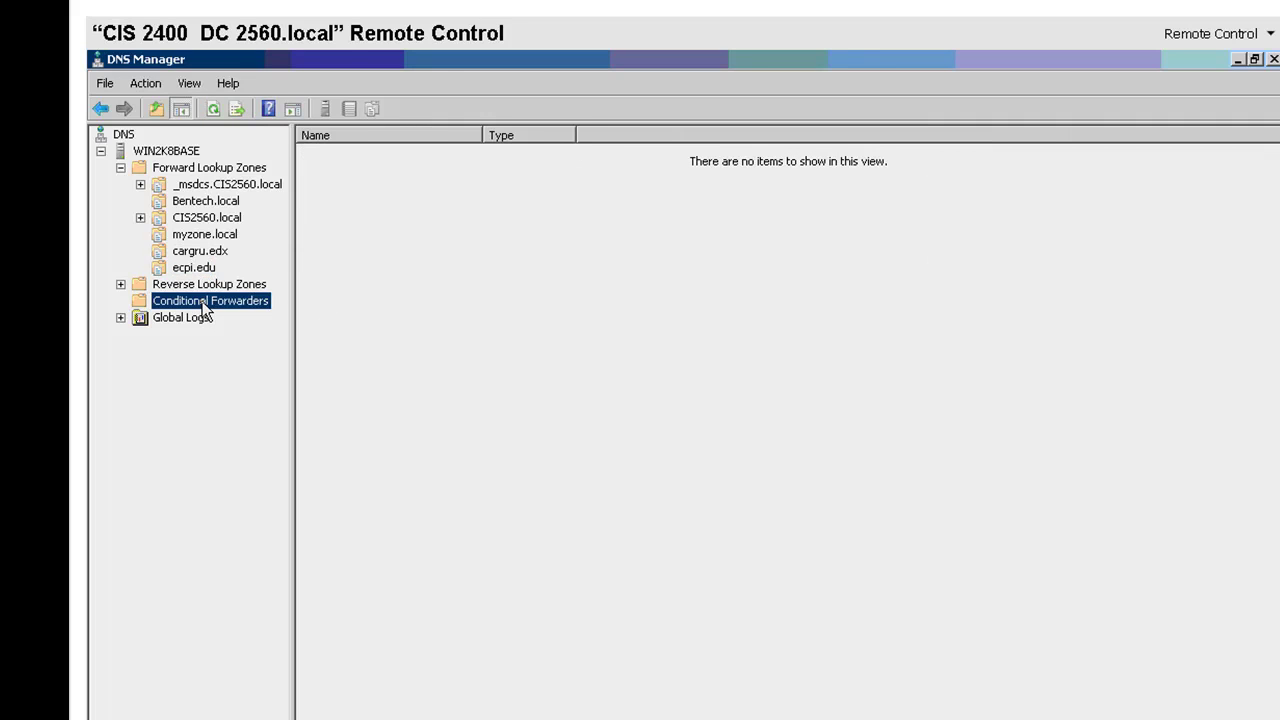
- Delete the ecpi.edu stub zone from both the DNS server and Active Directory
right_click(202, 301)
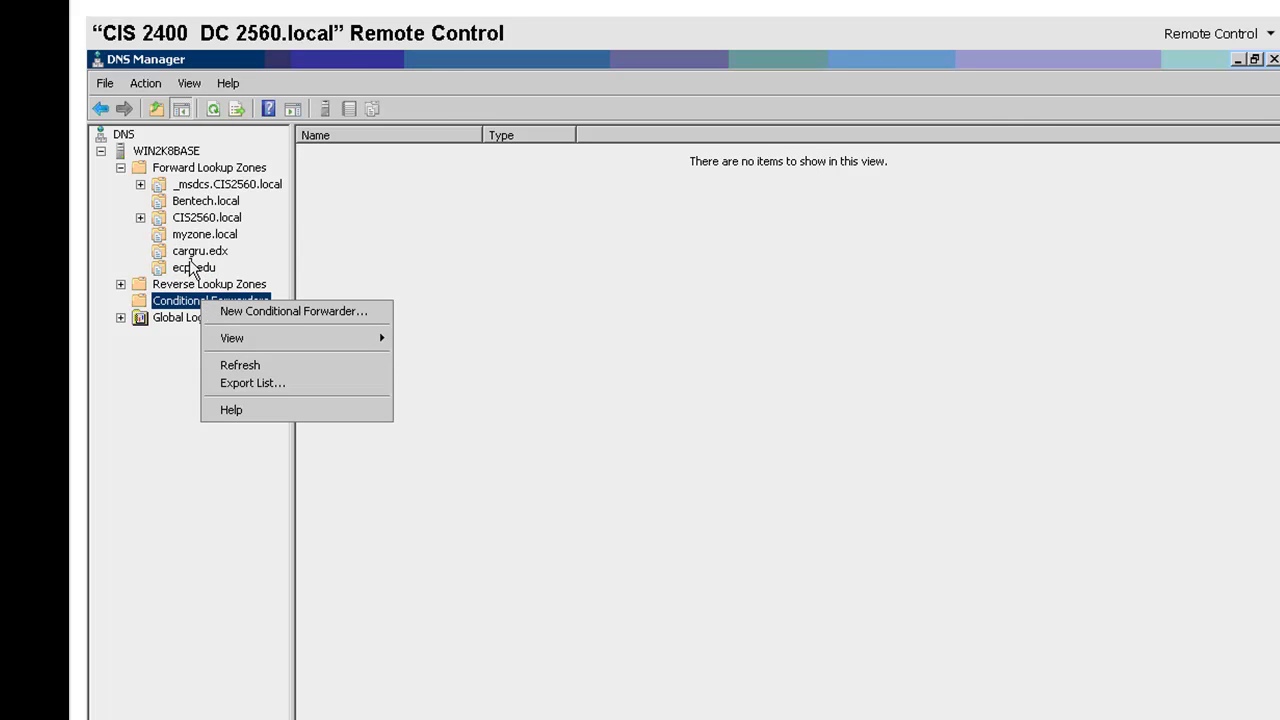
left_click(193, 268)
right_click(193, 270)
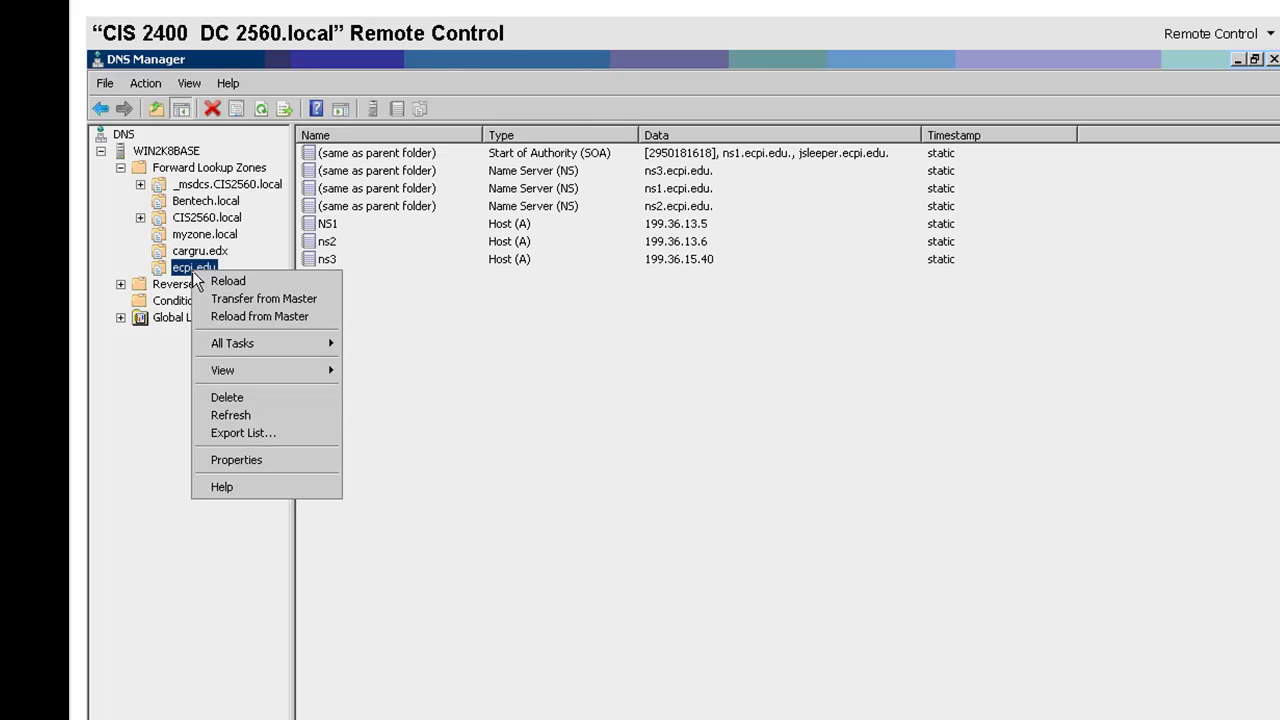
left_click(225, 398)
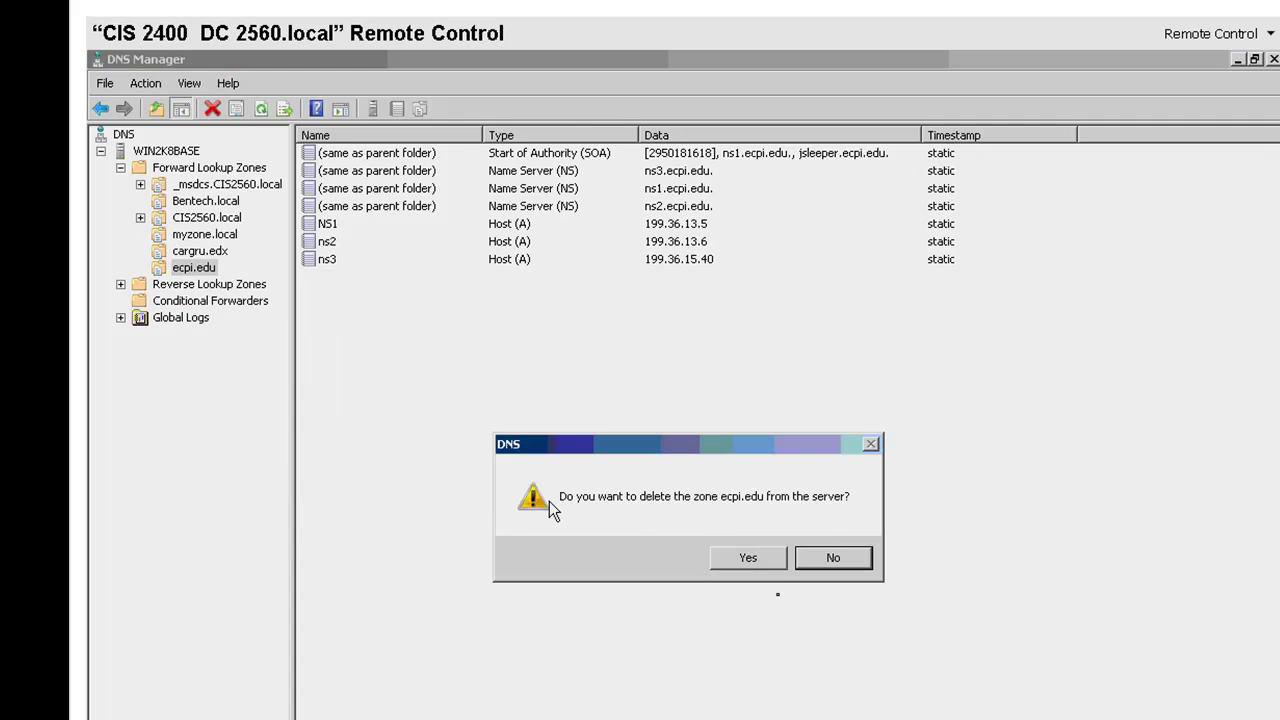
left_click(776, 567)
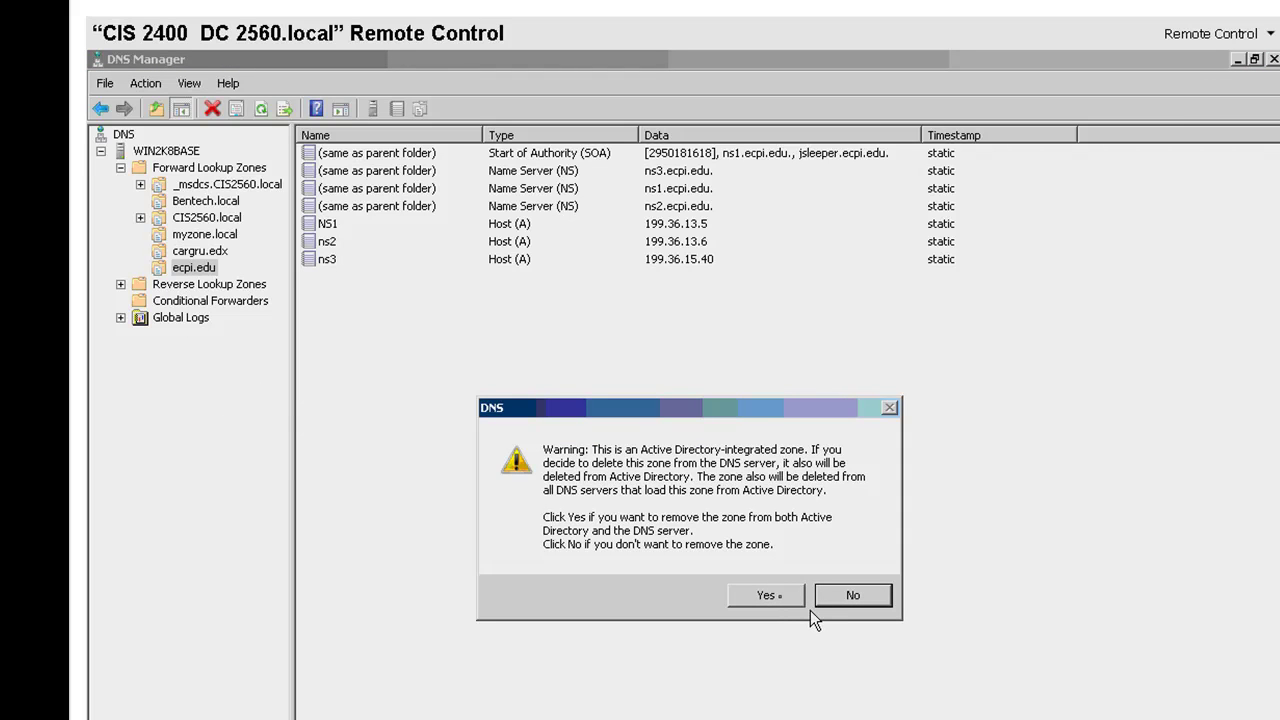
left_click(796, 598)
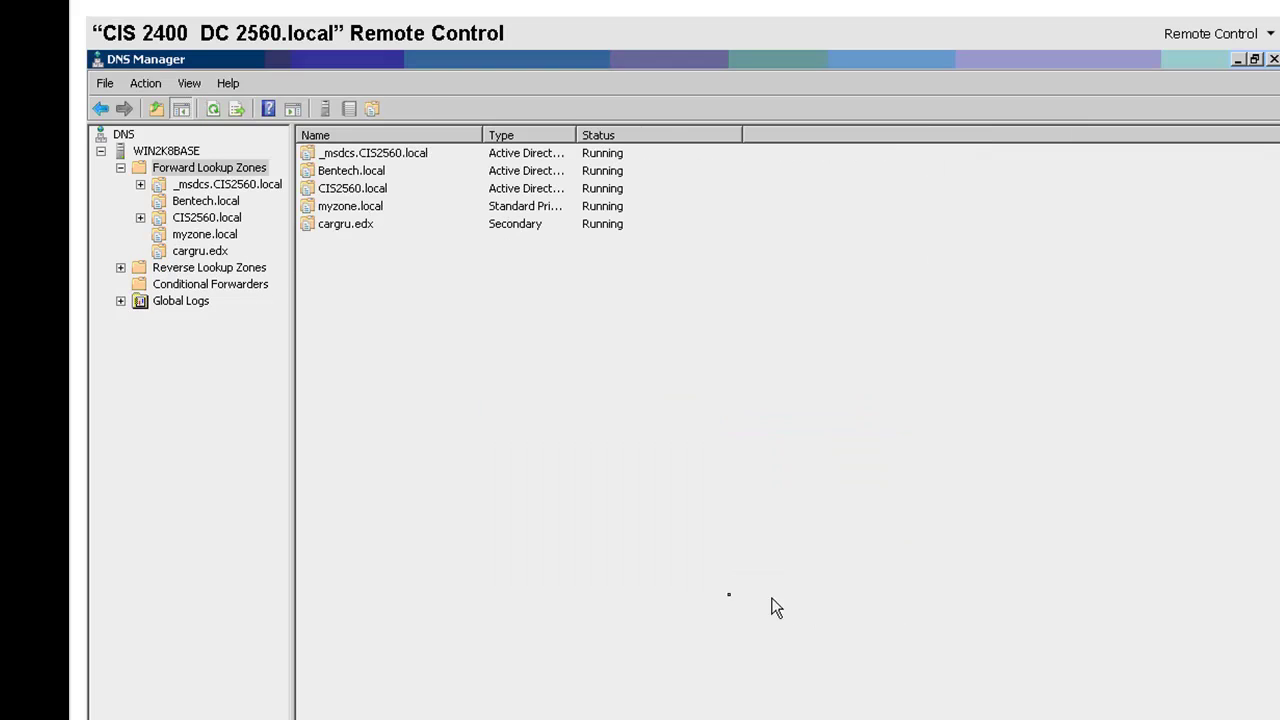
- Create a conditional forwarder for the ecpi.edu domain with 10.60.1.4 as master server and view its entry
right_click(215, 286)
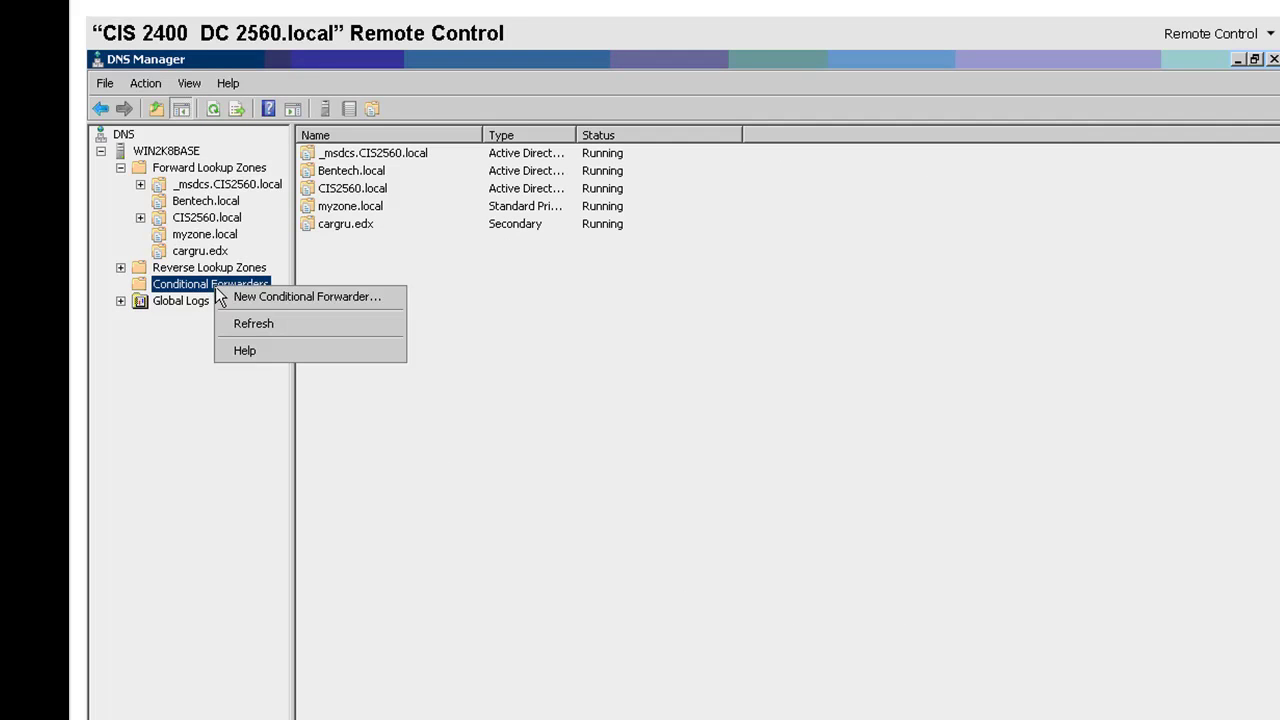
left_click(260, 296)
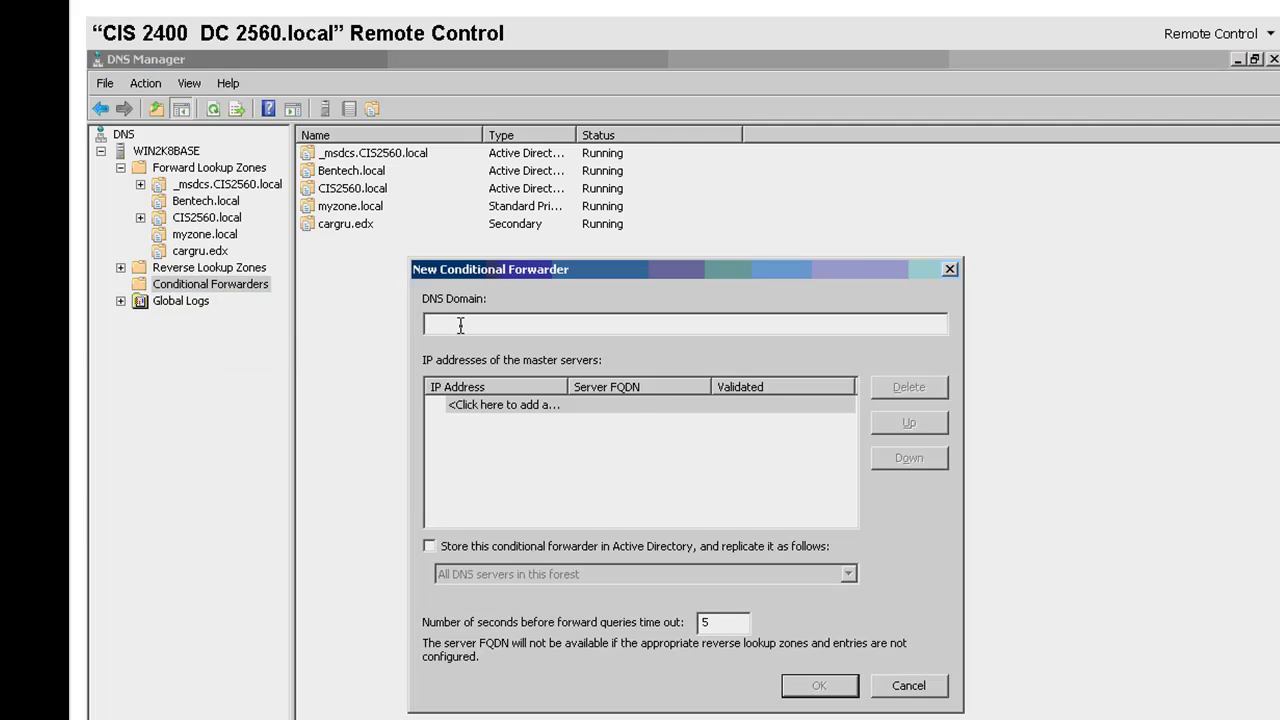
type("ecpi.edu")
key("Tab")
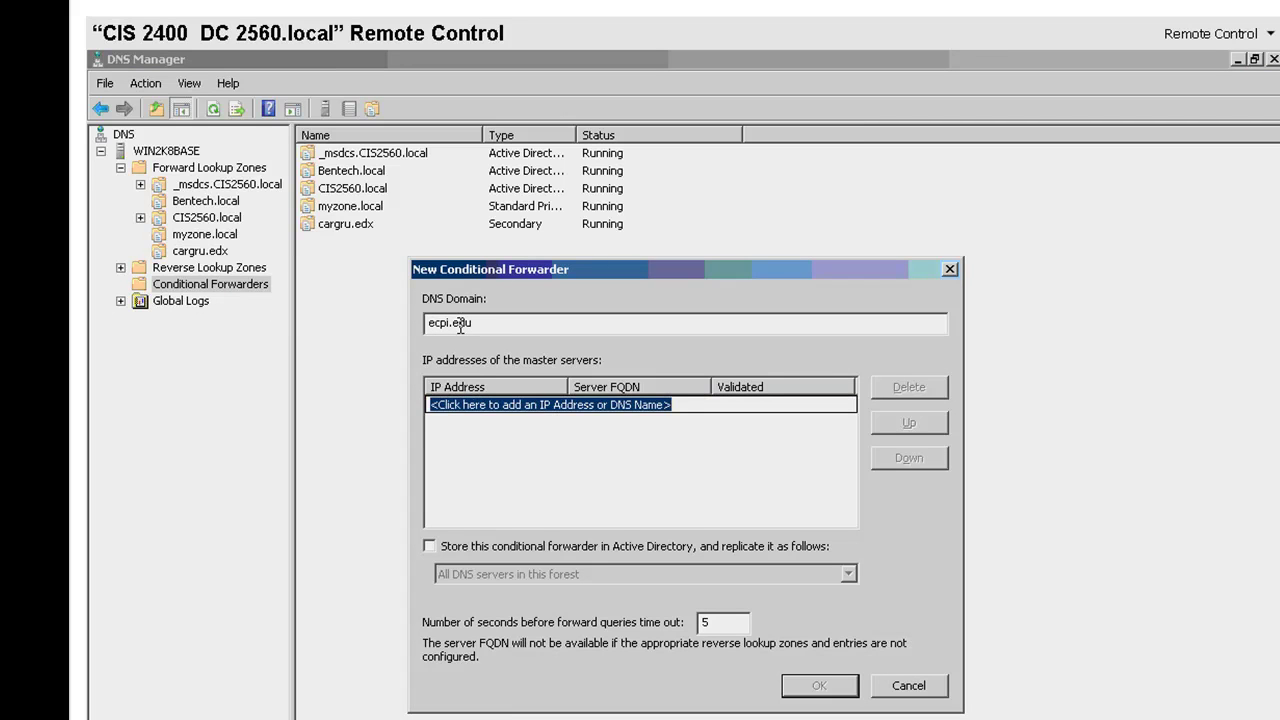
type("10")
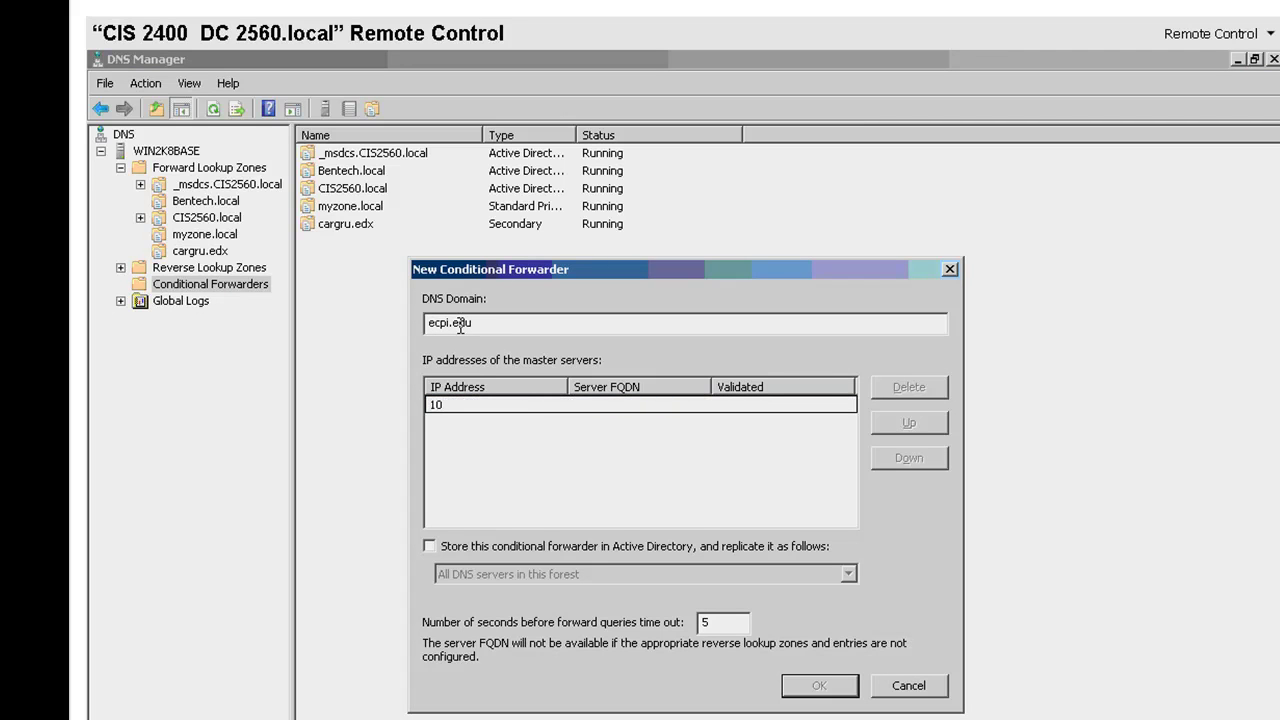
type(".60.1.4")
key("Return")
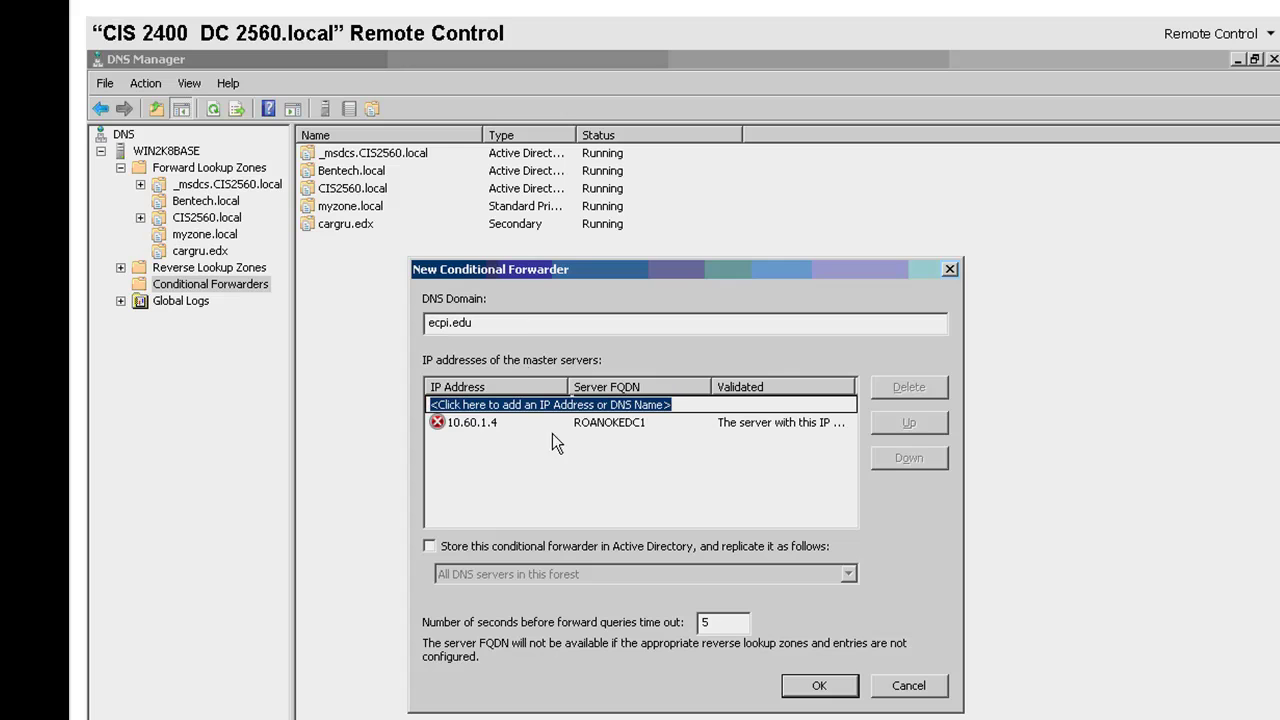
left_click(800, 688)
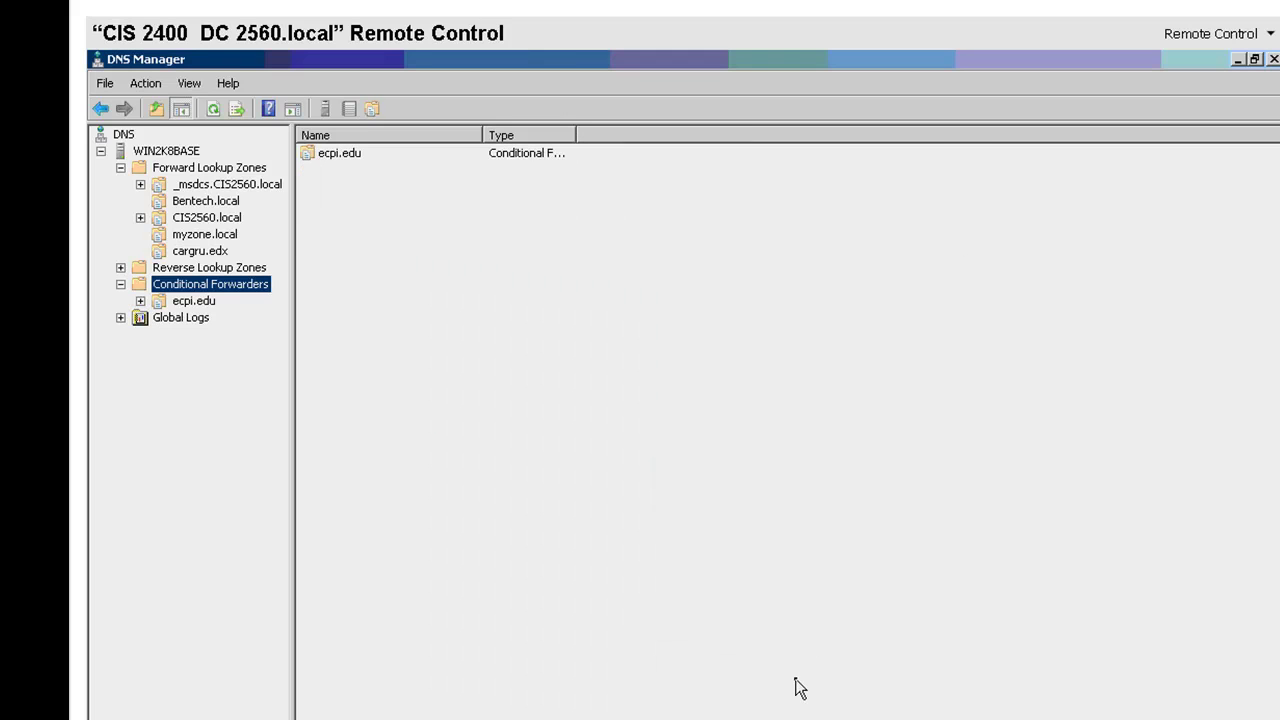
left_click(197, 302)
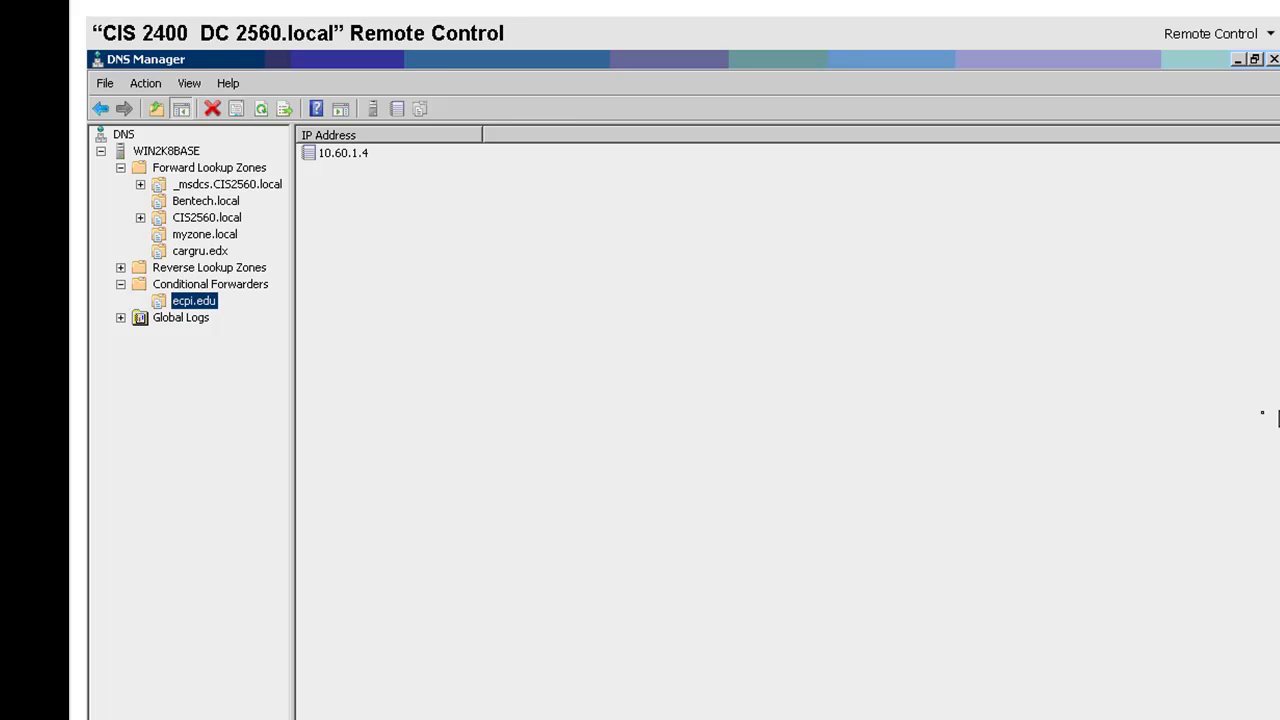
- Switch to Command Prompt and ping roankedc1.roanoke.ecpivab.edu, trying to flush the DNS cache between two attempts
left_click(1221, 410)
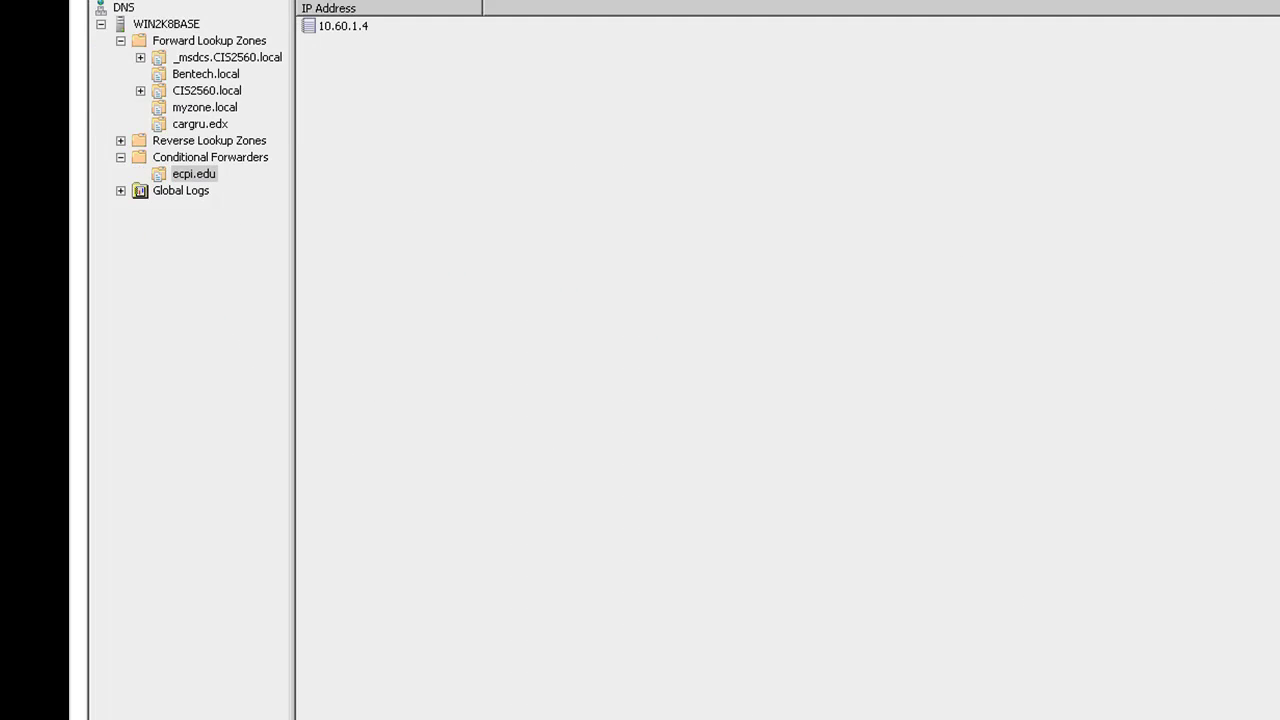
key("alt+Tab")
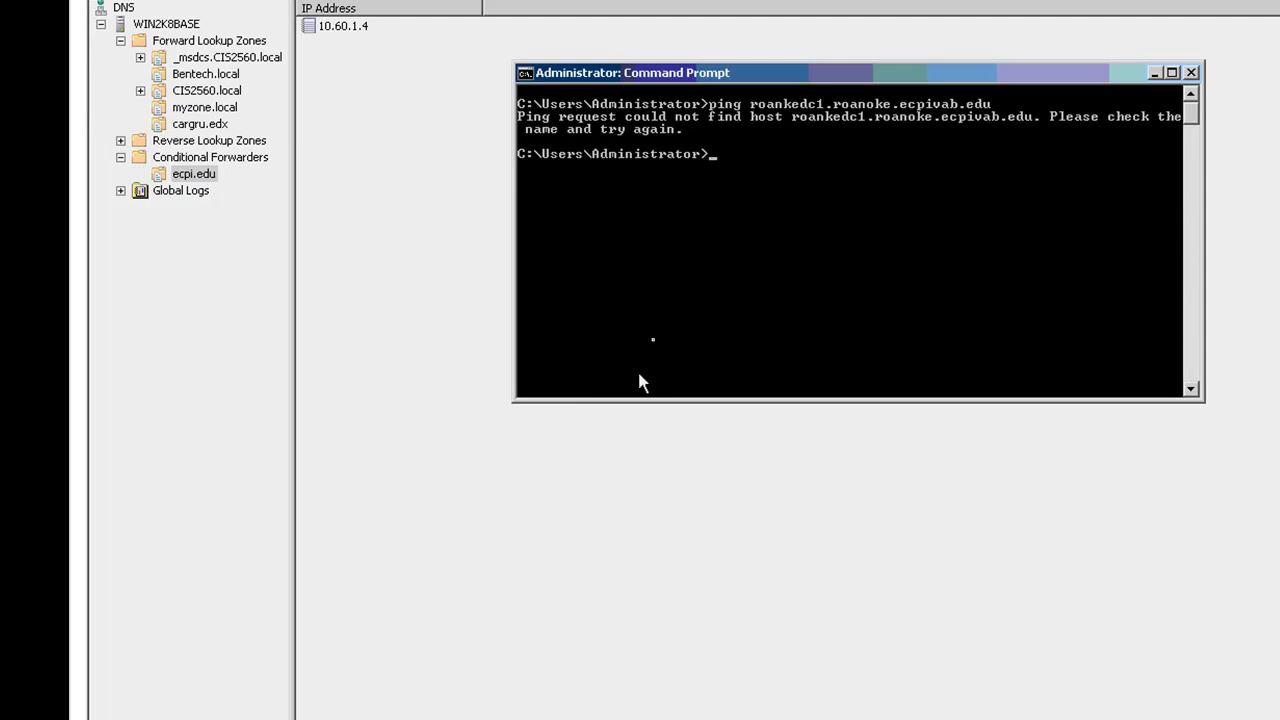
key("Up")
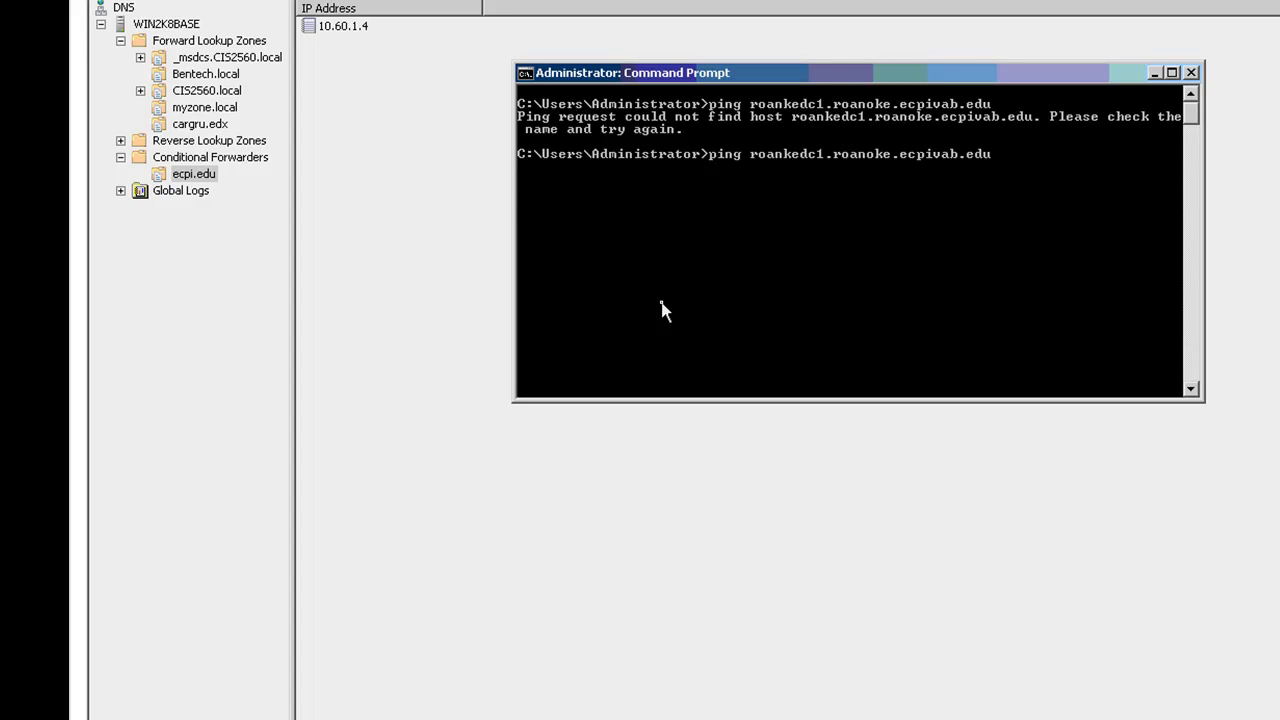
key("Return")
type("i")
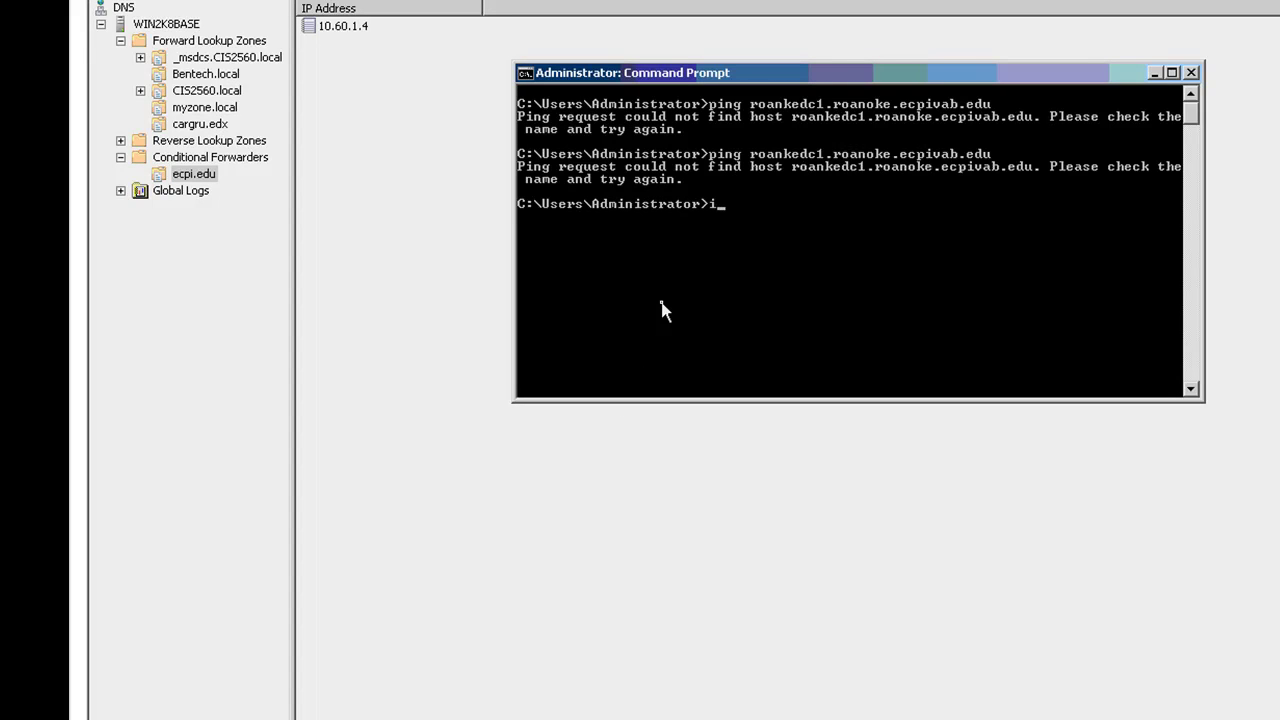
type("pconfgi /flushdns")
key("Return")
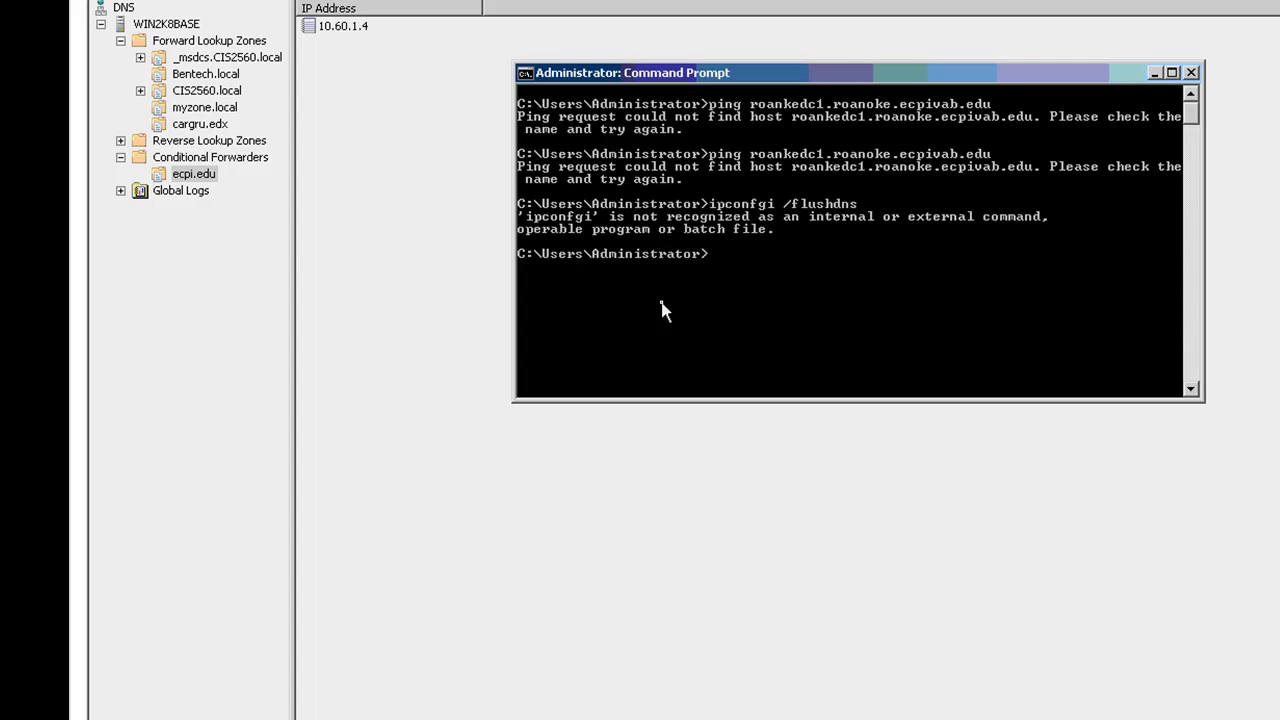
key("Up")
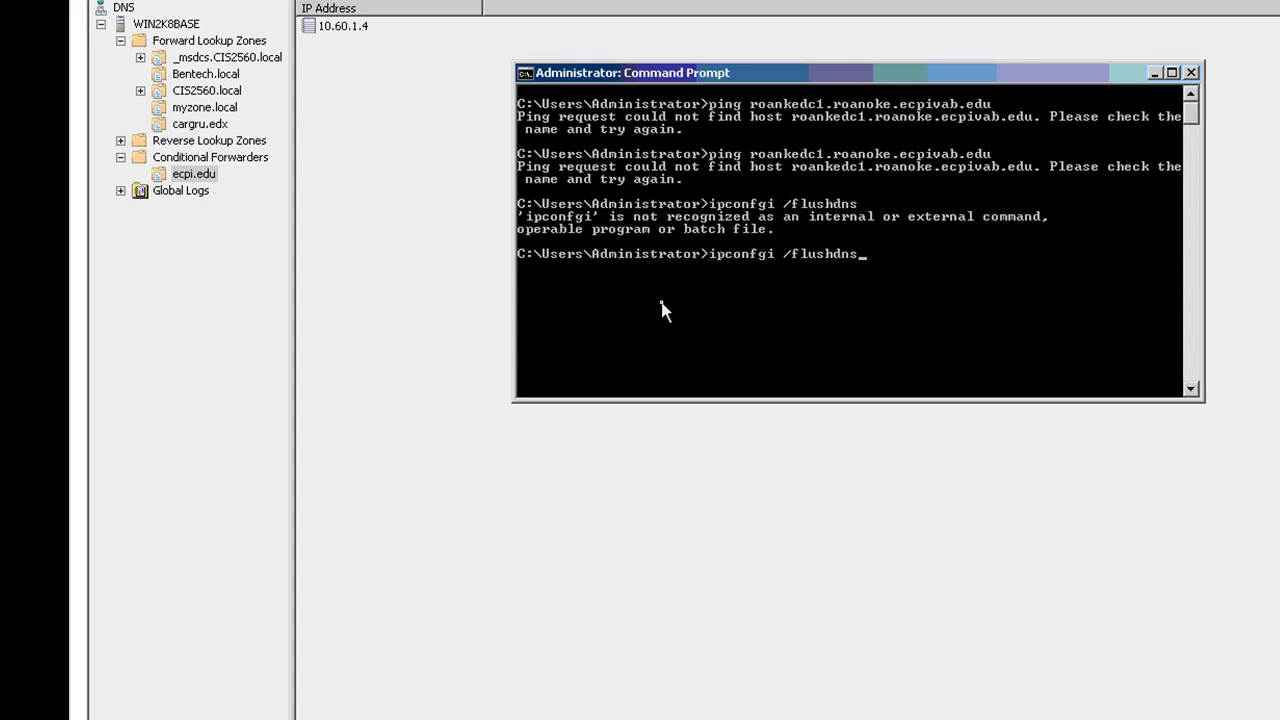
key("Up")
key("Return")
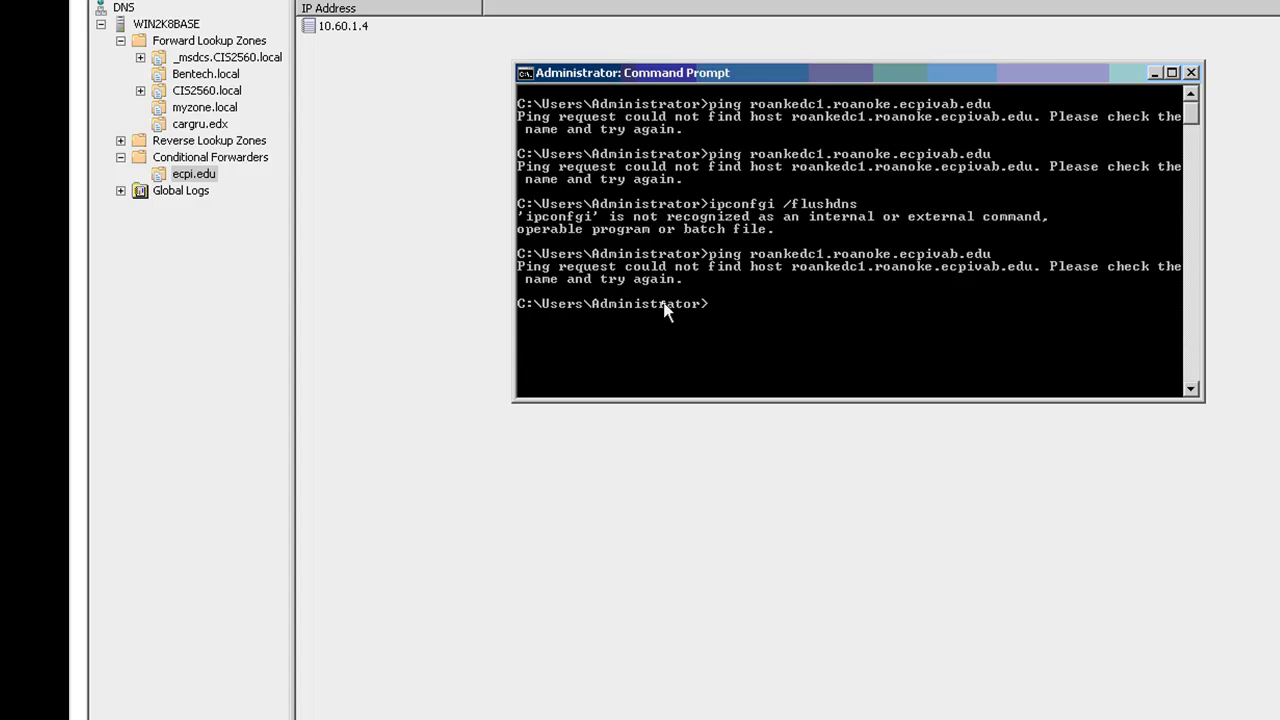
- Flush the DNS resolver cache with ipconfig /flushdns and ping roanokedc1.roanoke.ecpivab.edu
type("ipconfig /flusdns")
key("Return")
key("Up")
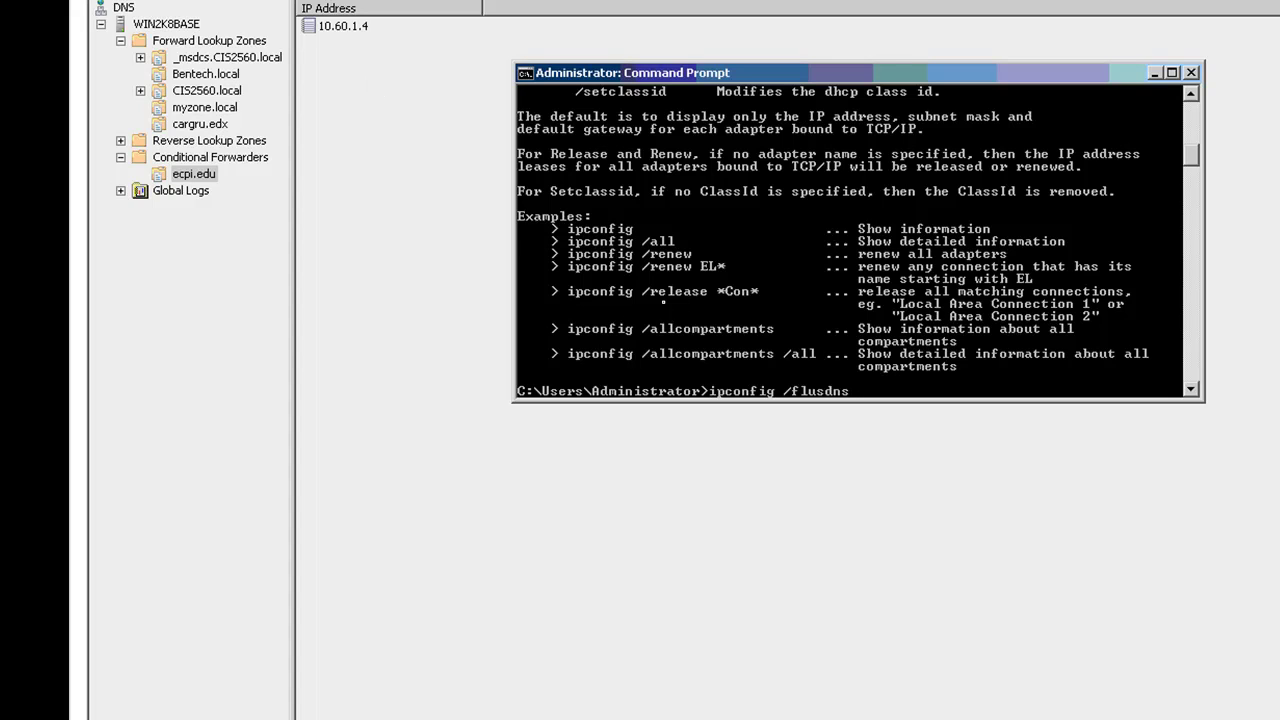
type("h")
key("Return")
type("ping roanokedc1.roanoke.ecpivab.edu")
key("Return")
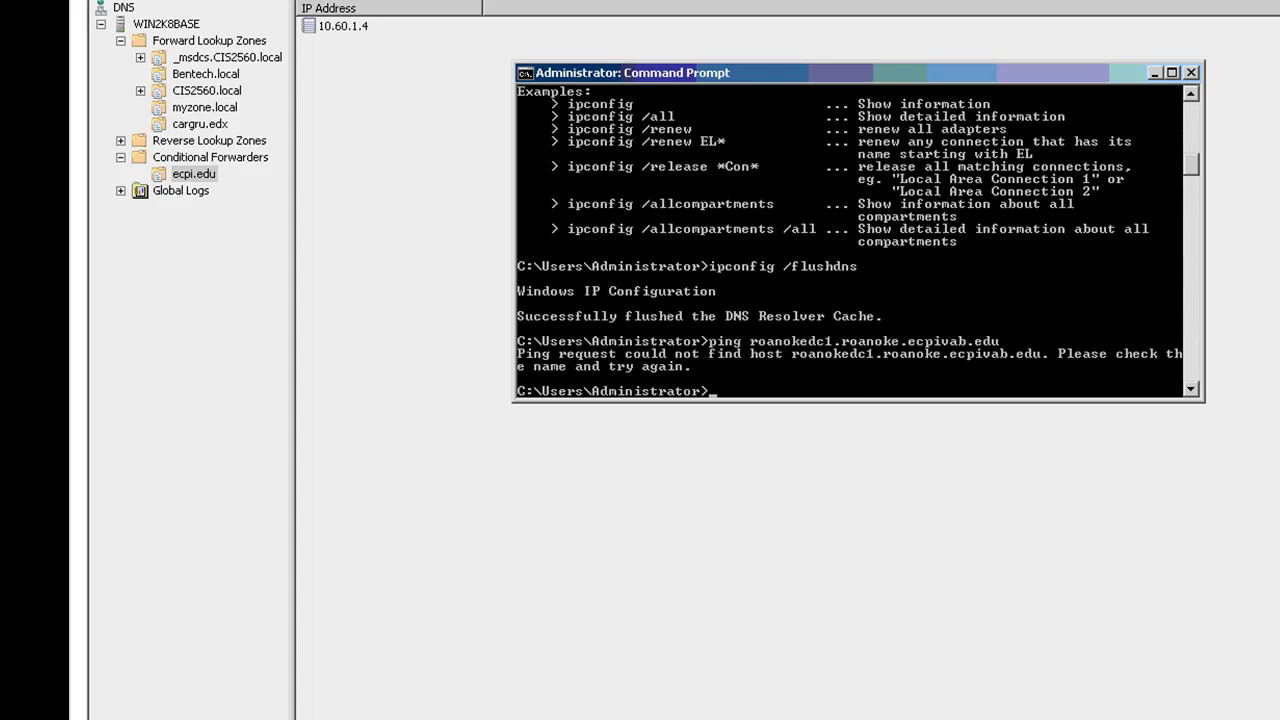
- In DNS Manager, create a conditional forwarder for the ecpivab.edu domain with 10.60.1.4 as master server
right_click(211, 160)
left_click(245, 174)
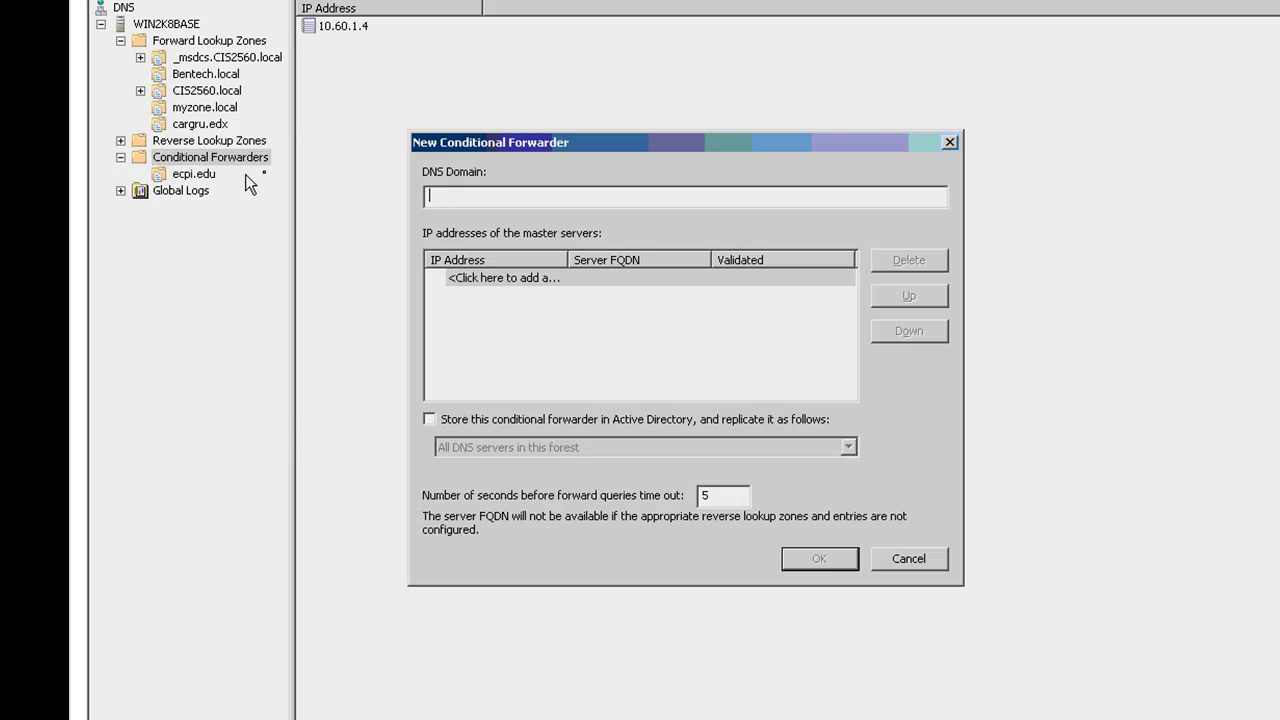
type("ecpivab.edu")
key("Tab")
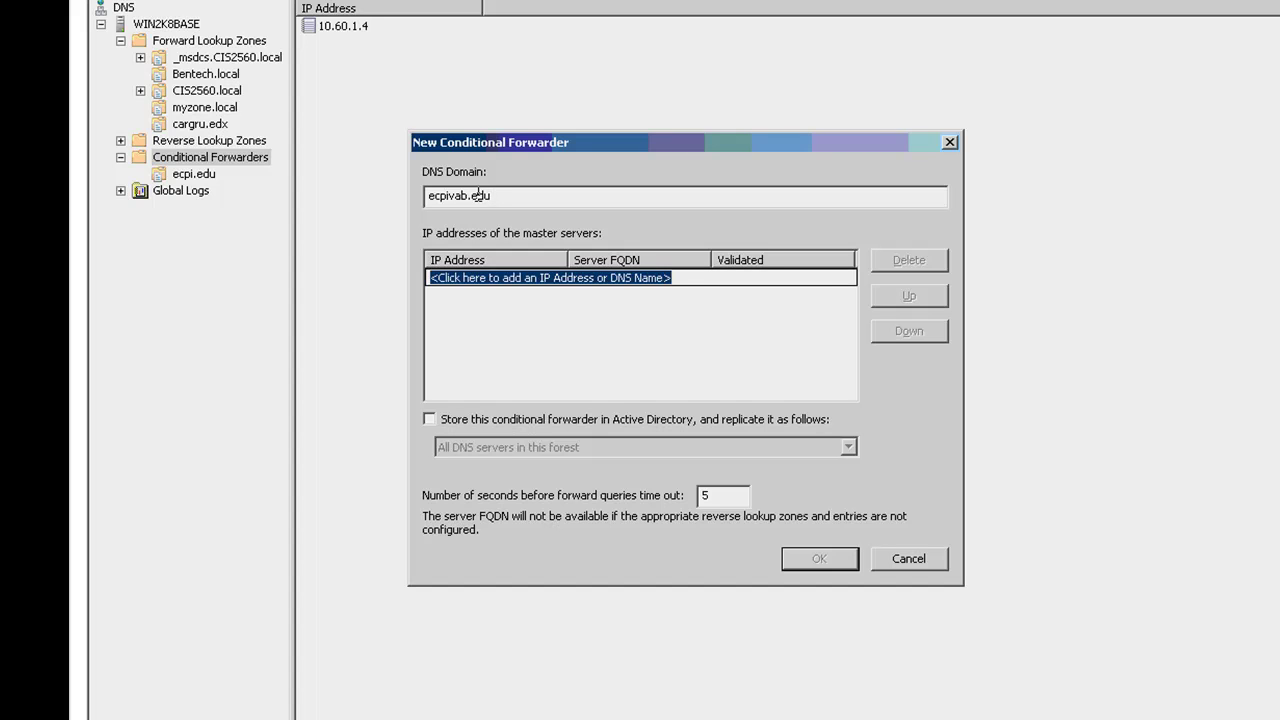
type("10.60.1.4")
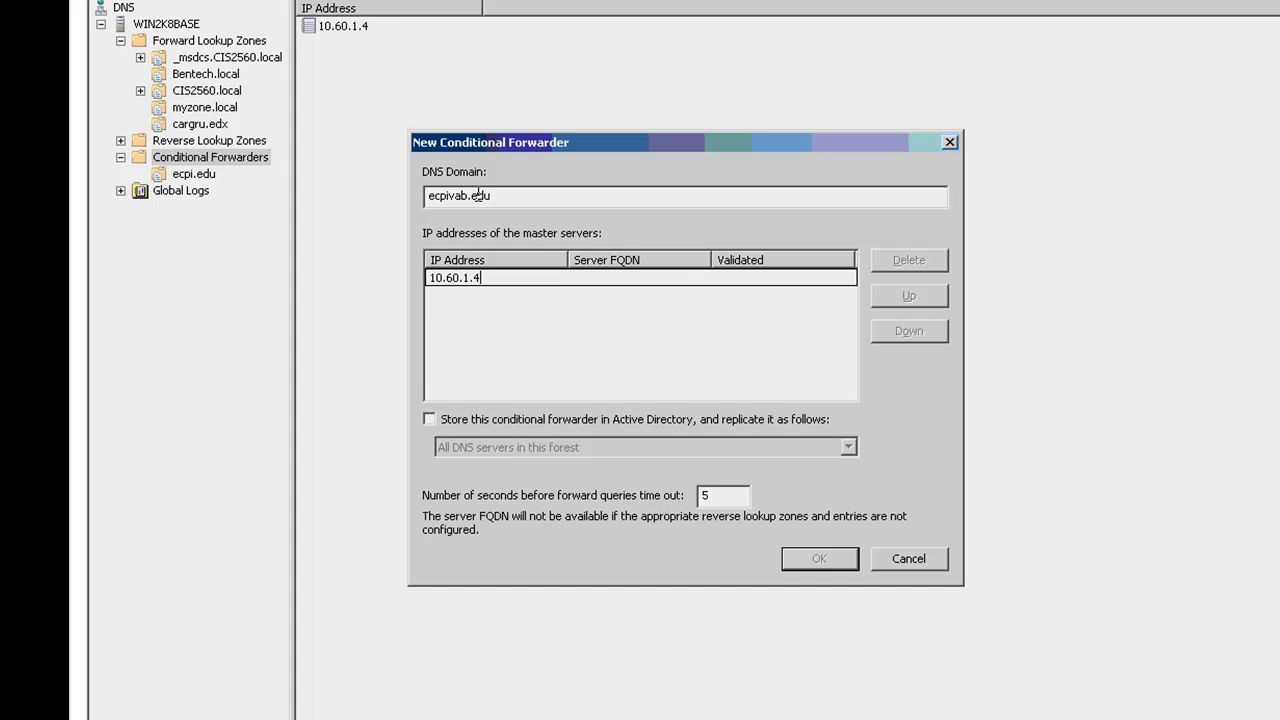
key("Return")
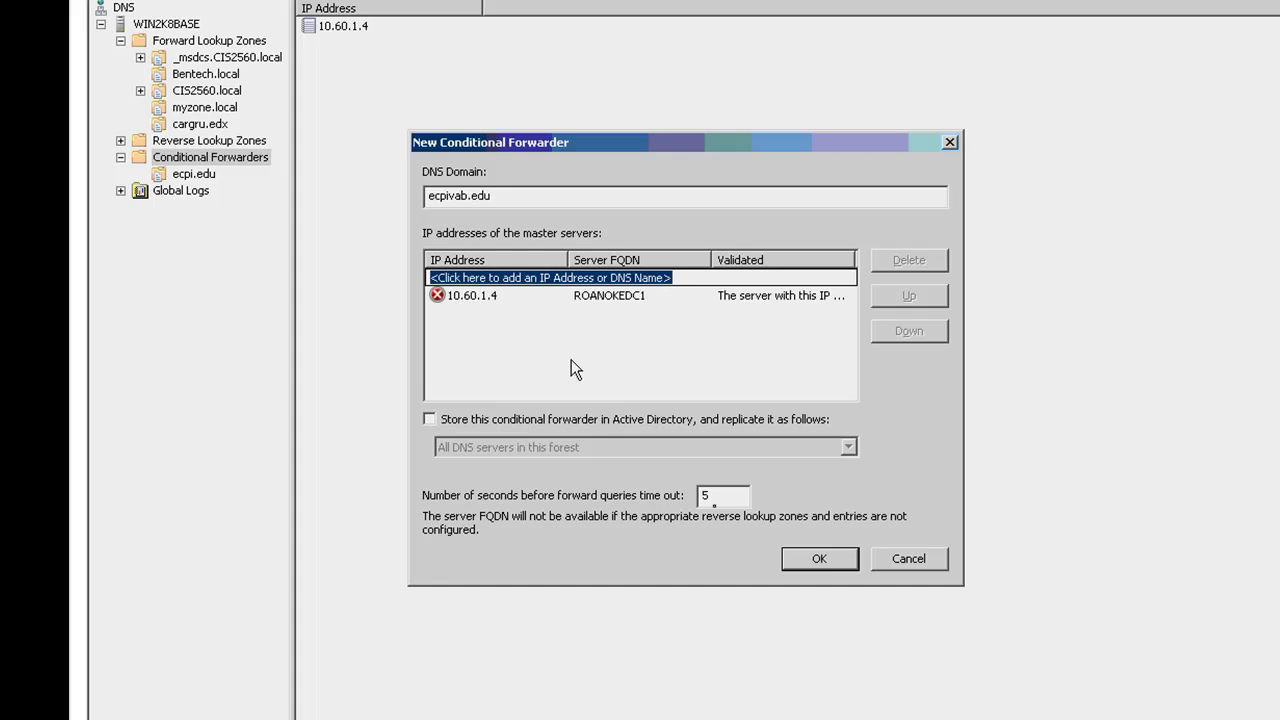
left_click(812, 559)
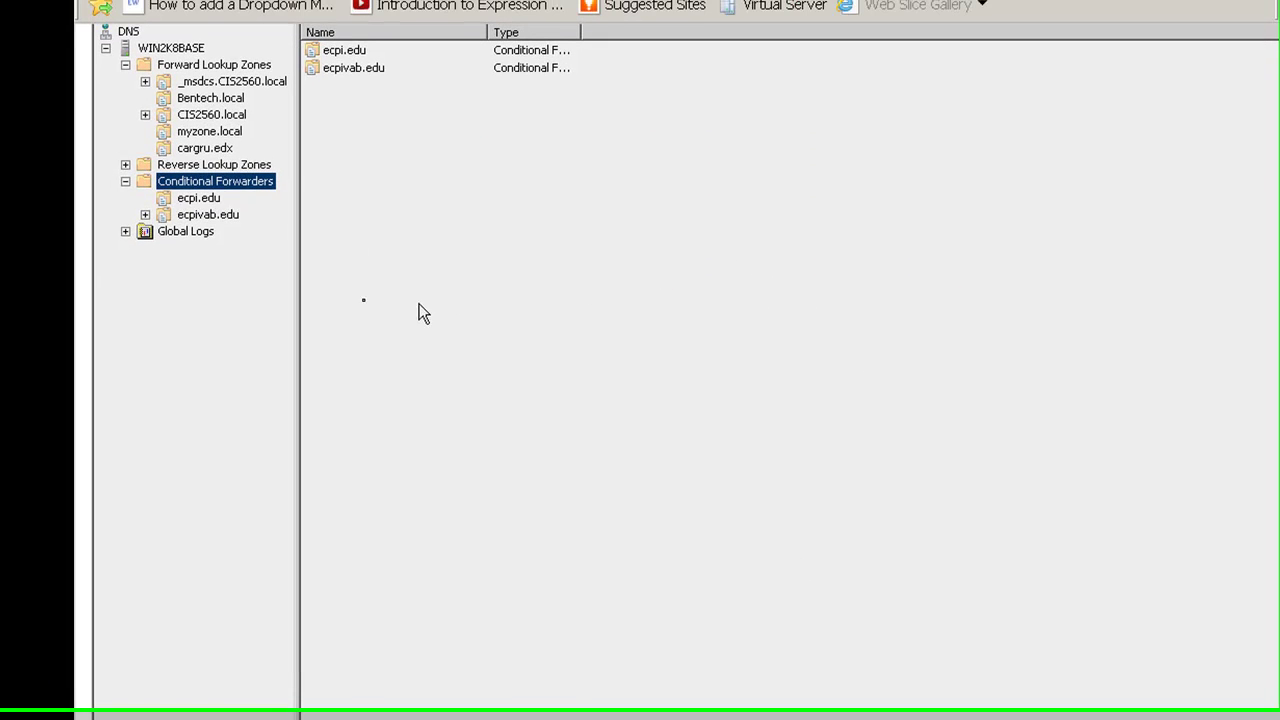
- Switch back to Command Prompt and repeat the ping of roanokedc1.roanoke.ecpivab.edu
left_click(522, 717)
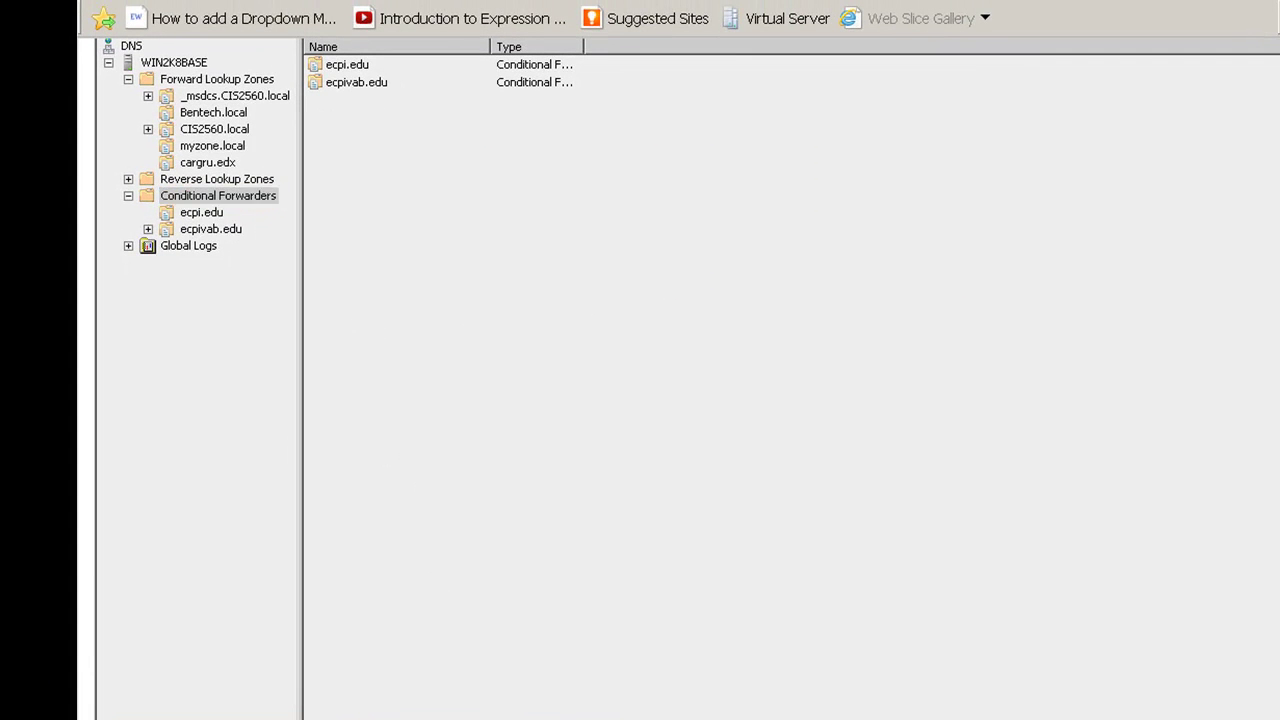
key("Up")
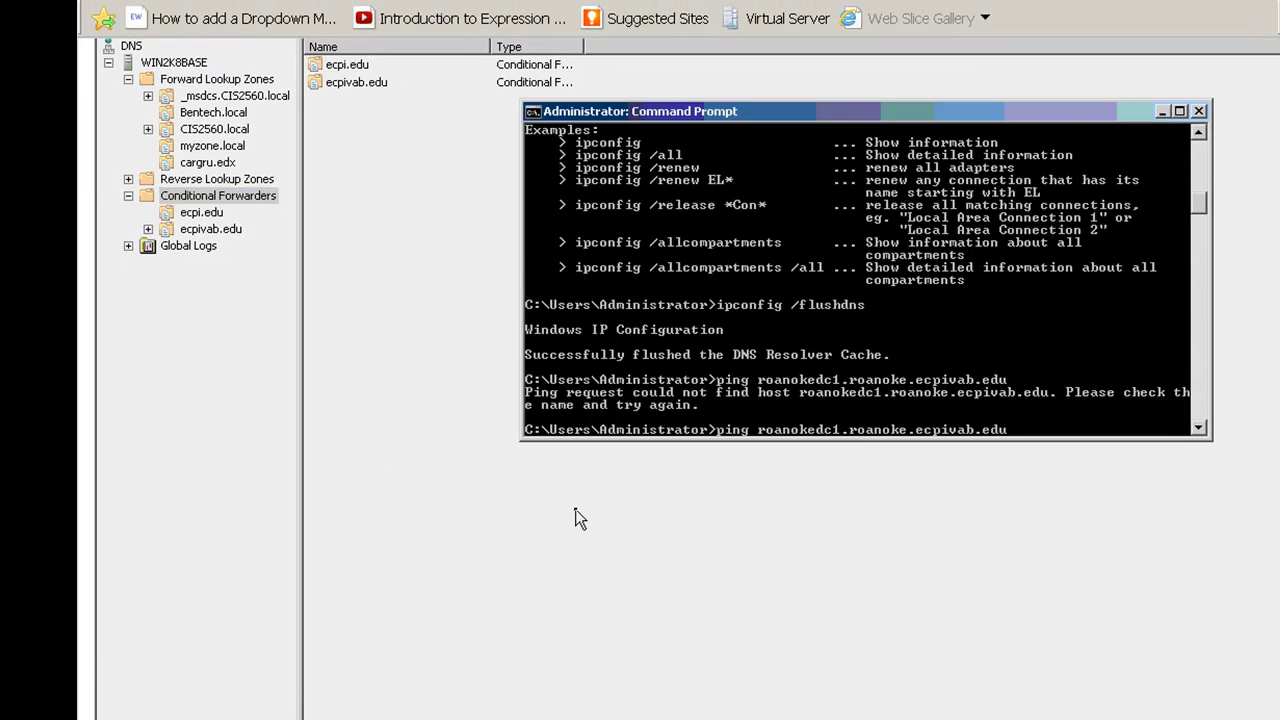
key("Return")
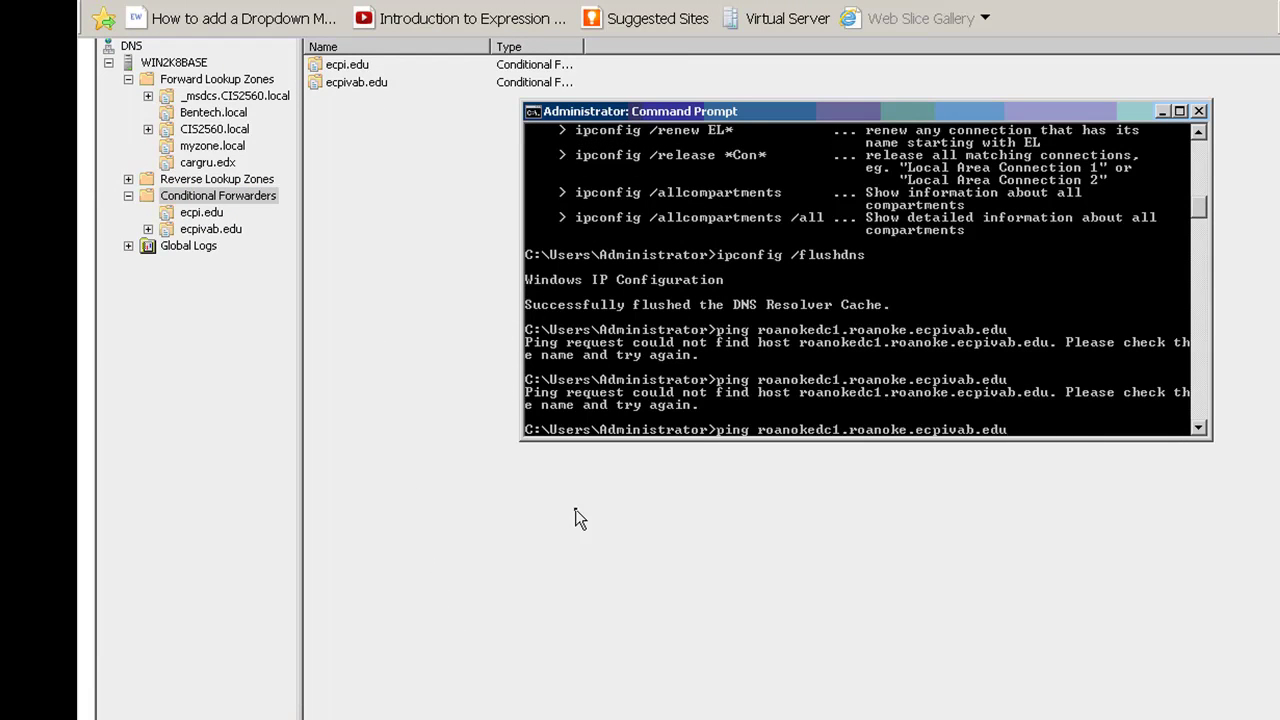
- Flush the DNS resolver cache again, and ping roanokedc1.roanoke.ecpivab.edu twice to test the new forwarder
key("Up")
key("Up")
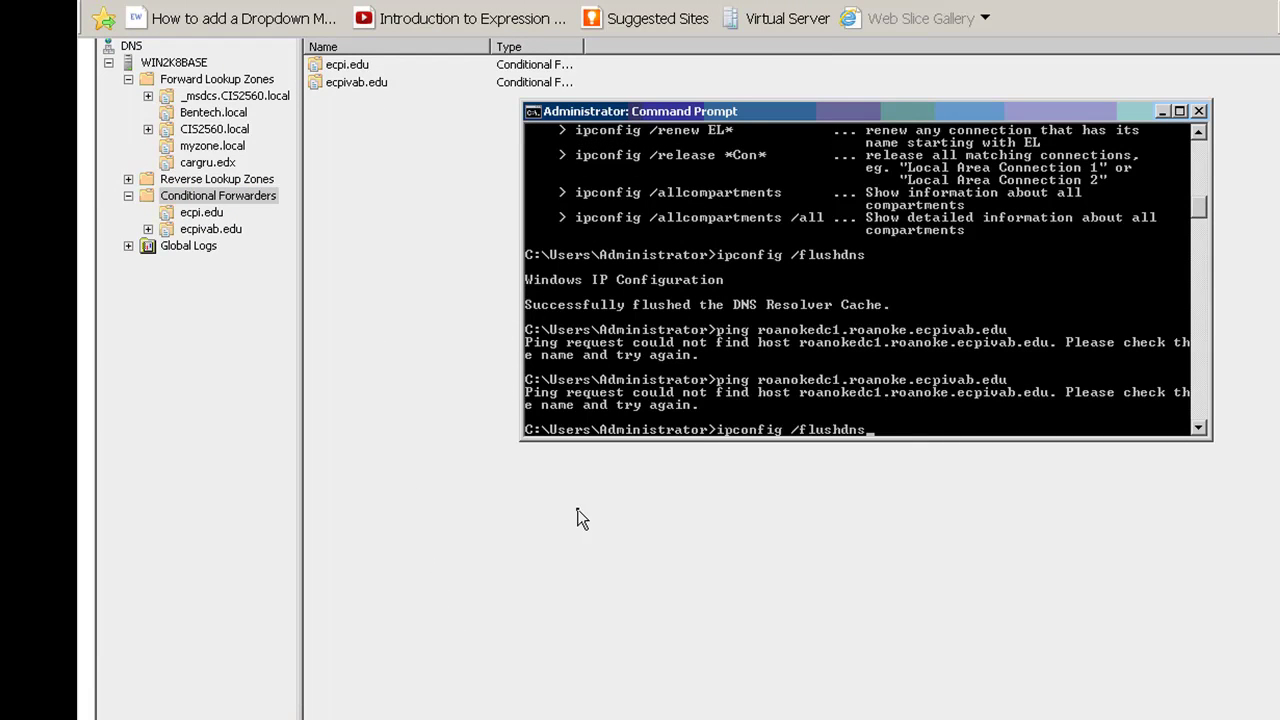
key("Return")
key("Up")
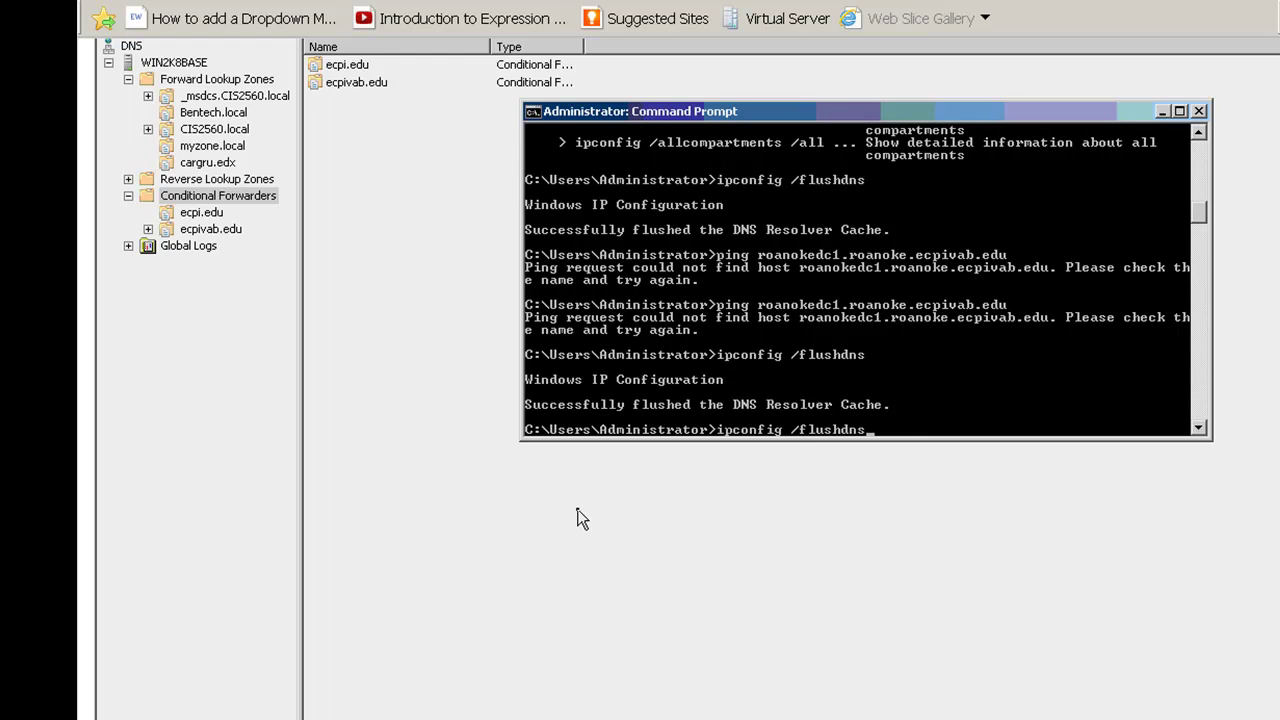
key("Up")
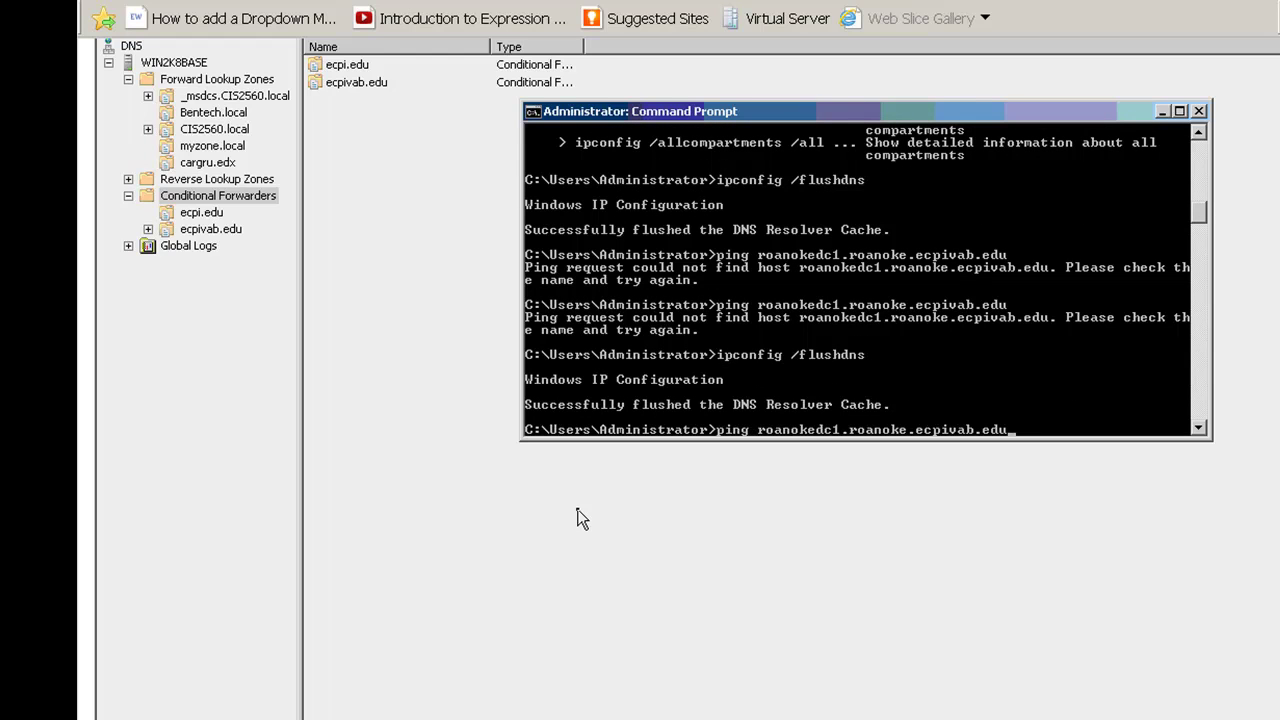
key("Return")
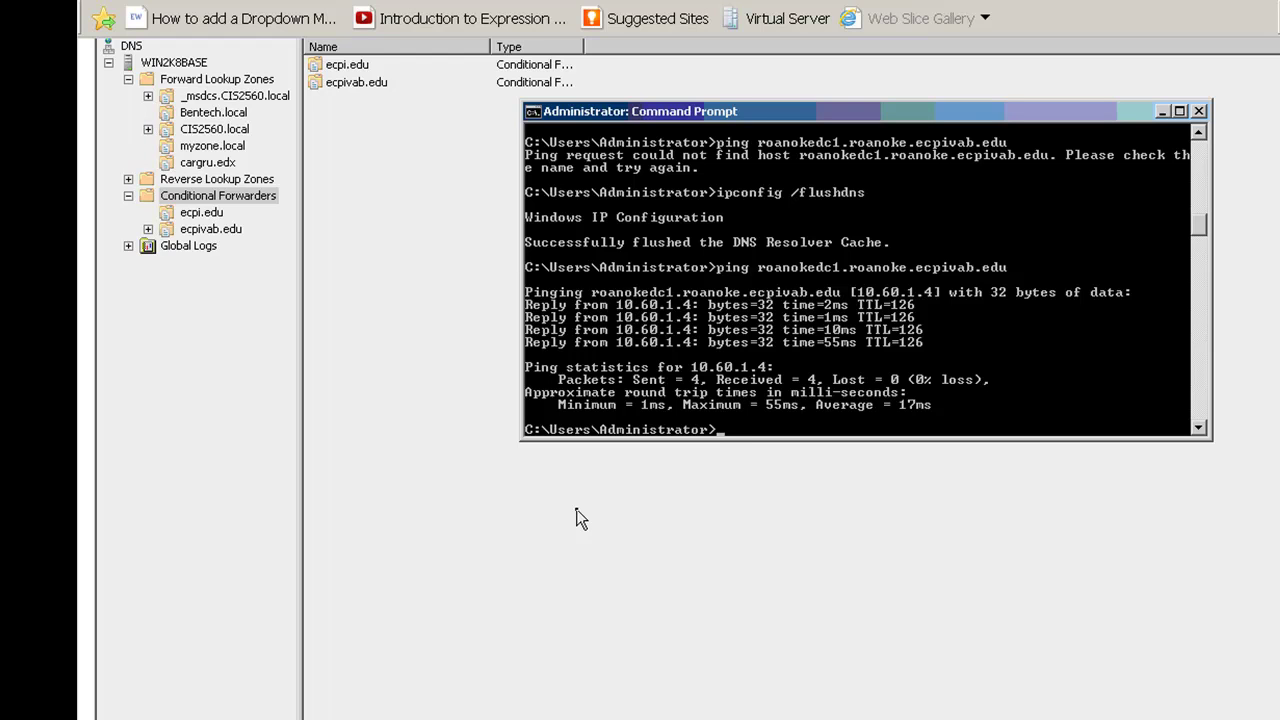
key("Up")
key("Return")
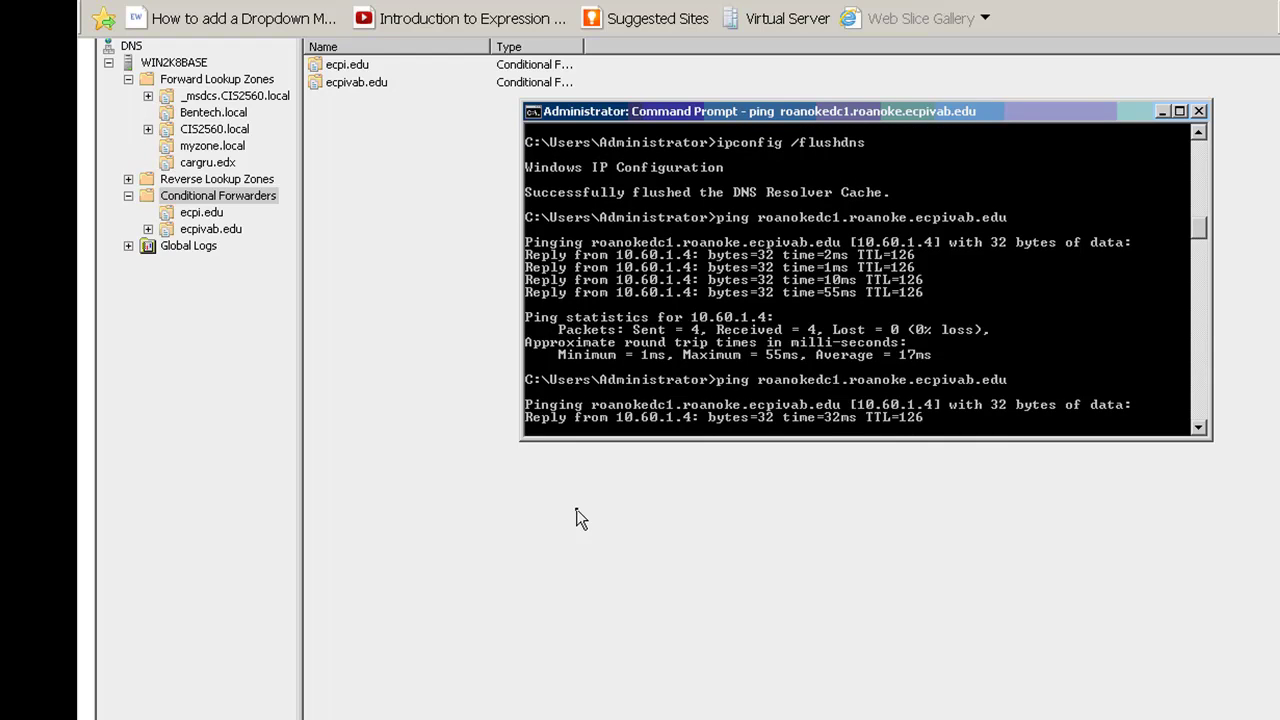